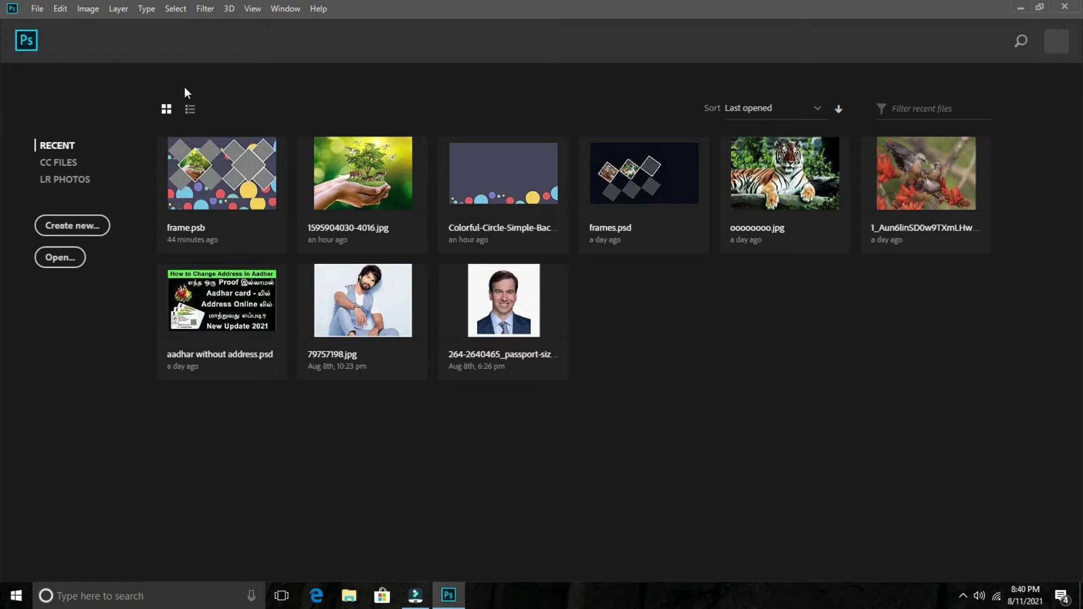
- Create a new white 3000 × 2000 px document at 150 ppi
left_click(70, 225)
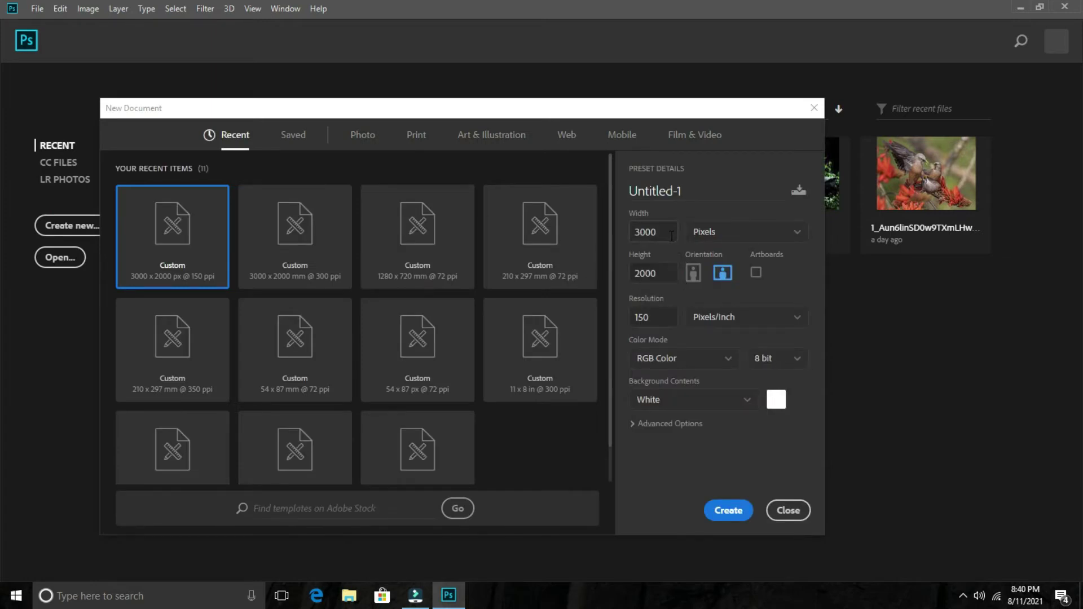
left_click(670, 232)
key("BackSpace")
type("0")
left_click(662, 281)
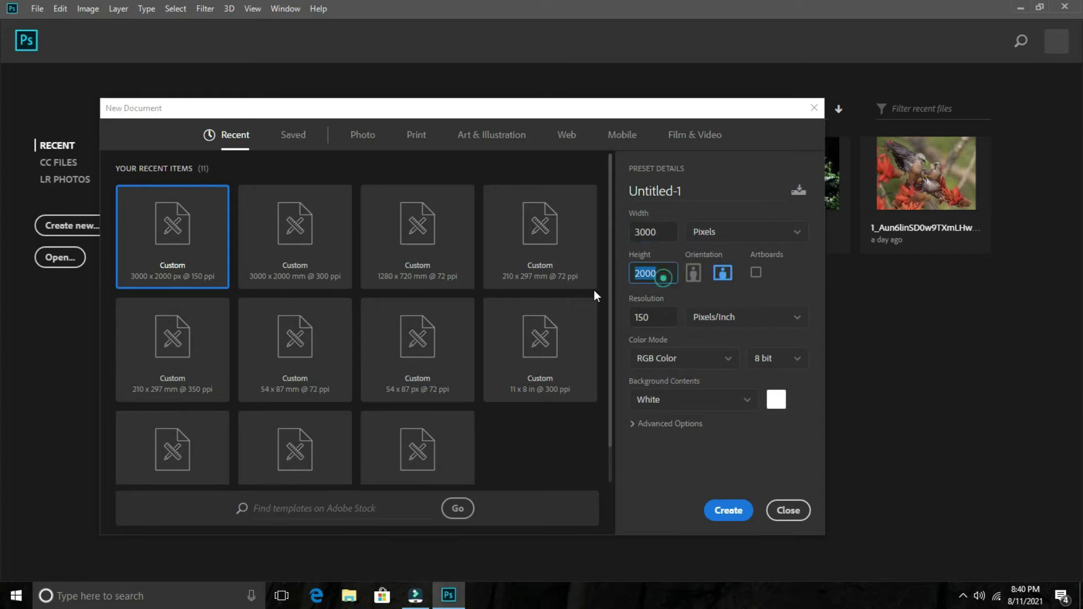
type("2000")
left_click(729, 516)
left_click(731, 511)
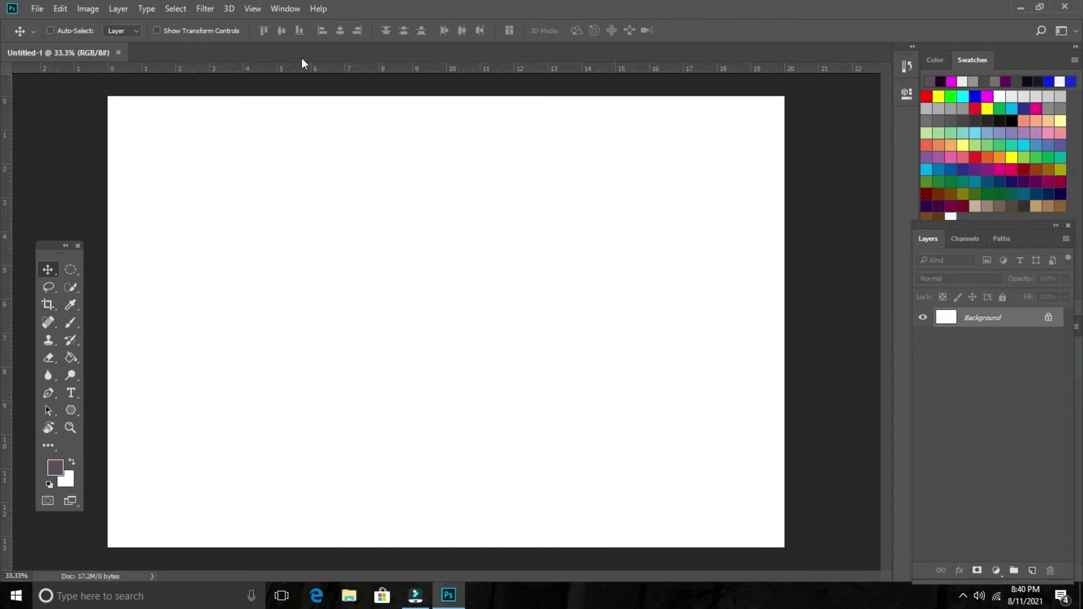
- Add vertical guides at 3 and 6 inches using View > New Guide
left_click(257, 10)
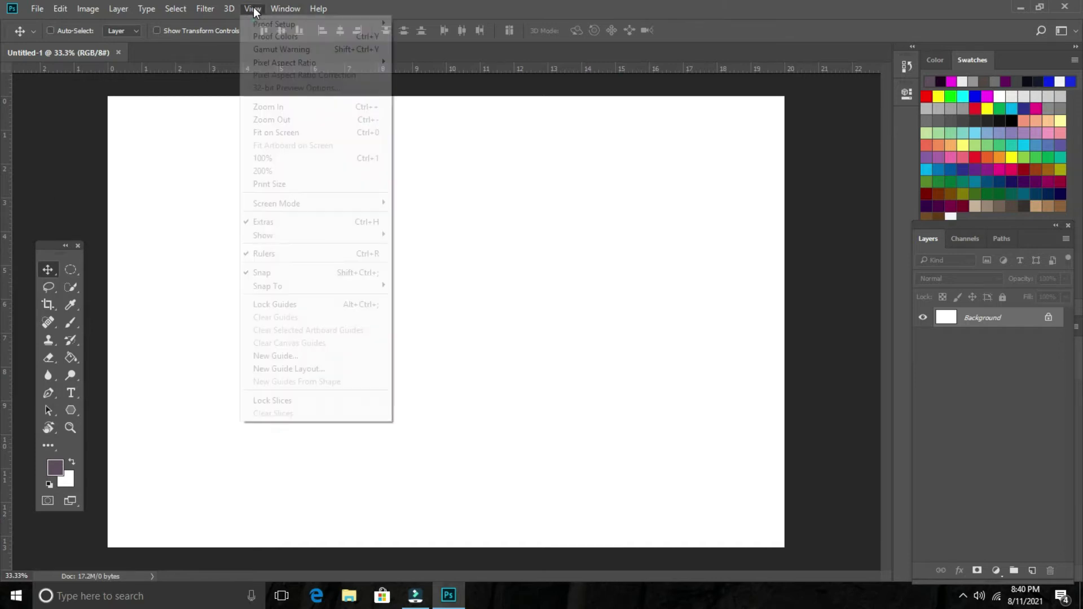
left_click(286, 357)
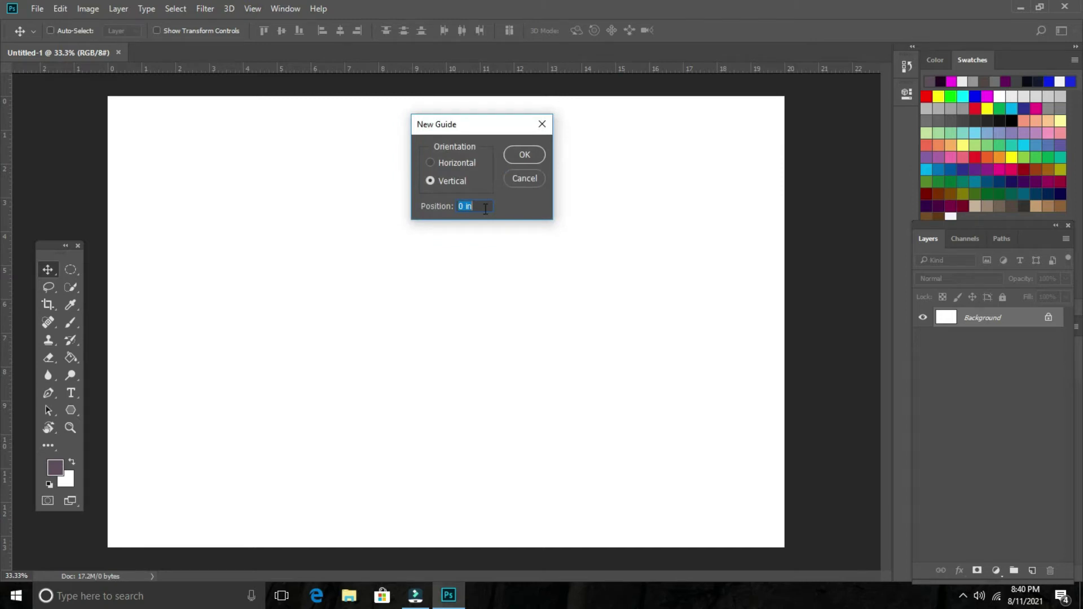
key("BackSpace")
type("3")
left_click(532, 154)
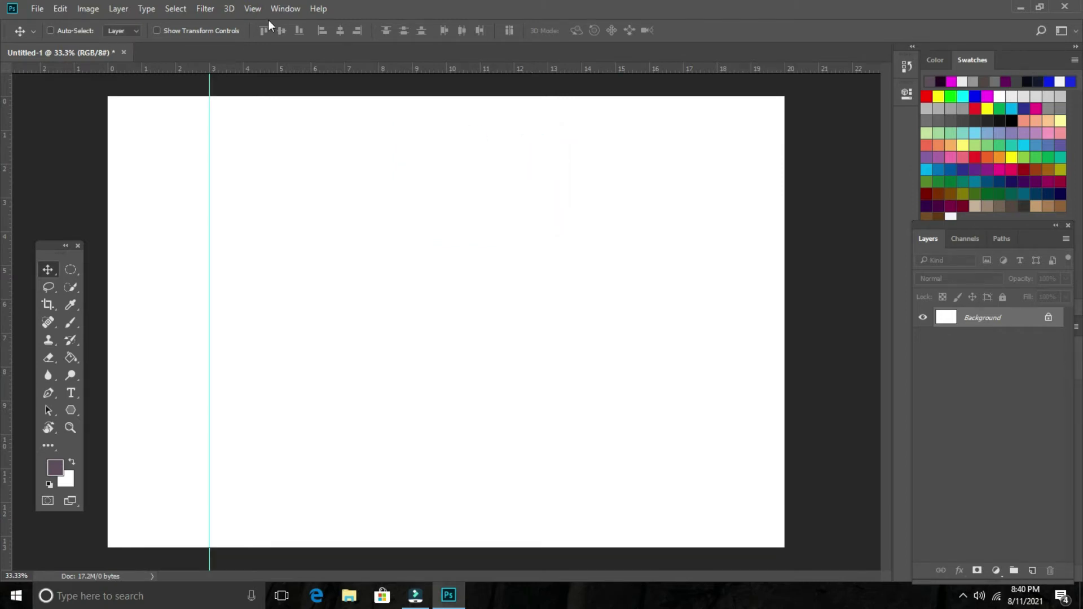
left_click(251, 8)
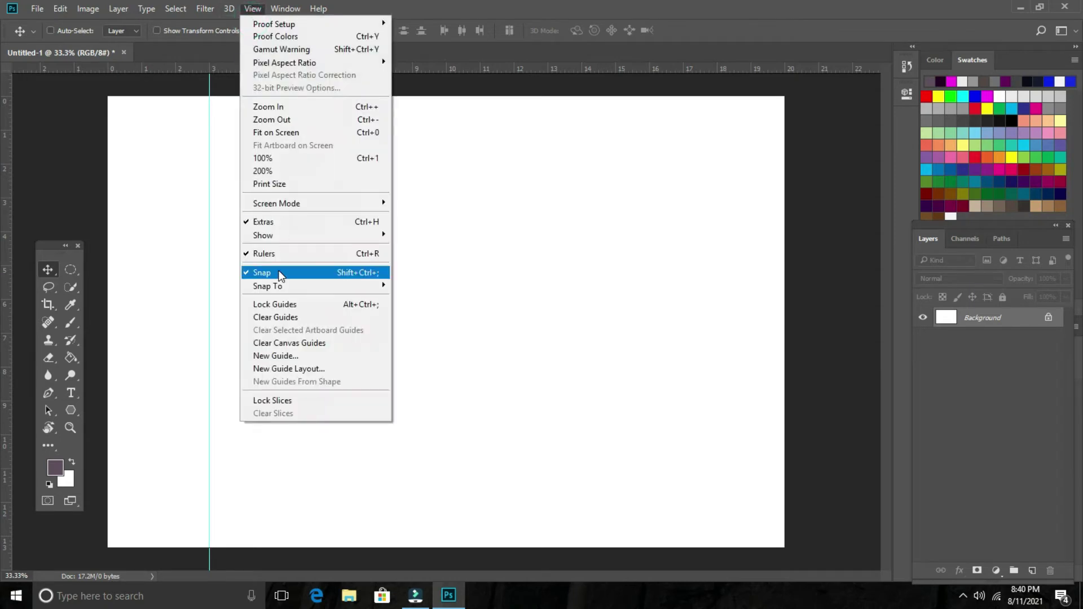
left_click(295, 357)
key("BackSpace")
type("6")
left_click(524, 155)
- Add vertical guides at 9 and 12 inches
left_click(262, 9)
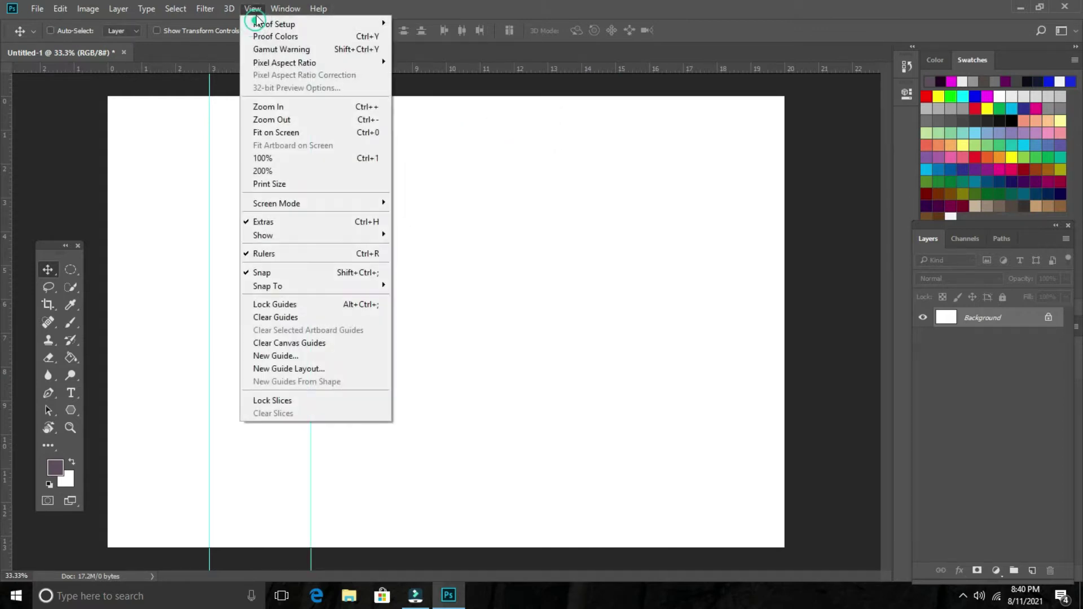
left_click(272, 355)
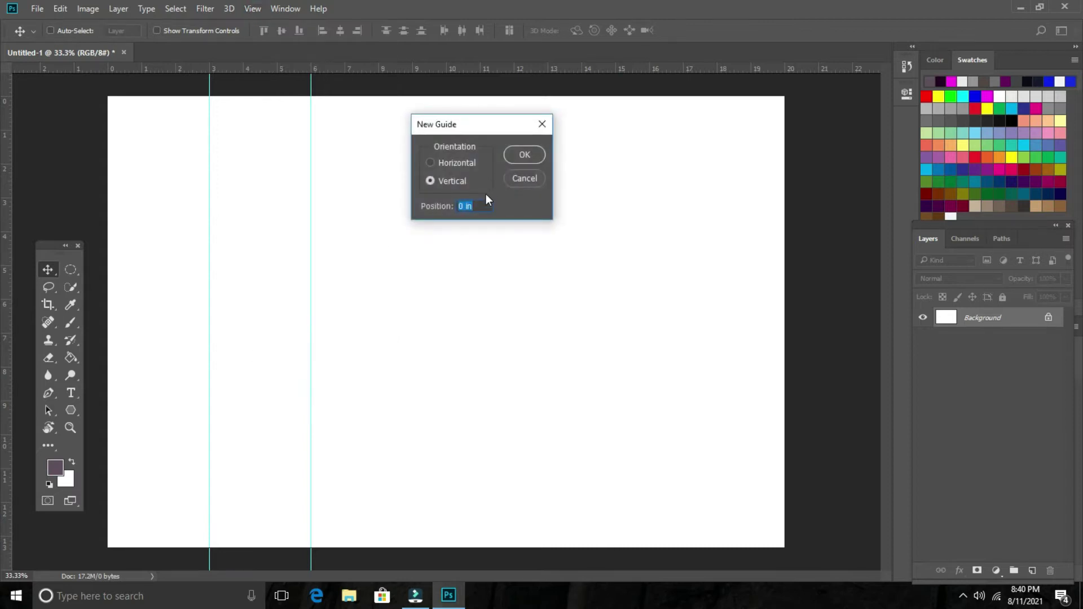
key("BackSpace")
type("9")
left_click(519, 154)
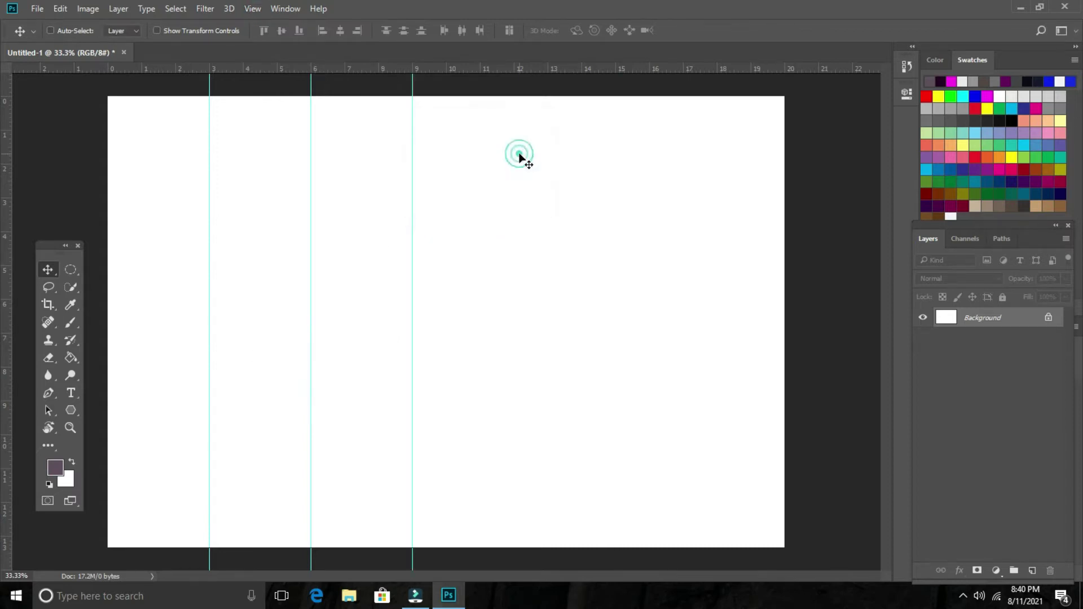
left_click(251, 9)
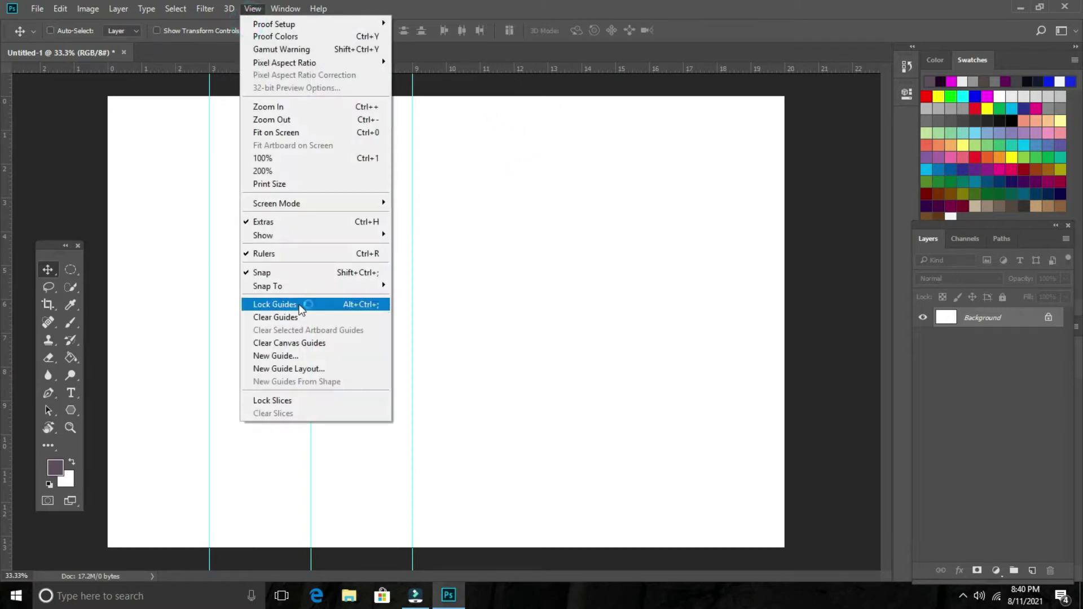
left_click(295, 357)
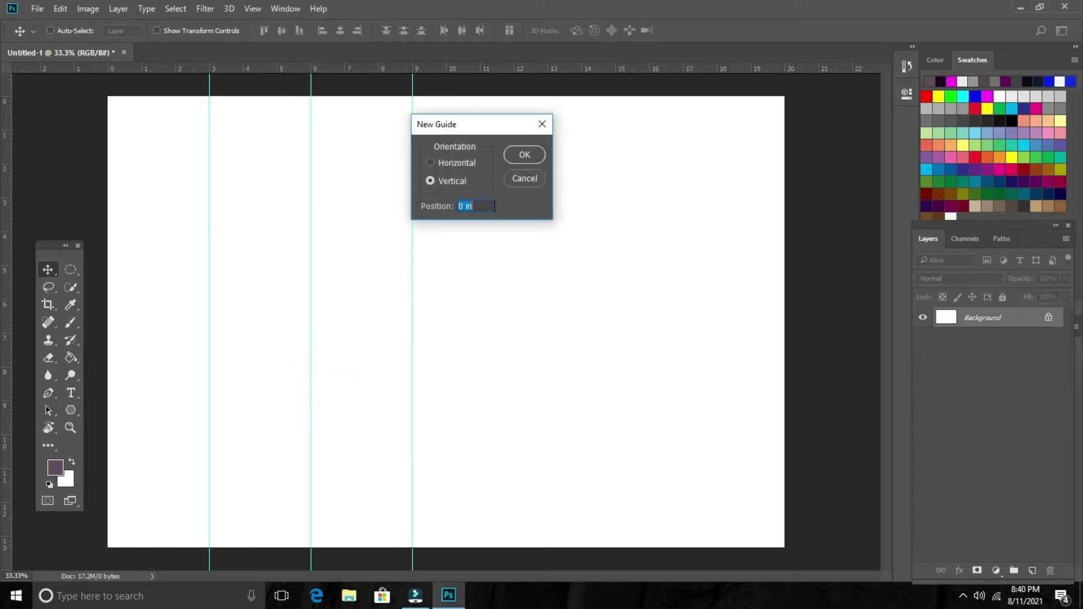
key("BackSpace")
type("12")
left_click(524, 154)
- Add vertical guides at 15 and 18 inches
left_click(252, 9)
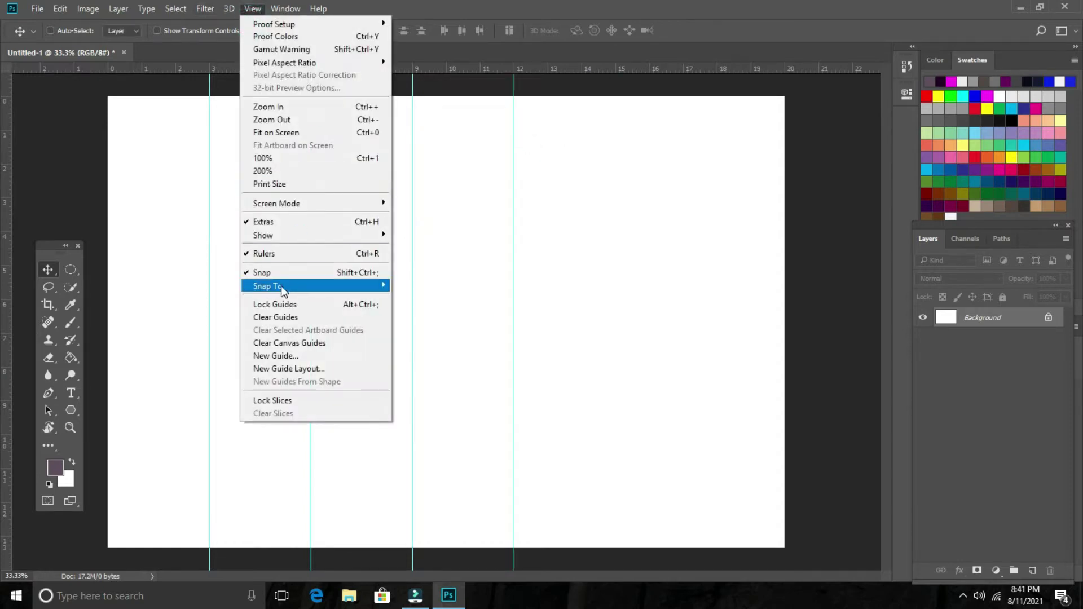
left_click(293, 356)
key("BackSpace")
type("15")
key("Return")
left_click(252, 8)
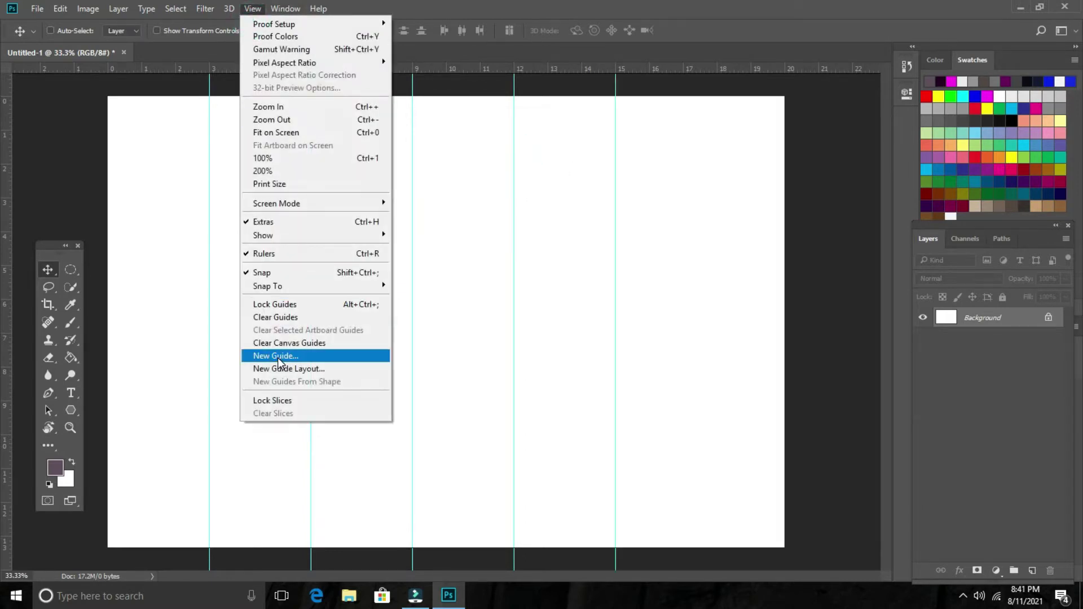
left_click(279, 356)
key("BackSpace")
type("18")
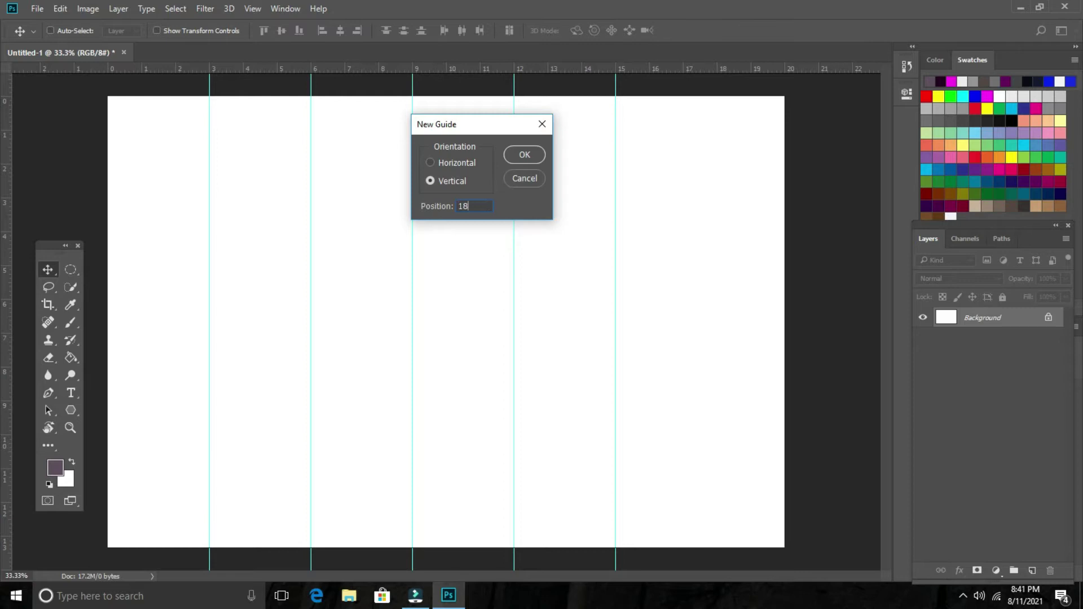
left_click(524, 154)
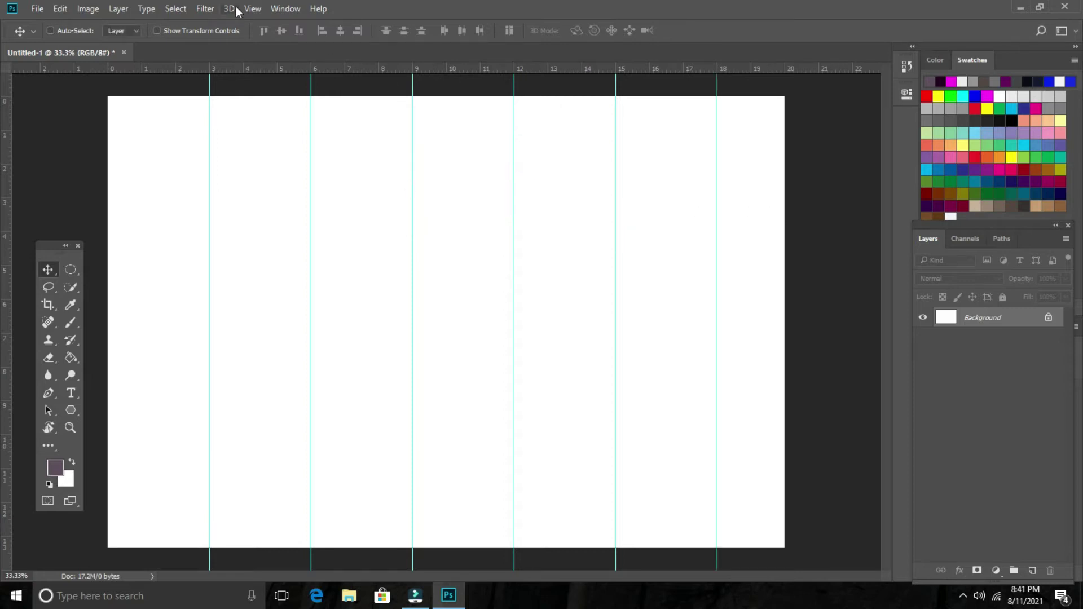
left_click(252, 9)
- Add horizontal guides at 3 and 6 inches
left_click(279, 356)
left_click(430, 163)
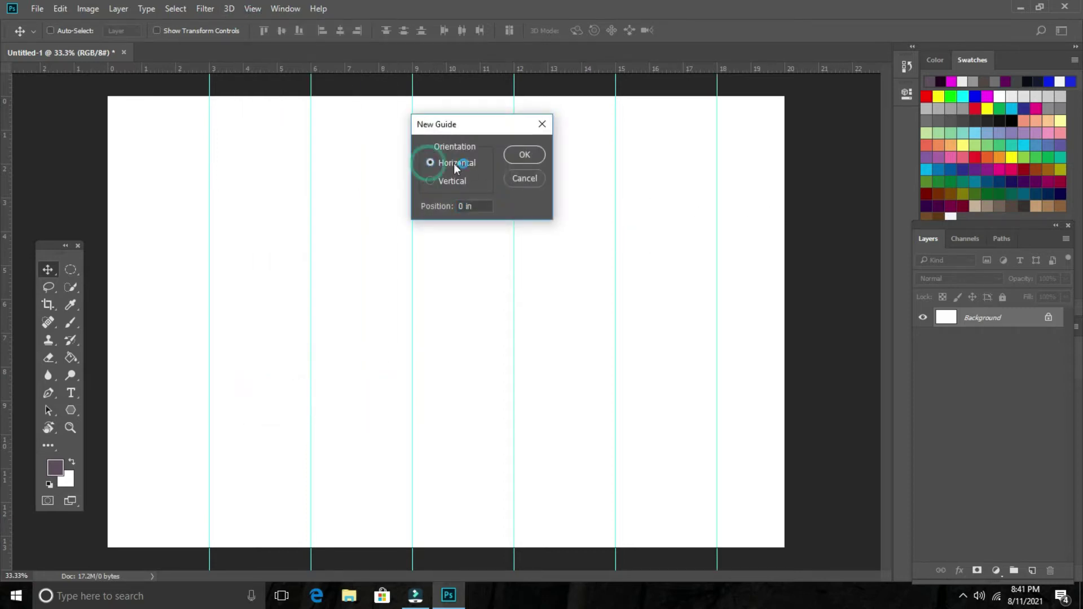
type("3")
left_click(532, 156)
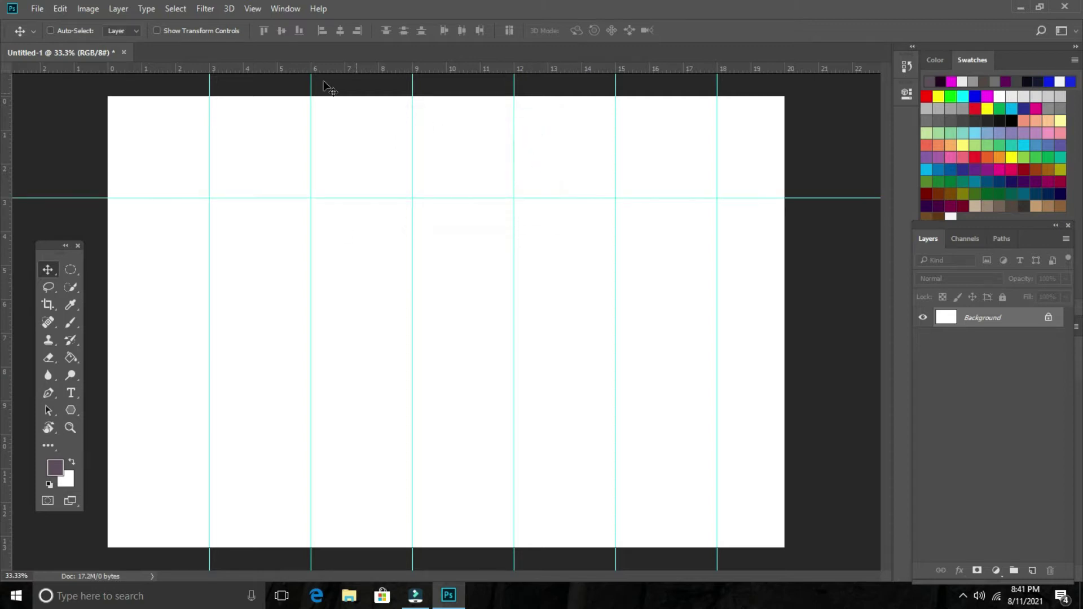
left_click(254, 9)
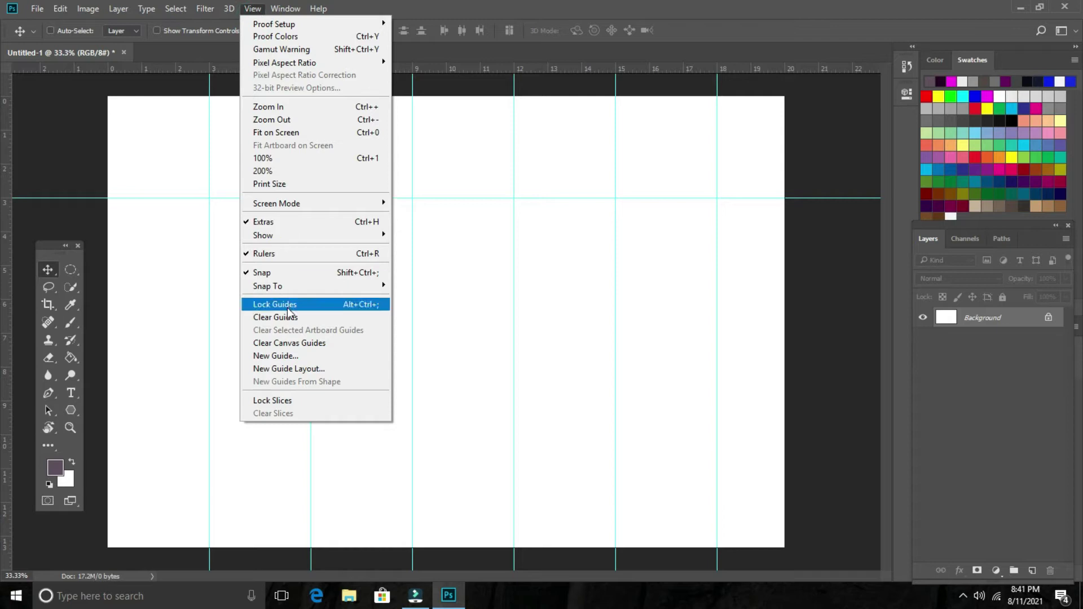
left_click(276, 356)
key("BackSpace")
type("6")
left_click(525, 155)
- Add horizontal guides at 9 and 12 inches, then dismiss the system tray popup
left_click(253, 9)
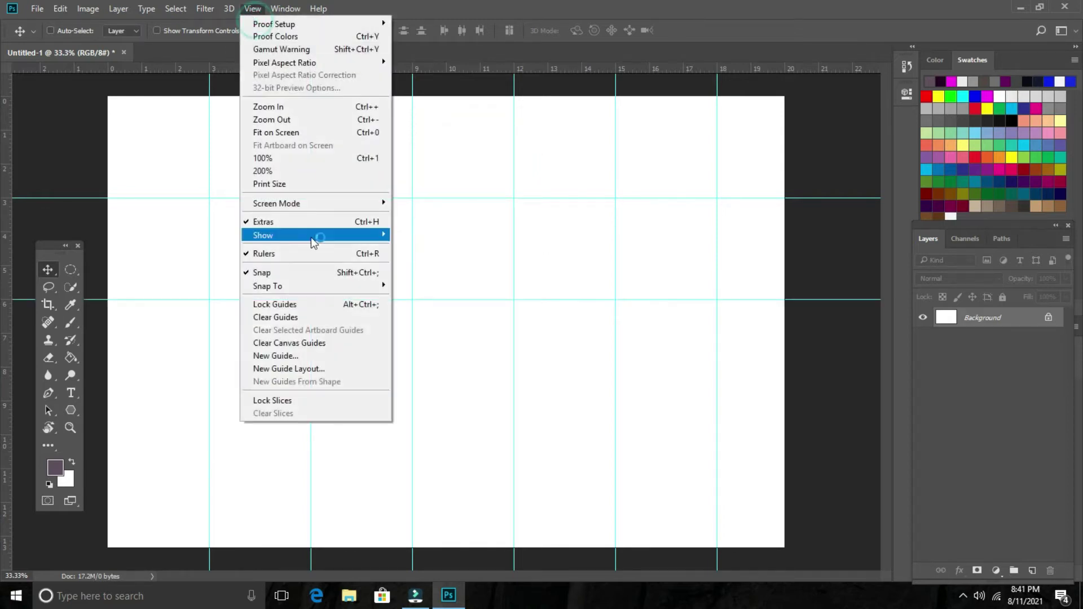
left_click(294, 355)
key("BackSpace")
type("9")
left_click(520, 155)
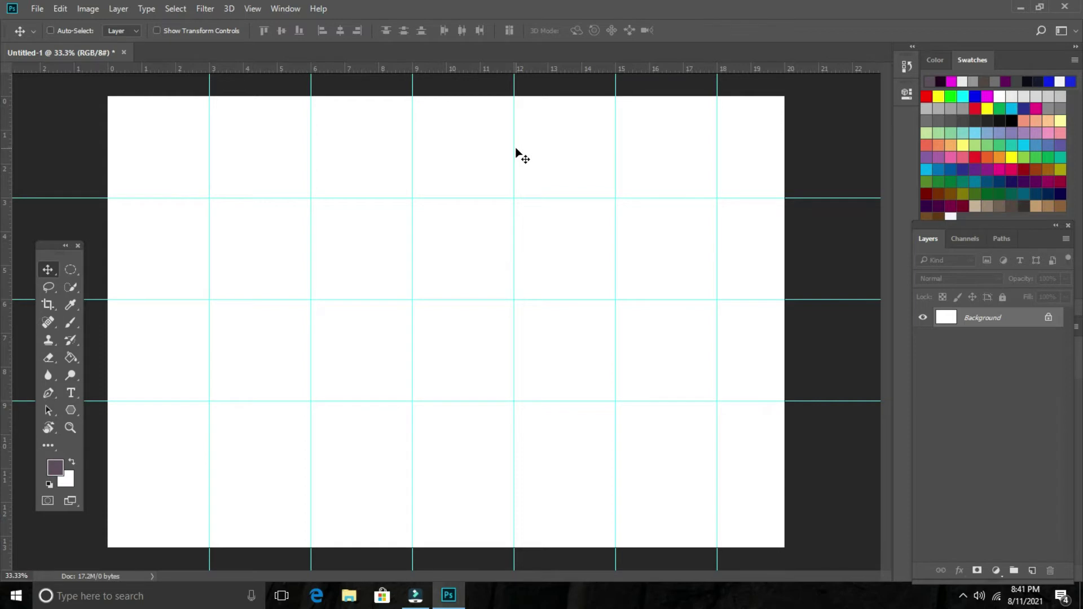
left_click(252, 9)
left_click(315, 357)
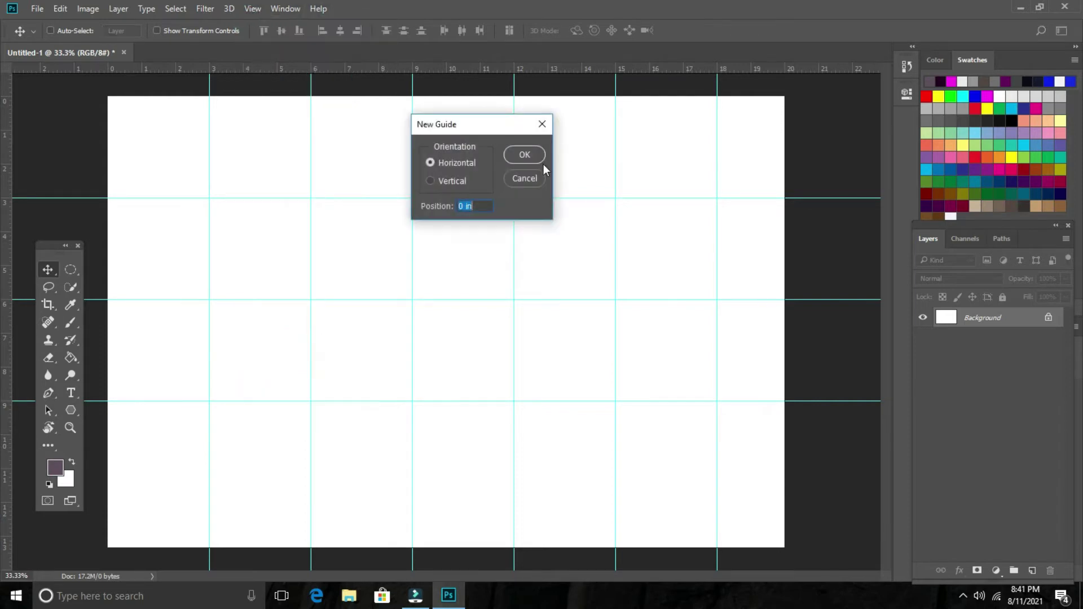
type("12")
left_click(530, 154)
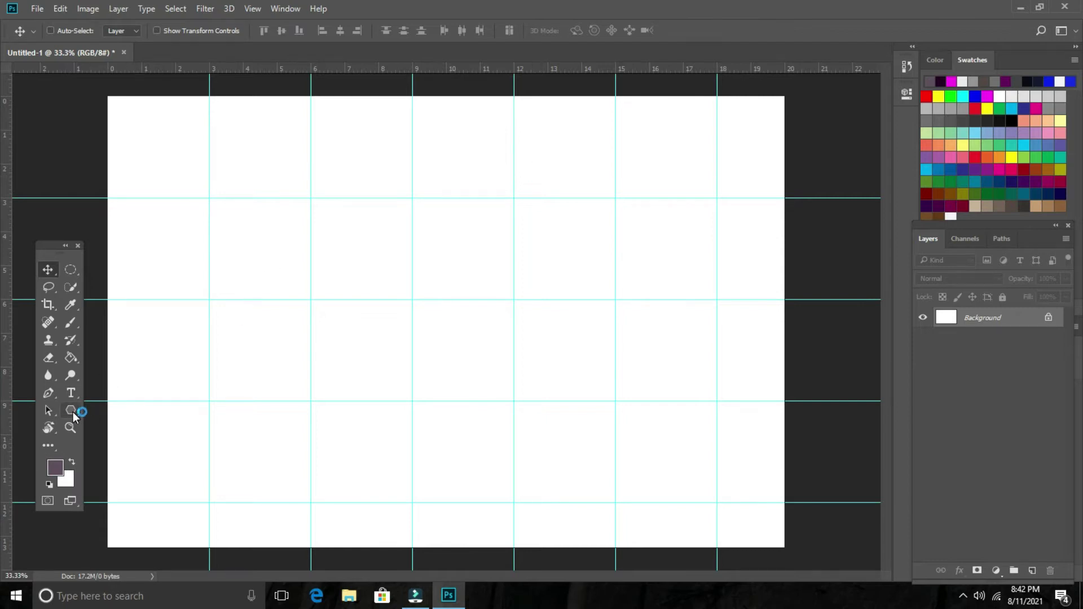
left_click(964, 597)
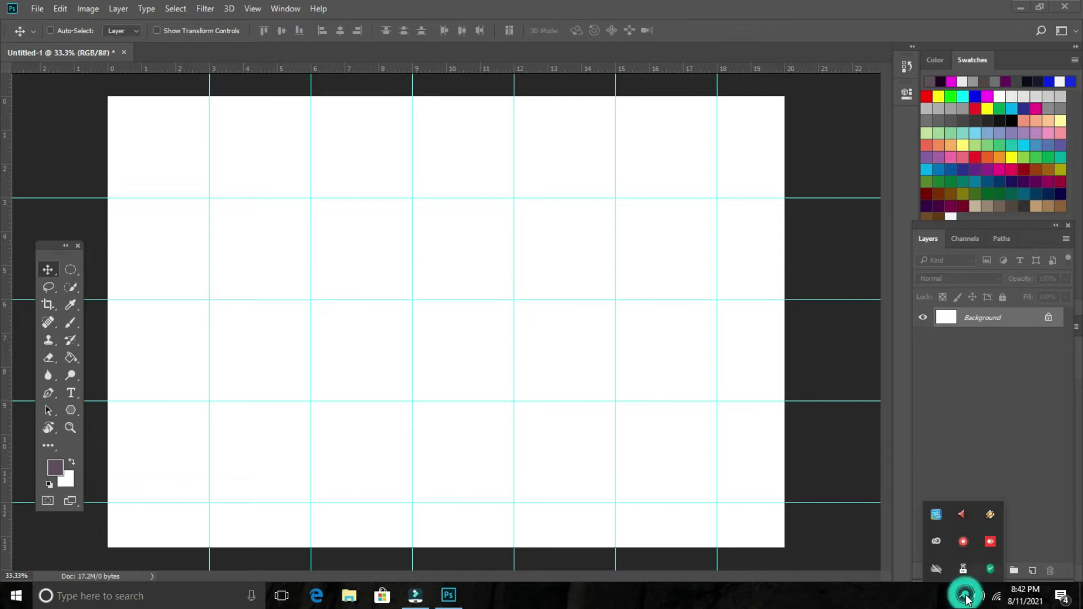
left_click(865, 533)
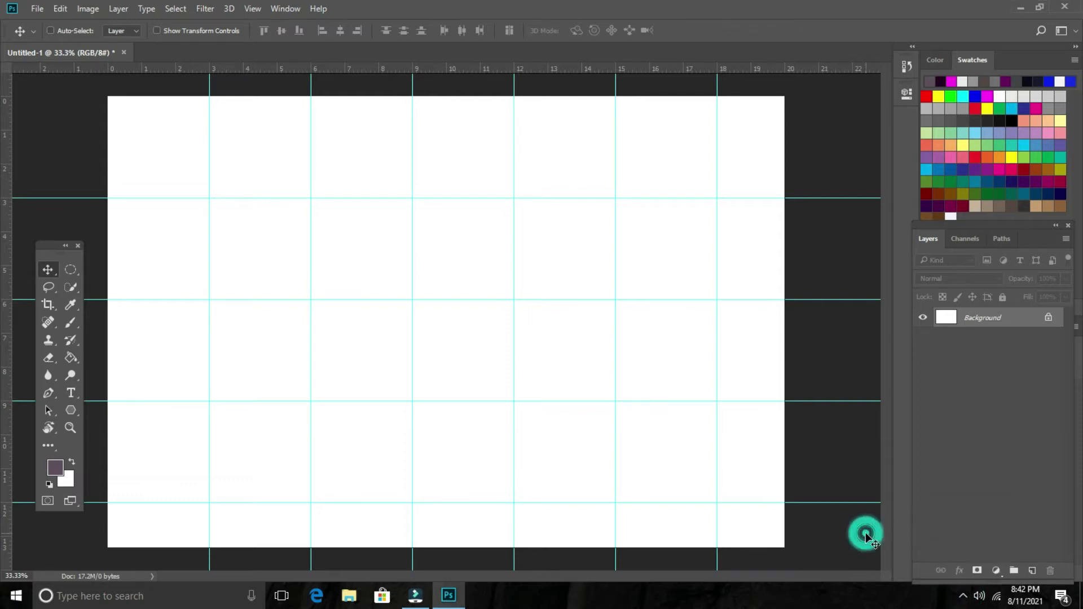
- Draw a four-sided 900 × 900 px diamond snapped to the 6-inch guide crossing as Polygon 1
left_click(73, 408)
left_click_drag(310, 298, 310, 398)
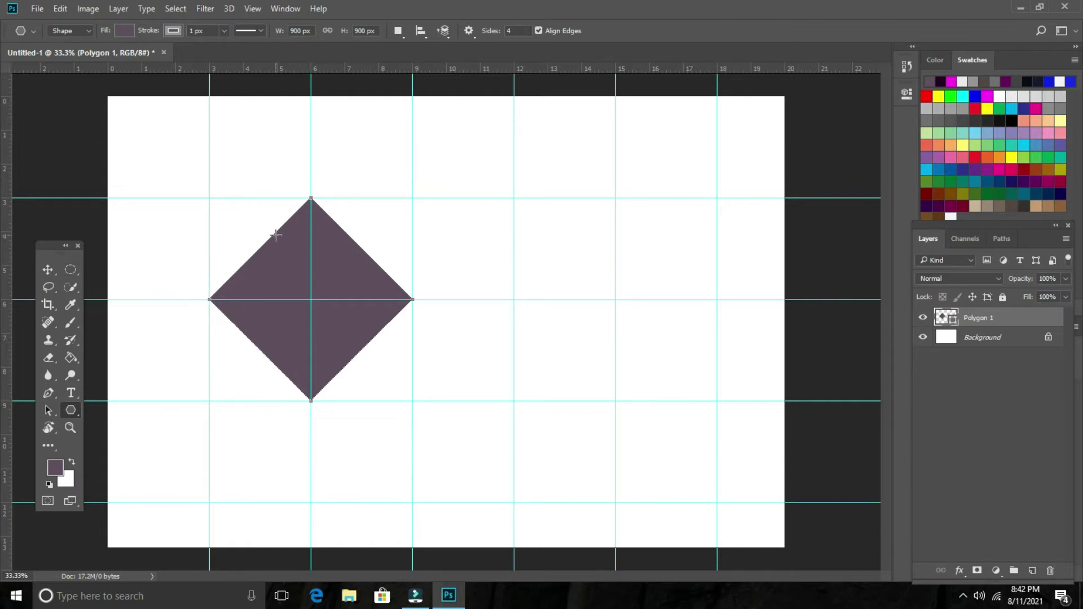
left_click(92, 9)
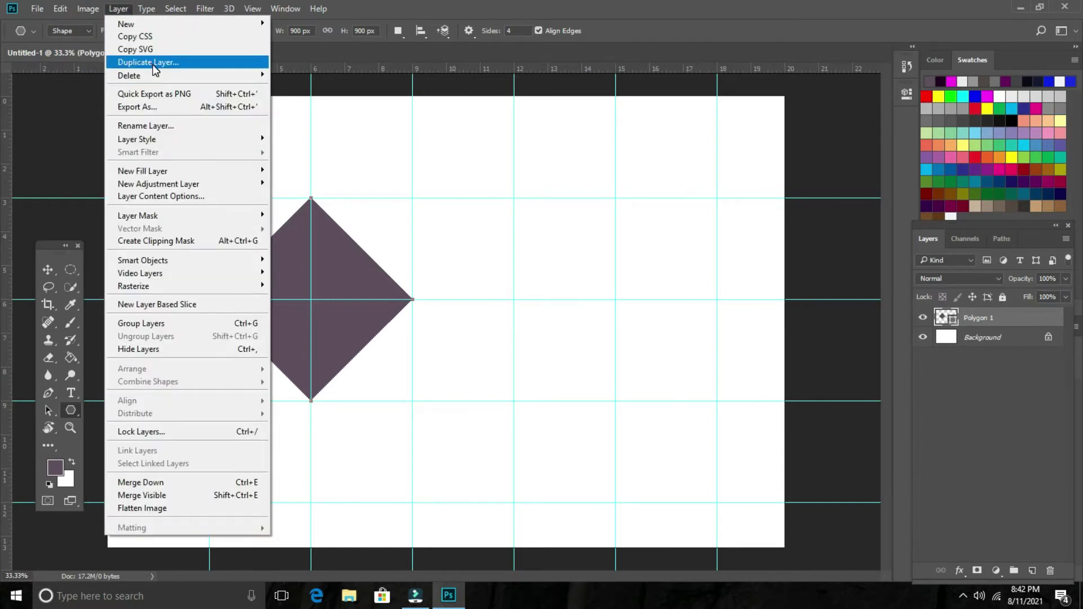
- Duplicate the diamond, scale the copy to about 68% and place it at the upper-left edge
left_click(153, 61)
left_click(659, 178)
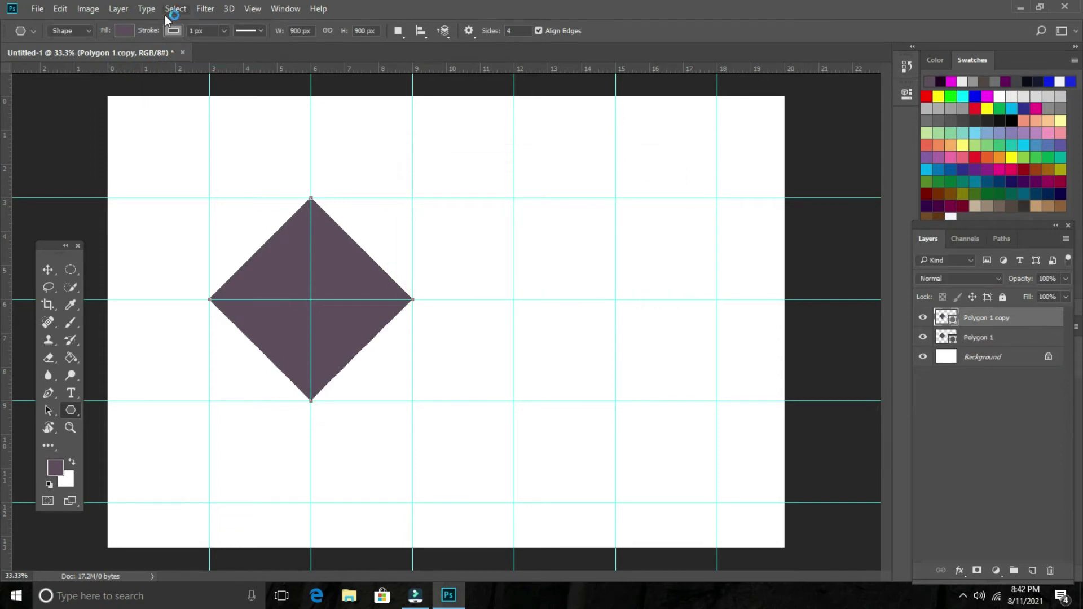
left_click(88, 10)
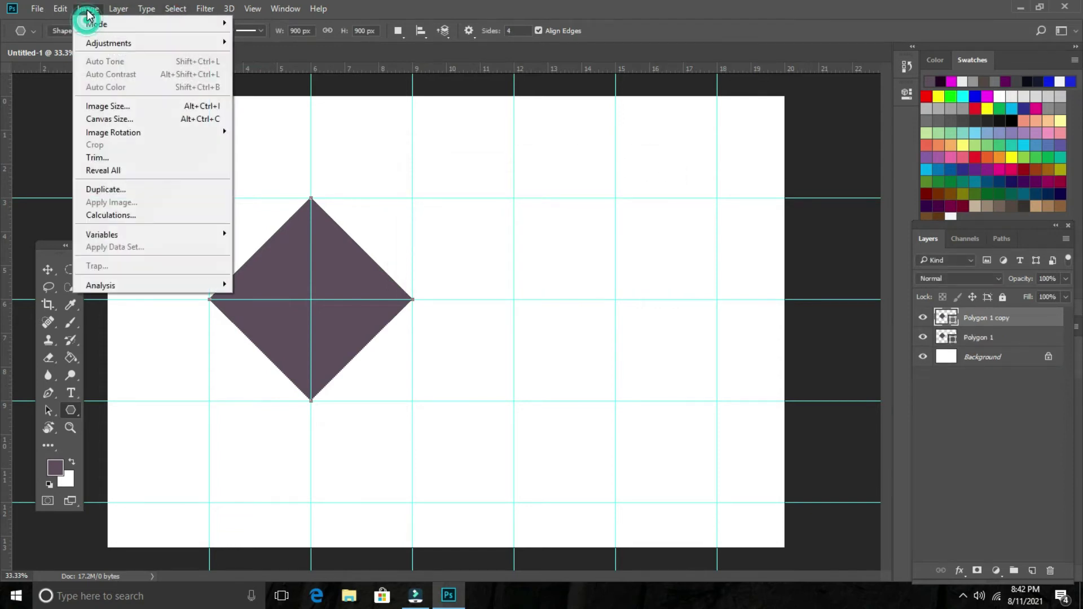
mouse_move(60, 8)
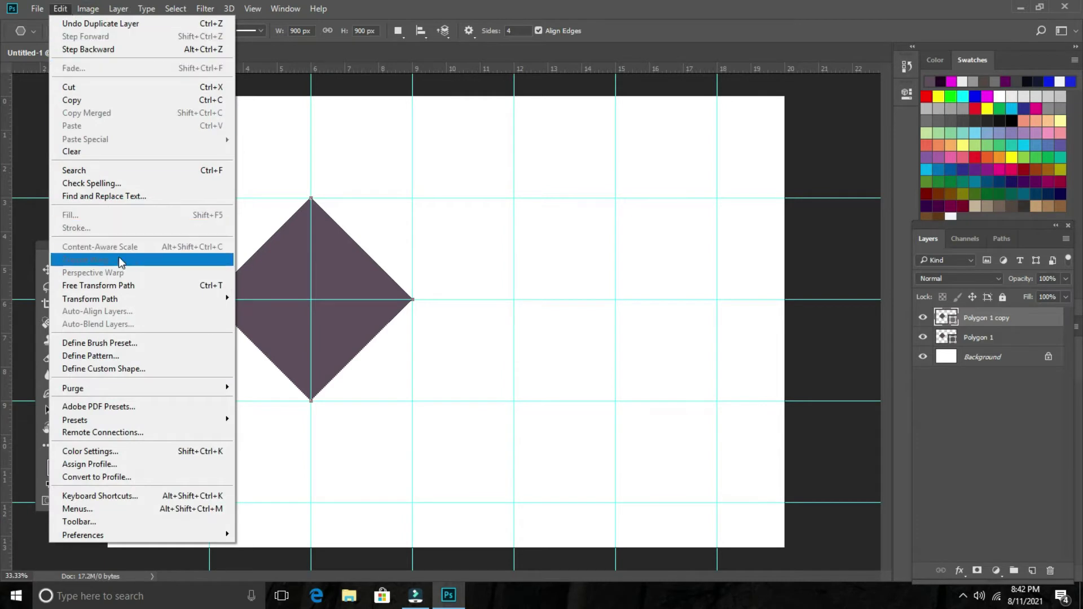
left_click(118, 283)
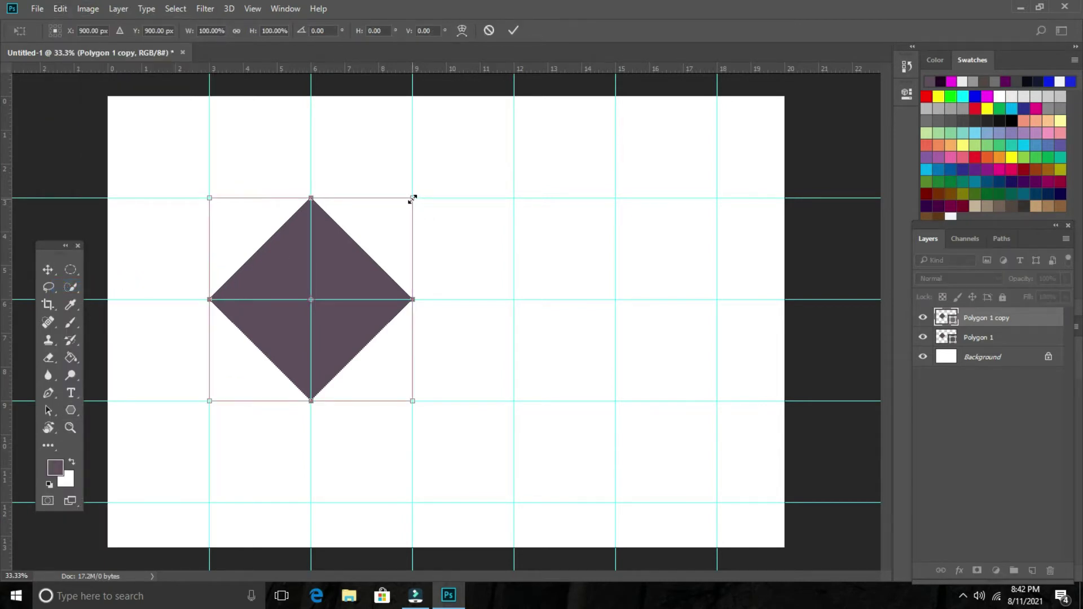
left_click_drag(412, 198, 380, 232)
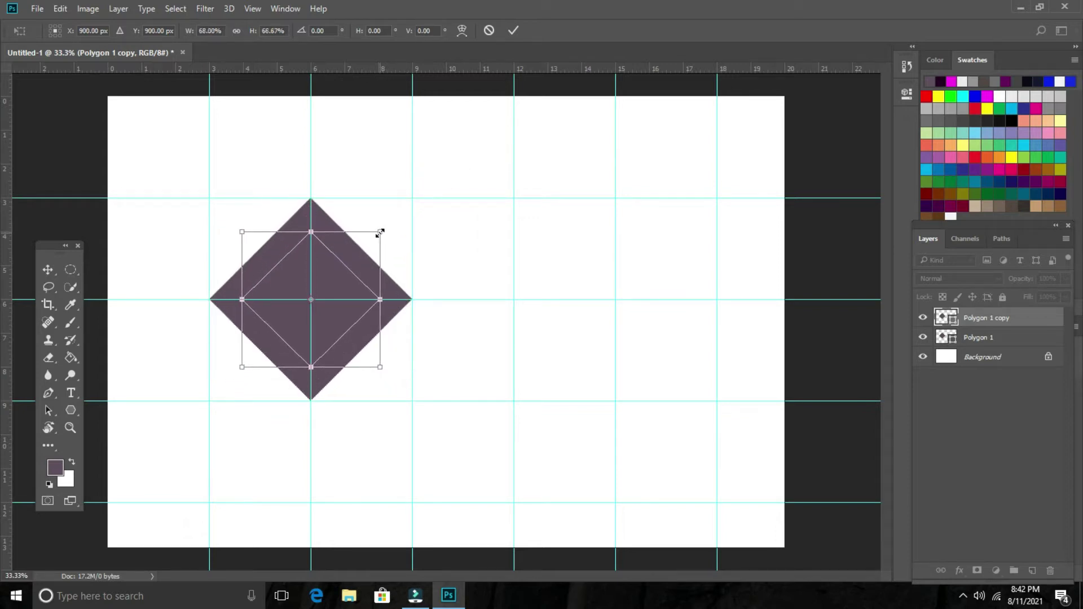
left_click_drag(339, 288, 261, 199)
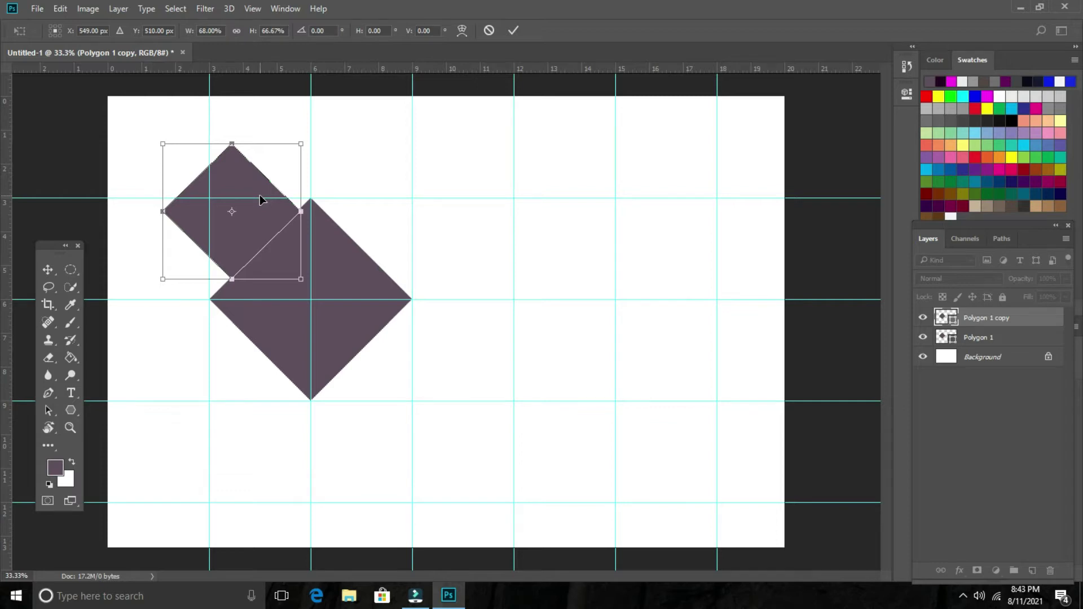
key("Return")
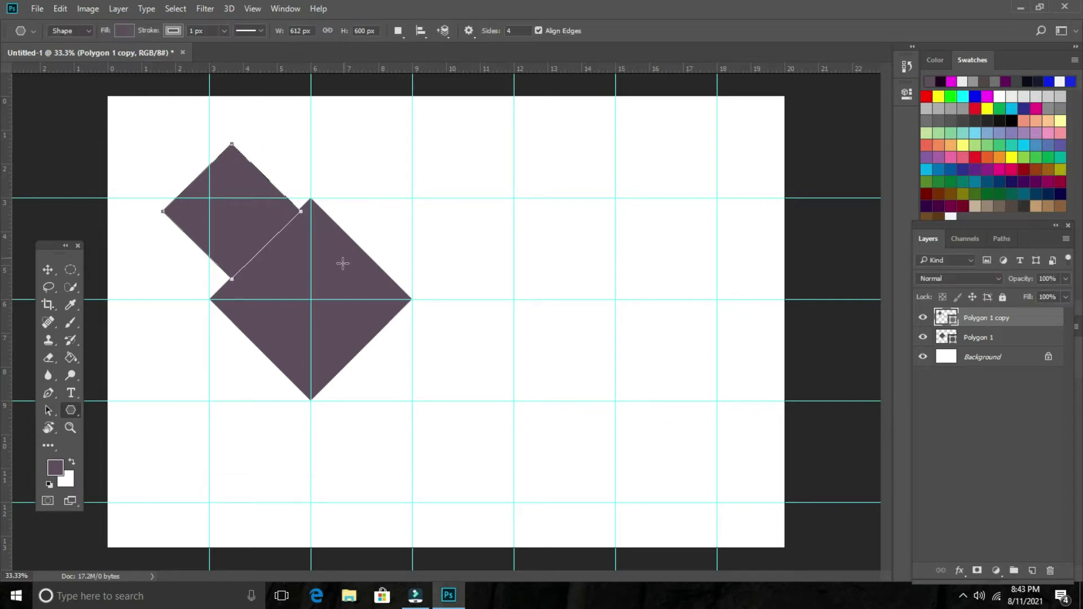
- Make Polygon 1 the active layer using the Move tool's layer list
key("v")
right_click(342, 256)
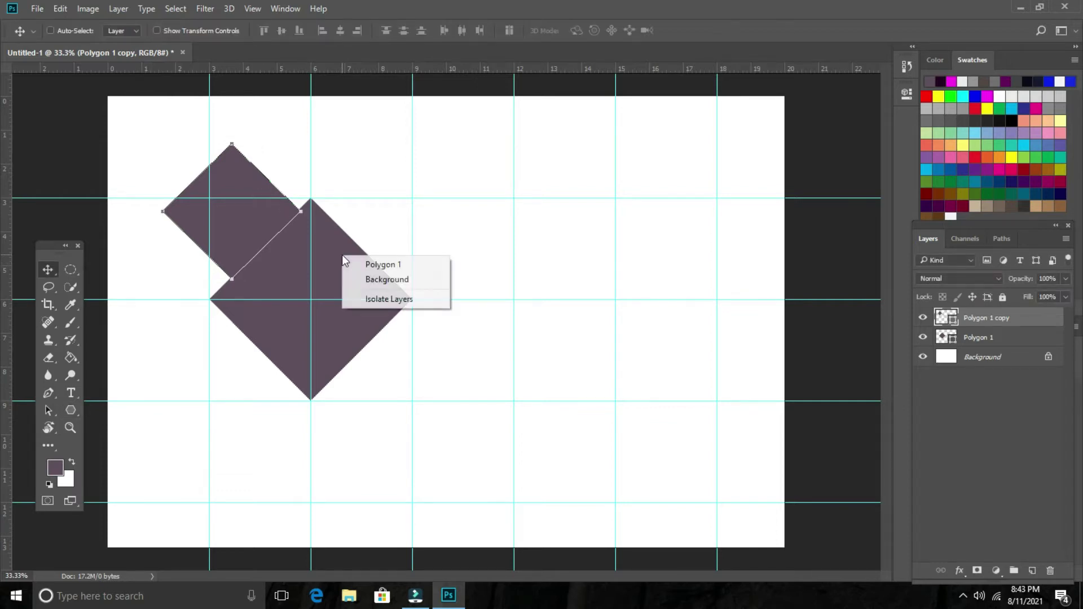
left_click(372, 263)
left_click(79, 10)
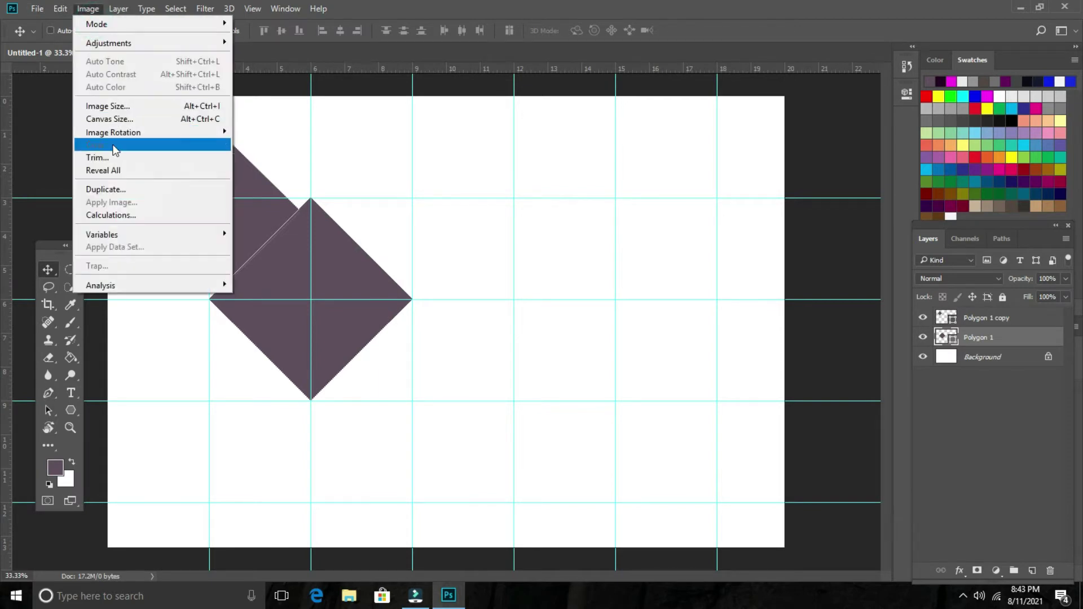
mouse_move(117, 8)
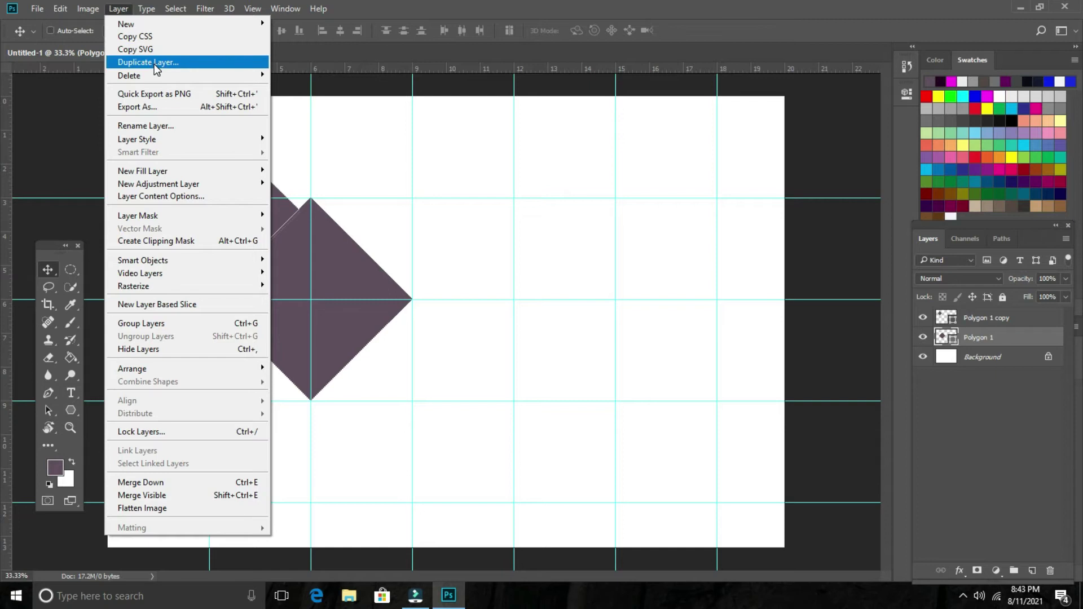
- Duplicate Polygon 1 as Polygon 1 copy 2, keeping it at full 900 px size
left_click(154, 63)
left_click(660, 179)
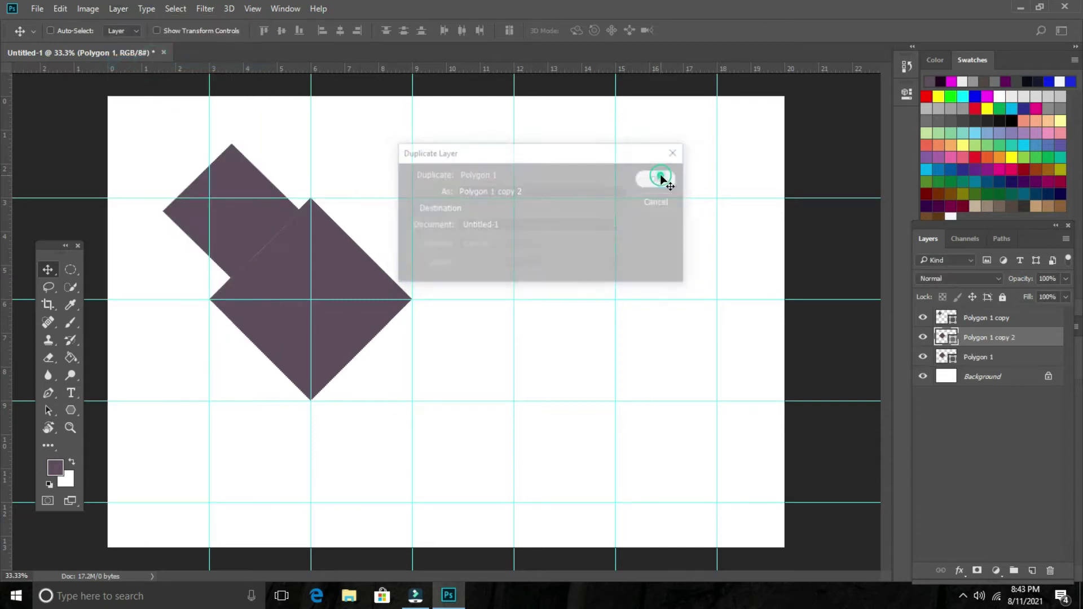
left_click(89, 9)
mouse_move(59, 9)
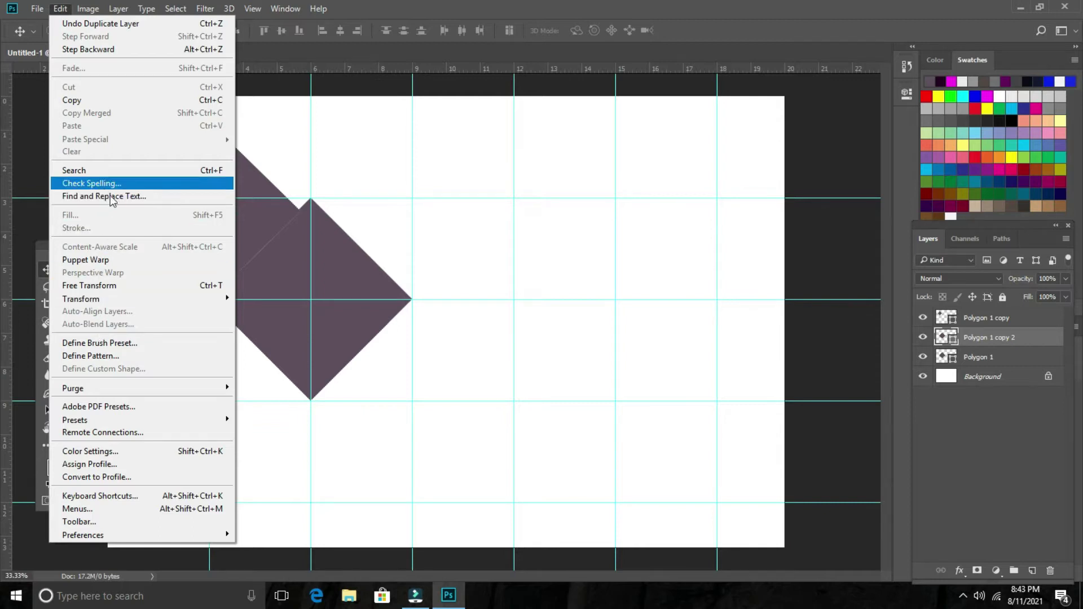
left_click(107, 287)
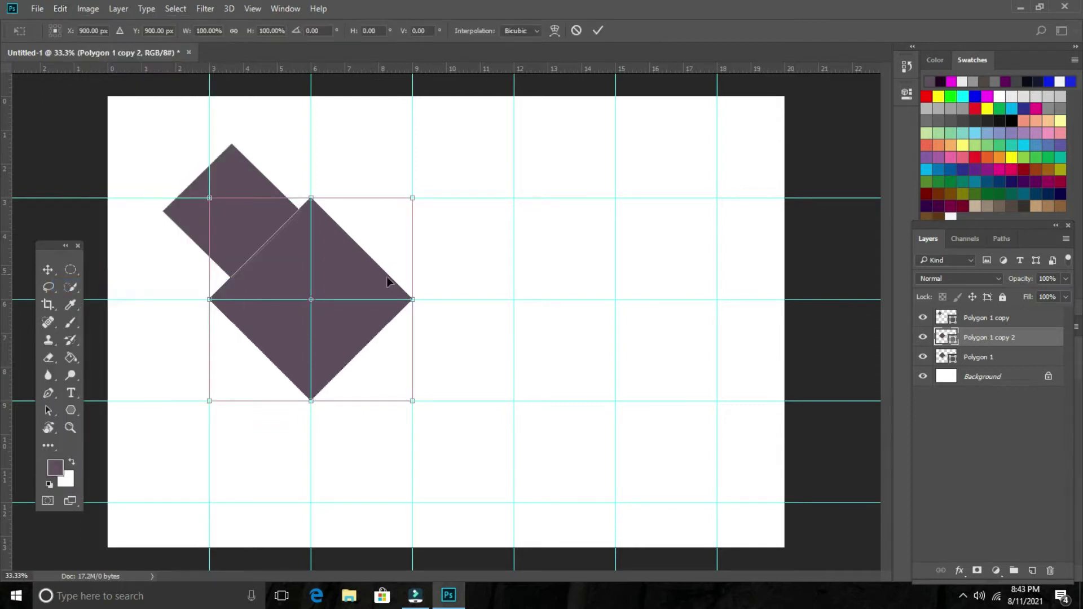
left_click_drag(414, 200, 367, 225)
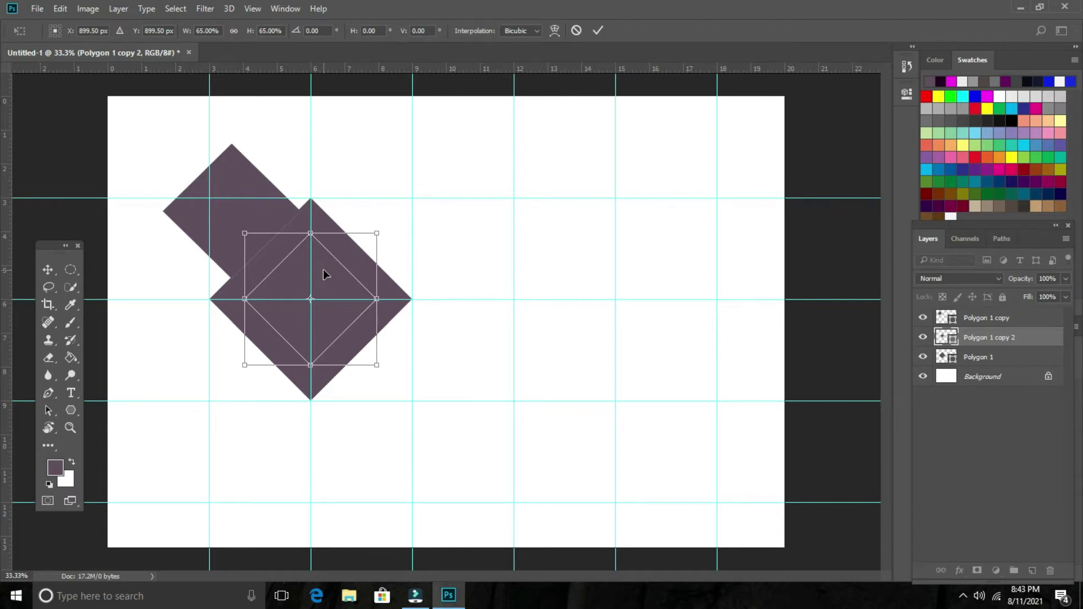
key("ctrl+z")
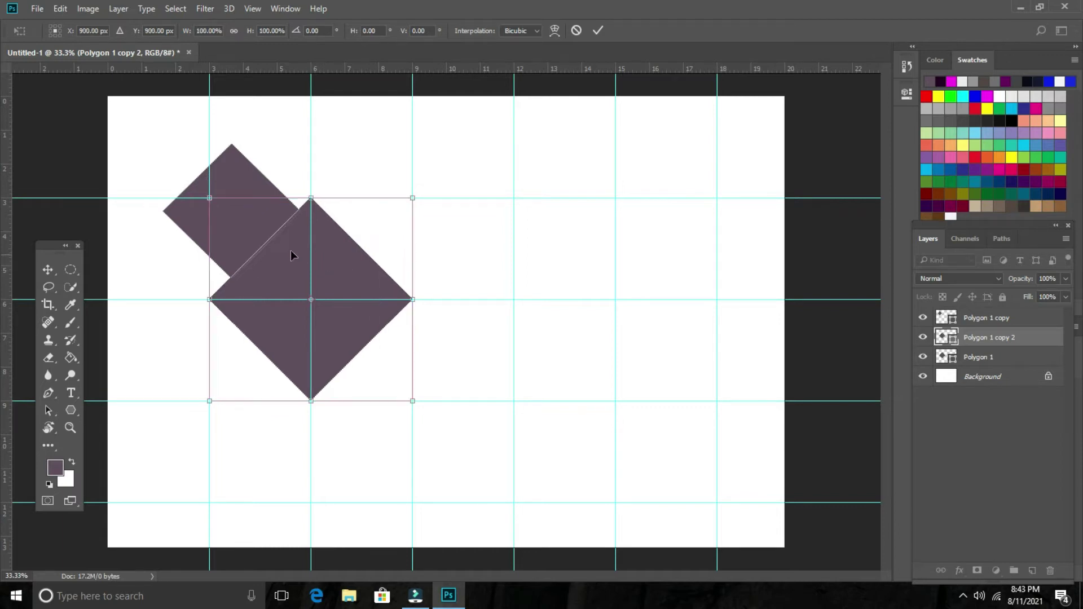
right_click(240, 209)
left_click(264, 217)
left_click(73, 266)
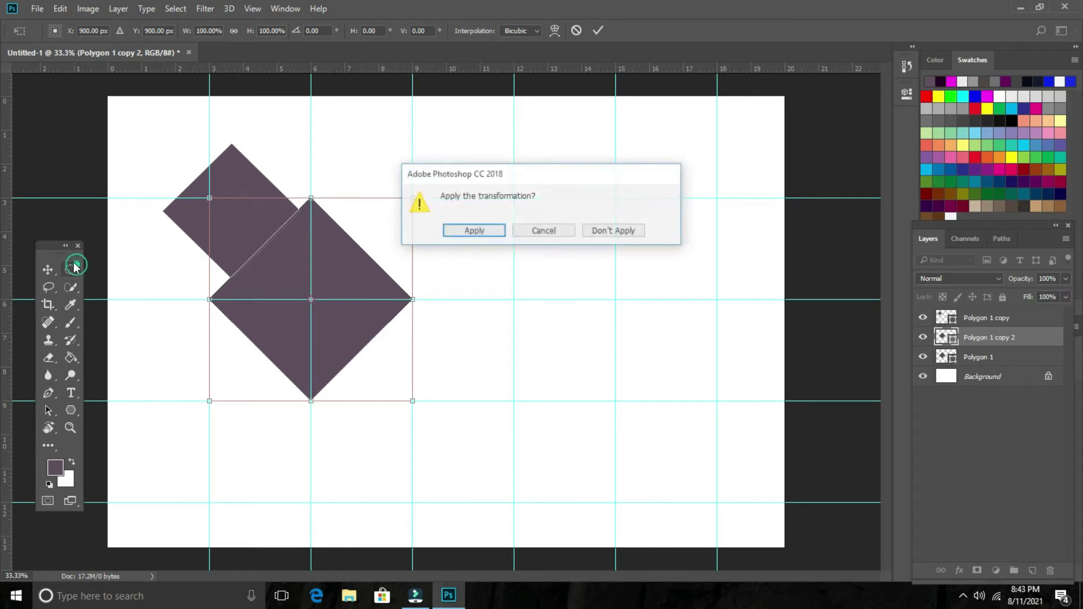
left_click(487, 232)
- Make Polygon 1 copy the active layer using the Move tool's layer list
key("v")
right_click(230, 209)
left_click(262, 222)
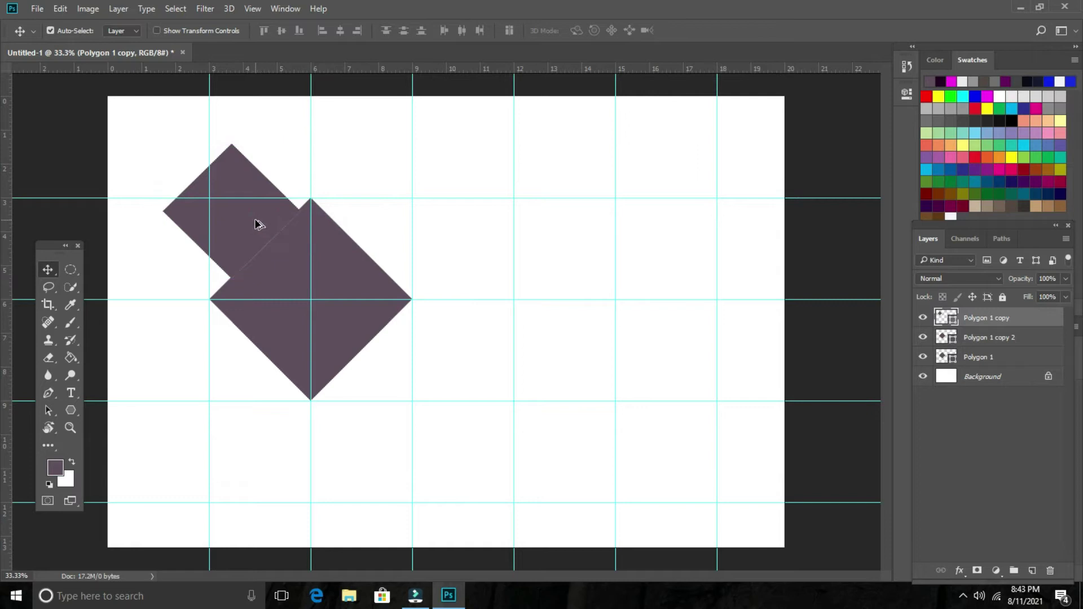
- Alt-drag copies of the small diamond to the large diamond's other corners, nudging them into an X
left_click_drag(255, 220, 417, 224)
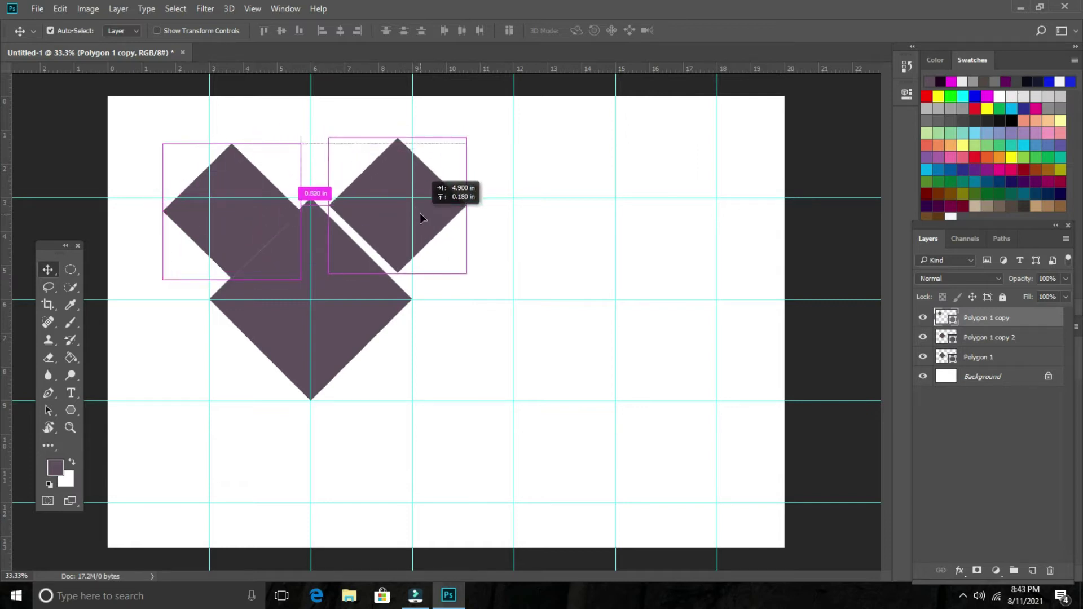
left_click_drag(417, 224, 414, 224)
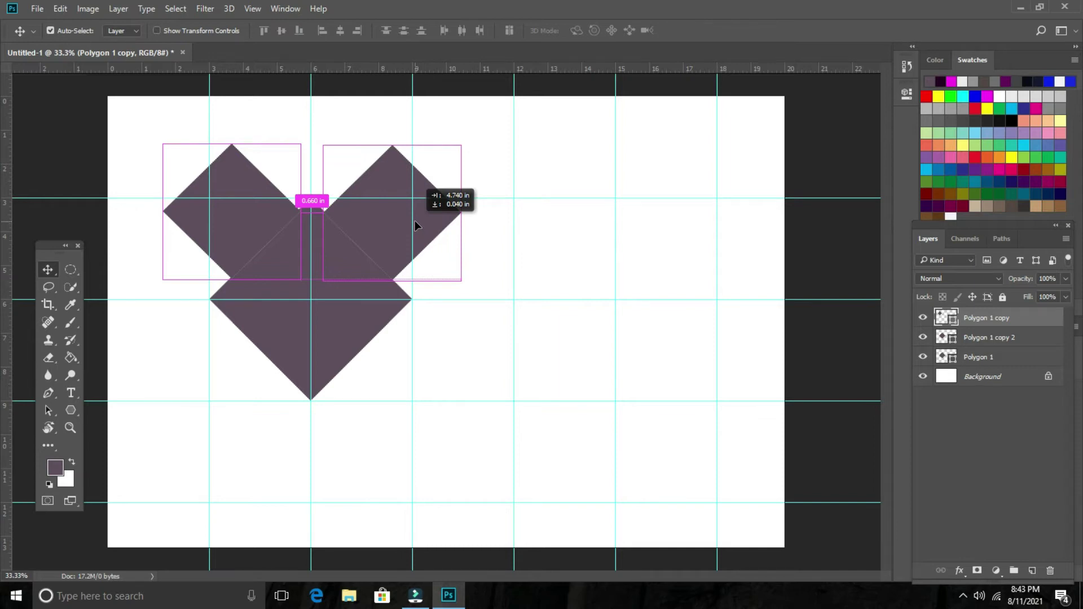
left_click_drag(415, 222, 415, 222)
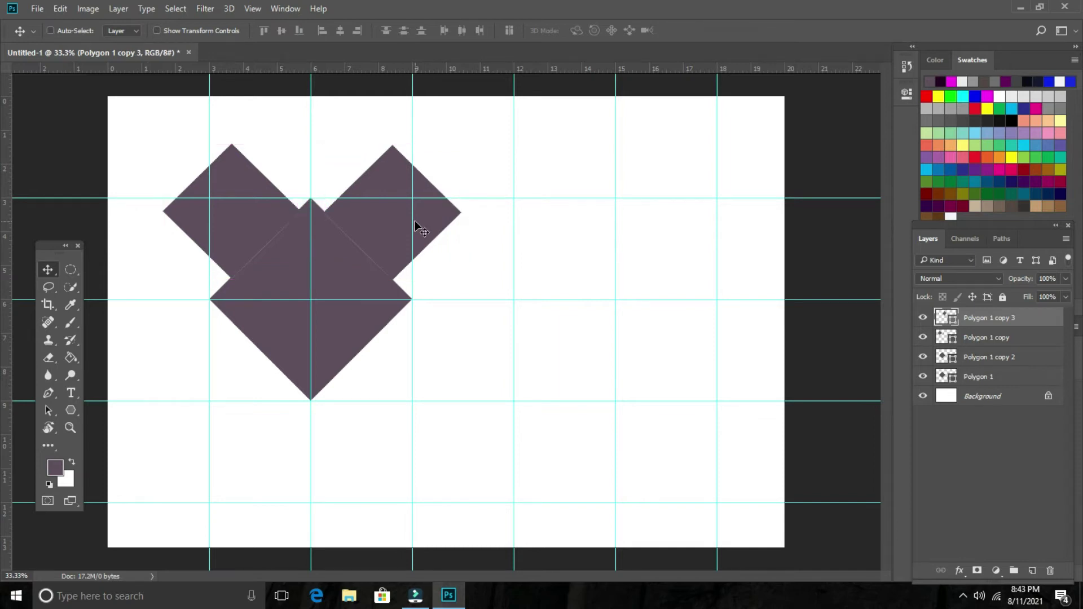
key("Right")
key("Right")
key("Right")
key("Right")
key("Right")
key("Right")
key("Right")
key("Right")
key("Right")
left_click_drag(414, 224, 412, 229)
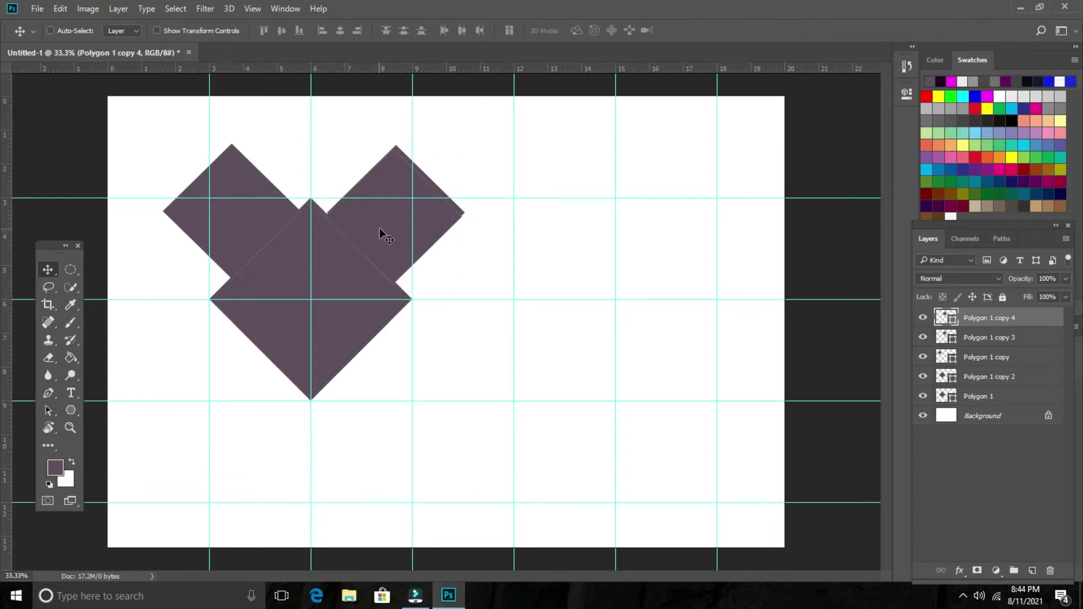
key("Right")
key("Down")
key("Down")
key("Up")
key("Left")
mouse_move(394, 225)
left_mouse_down()
mouse_move(401, 384)
mouse_move(215, 388)
mouse_move(229, 379)
left_mouse_up()
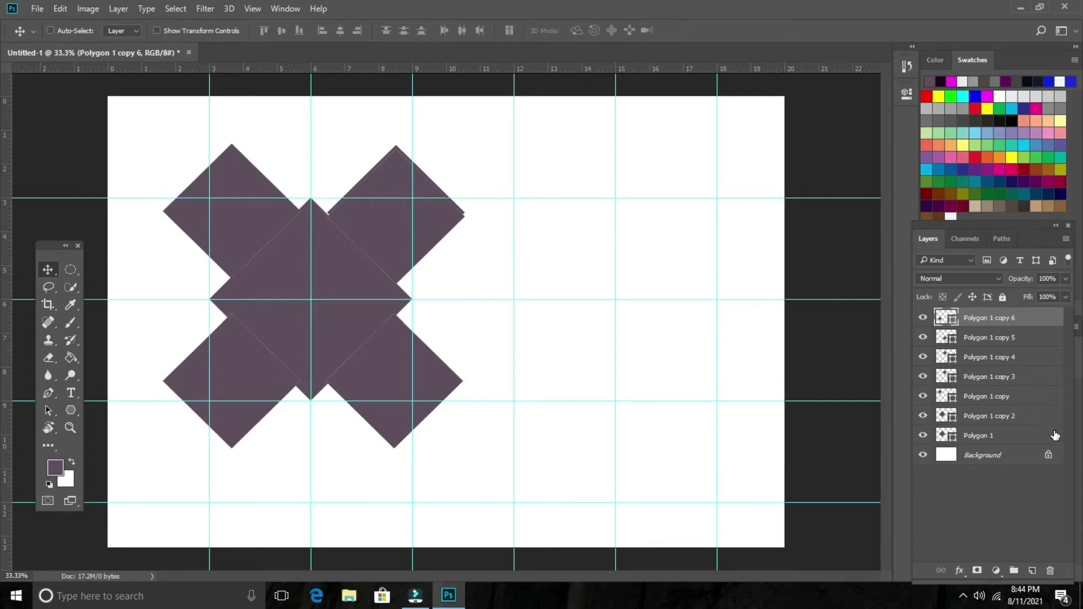
- Delete the extra Polygon 1 copy 4 layer
right_click(392, 226)
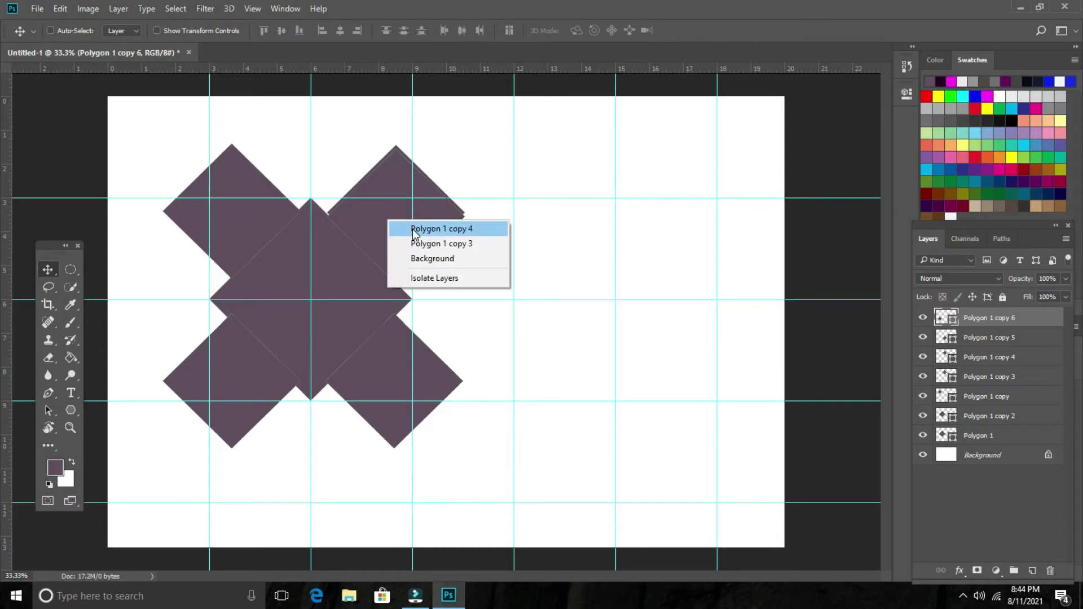
left_click(412, 229)
right_click(993, 367)
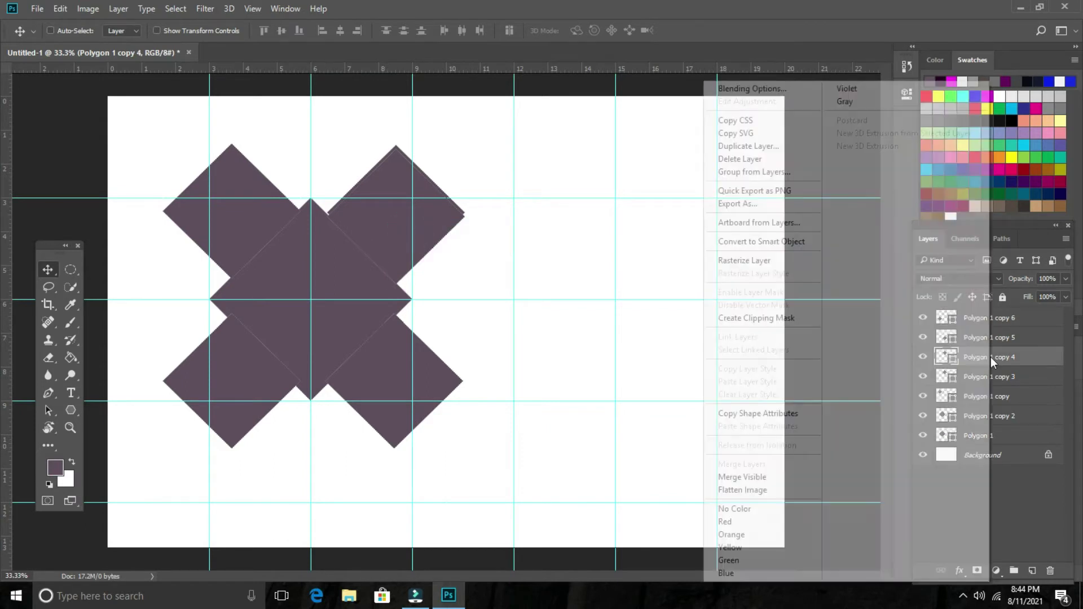
left_click(760, 158)
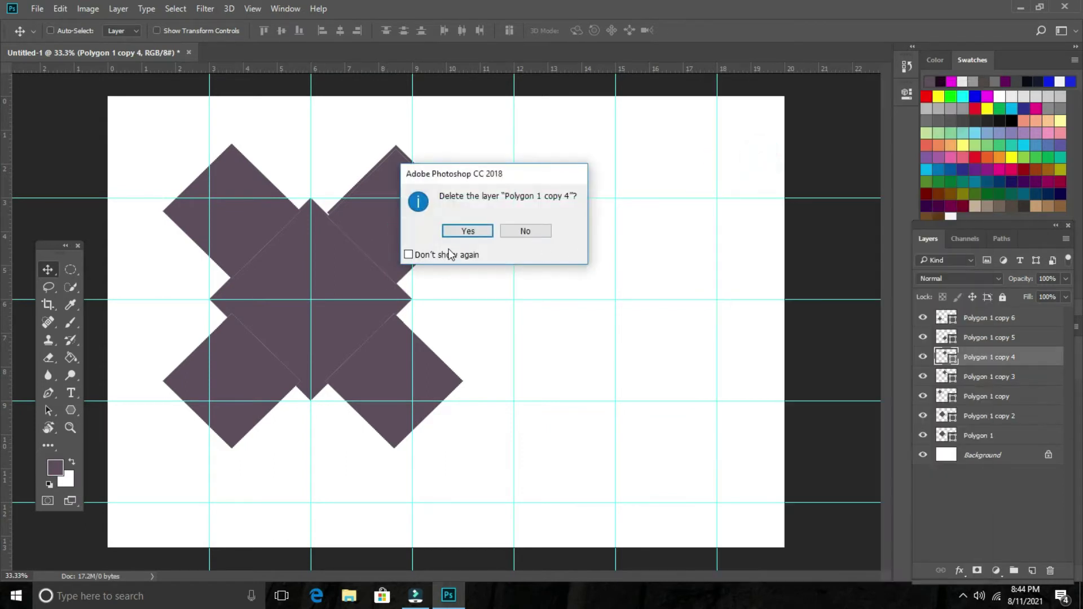
left_click(453, 232)
- Nudge the top-right diamond on Polygon 1 copy 3 right and up to even the cross
right_click(417, 225)
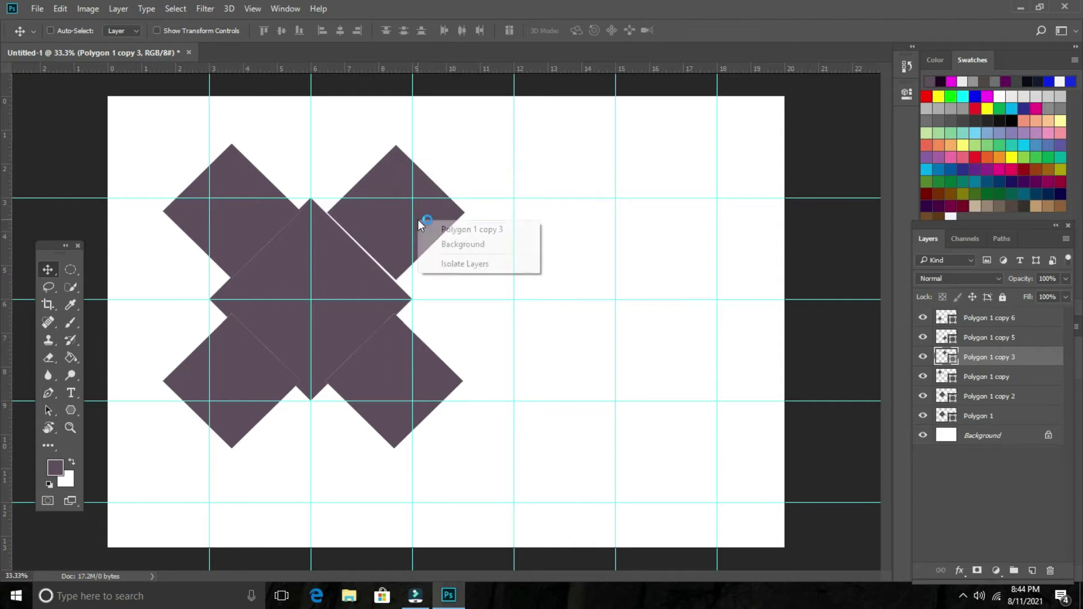
left_click(446, 230)
left_click_drag(428, 225, 426, 237)
key("Right")
key("Right")
key("Right")
key("Up")
key("Up")
key("Up")
key("Right")
key("Right")
key("Right")
key("Up")
key("Up")
key("Up")
key("Up")
key("Up")
key("Up")
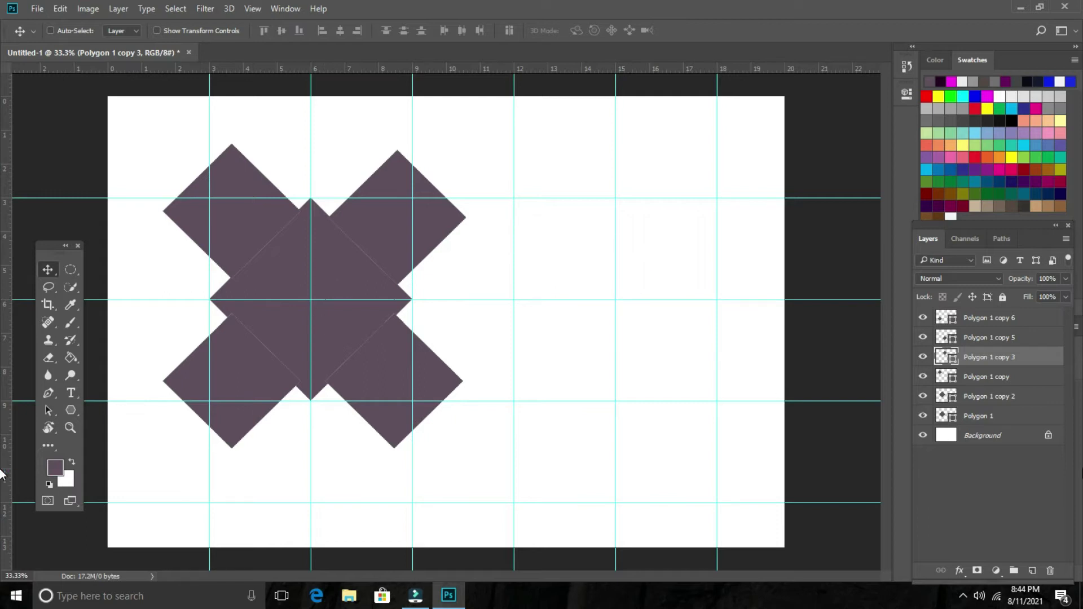
- Select all six Polygon diamond layers and duplicate them with Layer > Duplicate Layers
left_click(987, 415)
left_click(990, 396, "ctrl")
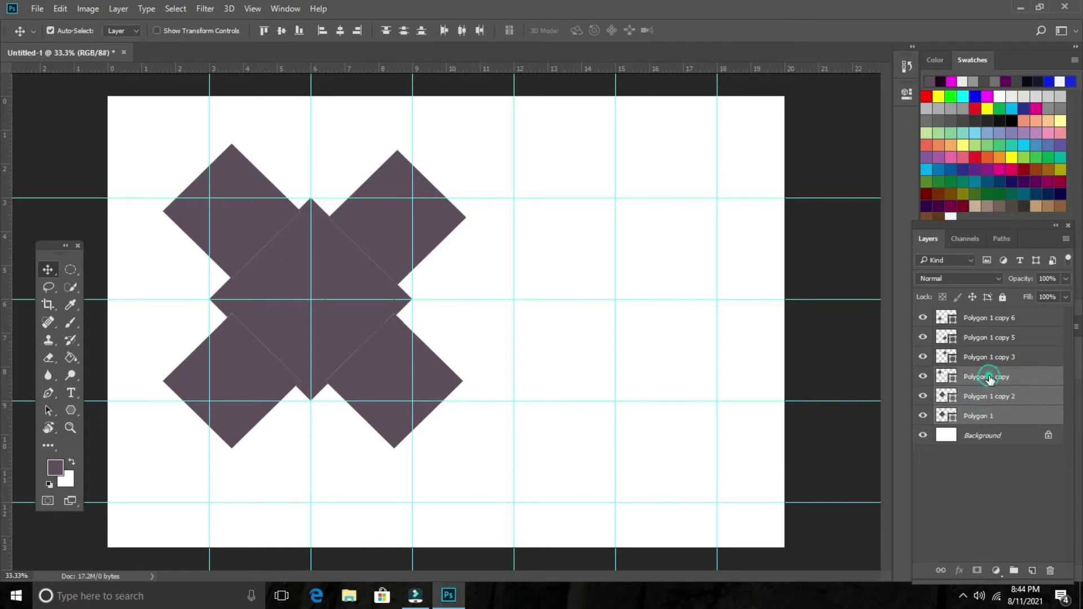
left_click(982, 357, "ctrl")
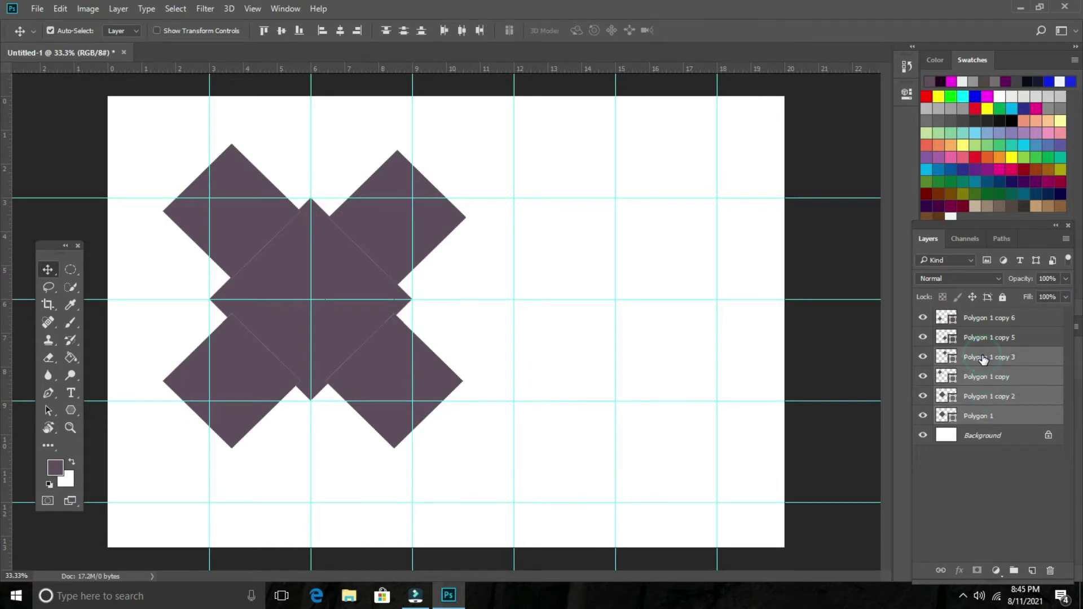
left_click(986, 338, "ctrl")
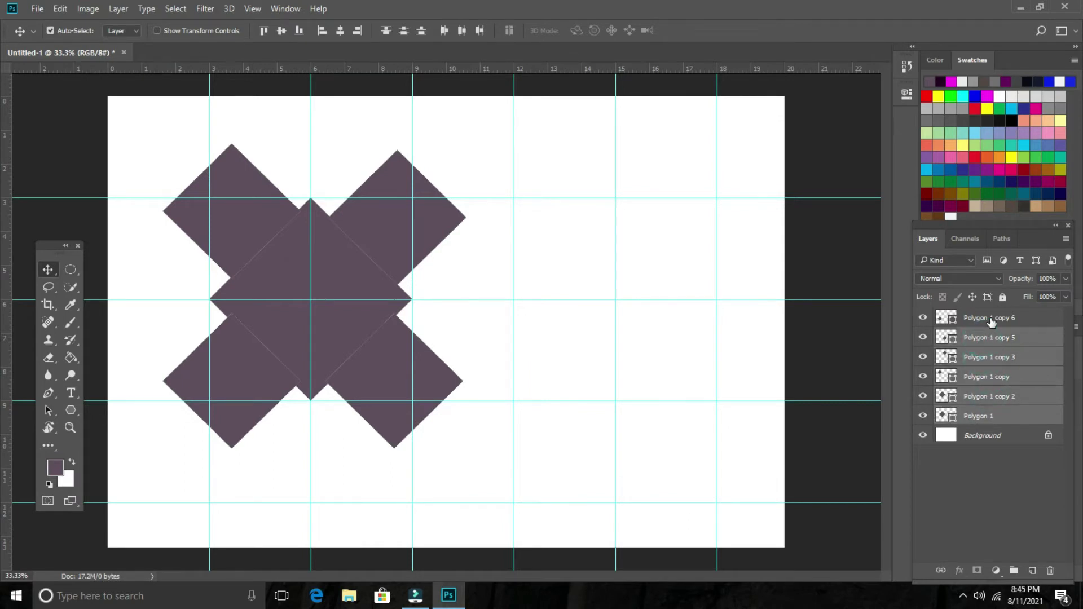
left_click(991, 319, "ctrl")
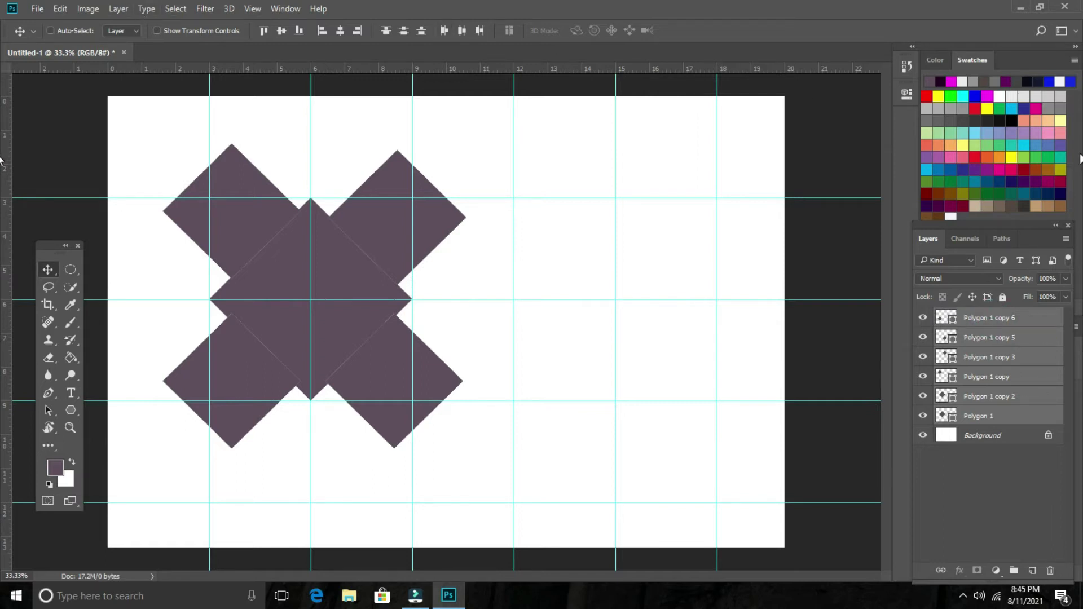
left_click(90, 9)
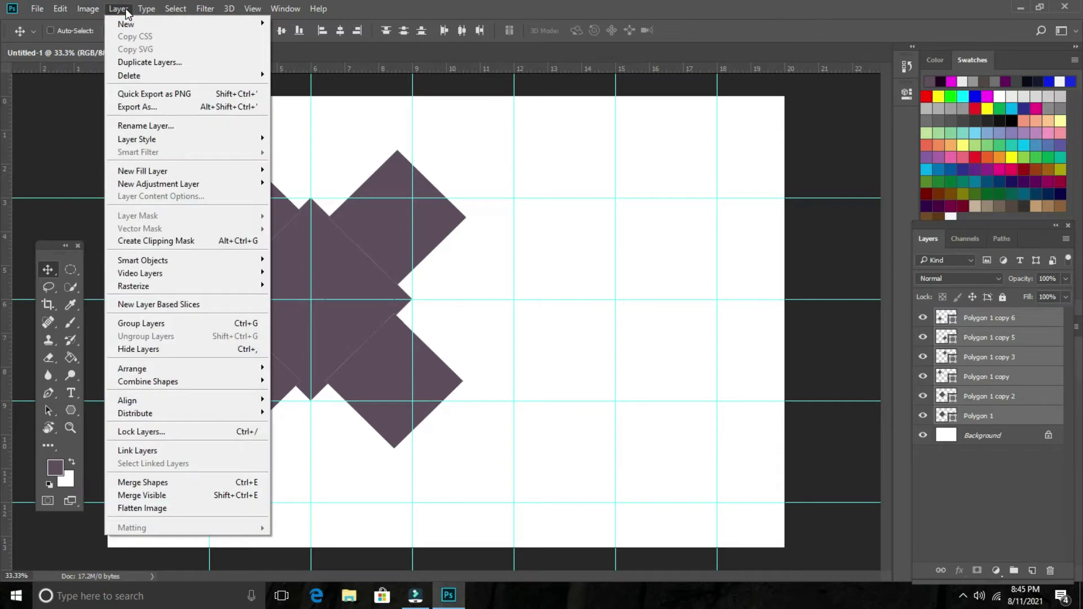
left_click(150, 62)
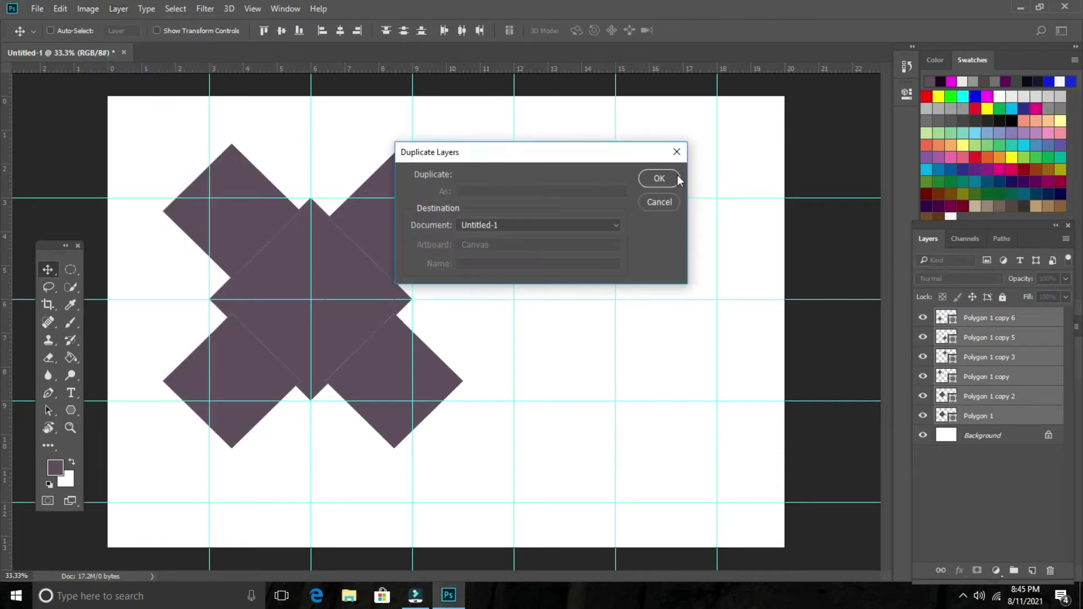
left_click(659, 179)
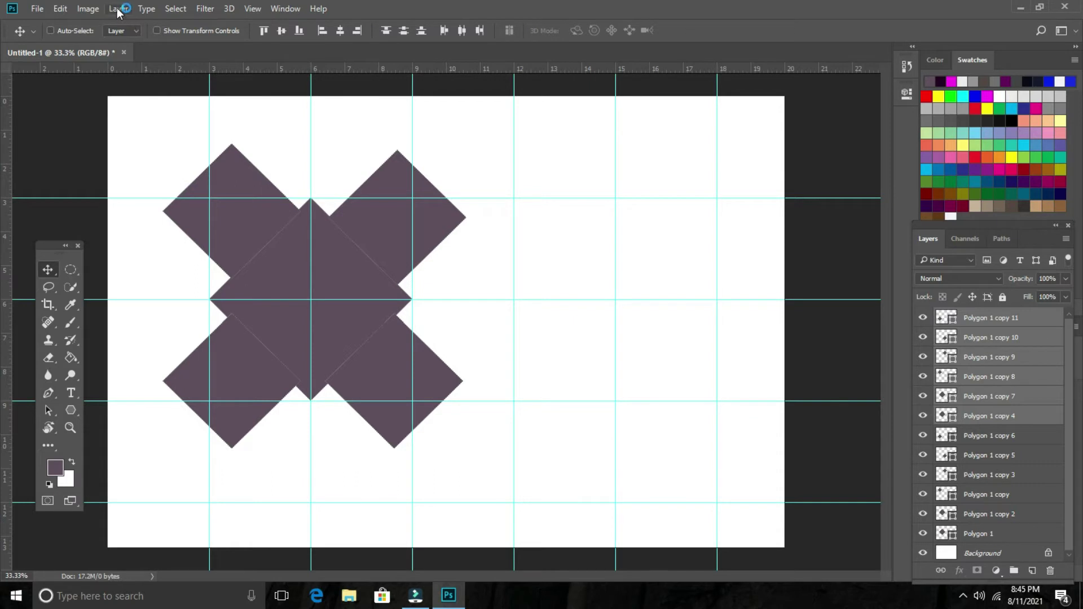
- Free Transform the duplicated set to the right as a second cross, nudge it down and apply
left_click(60, 9)
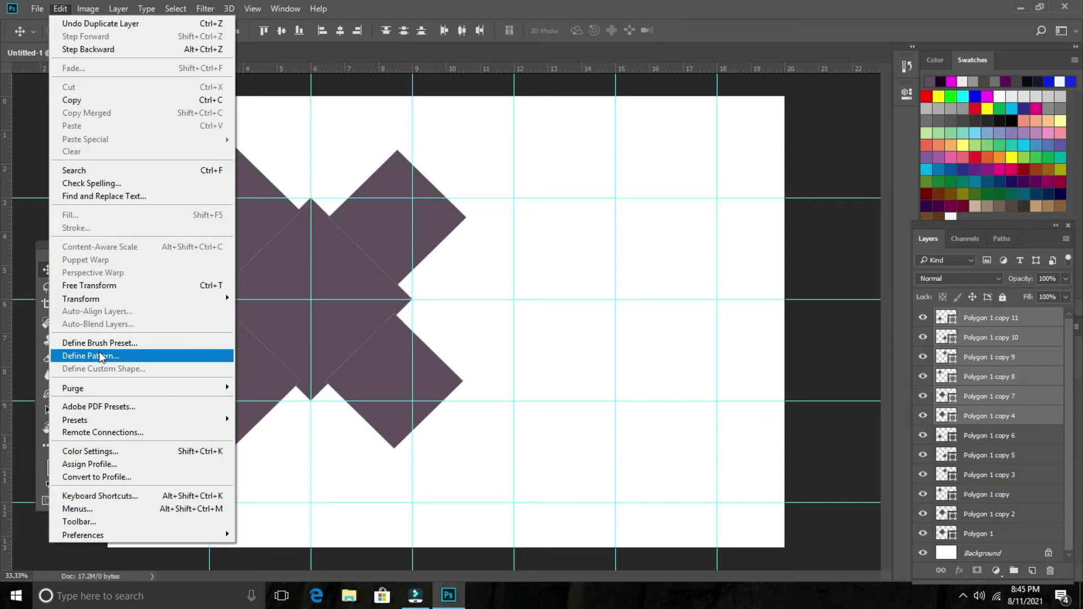
left_click(106, 286)
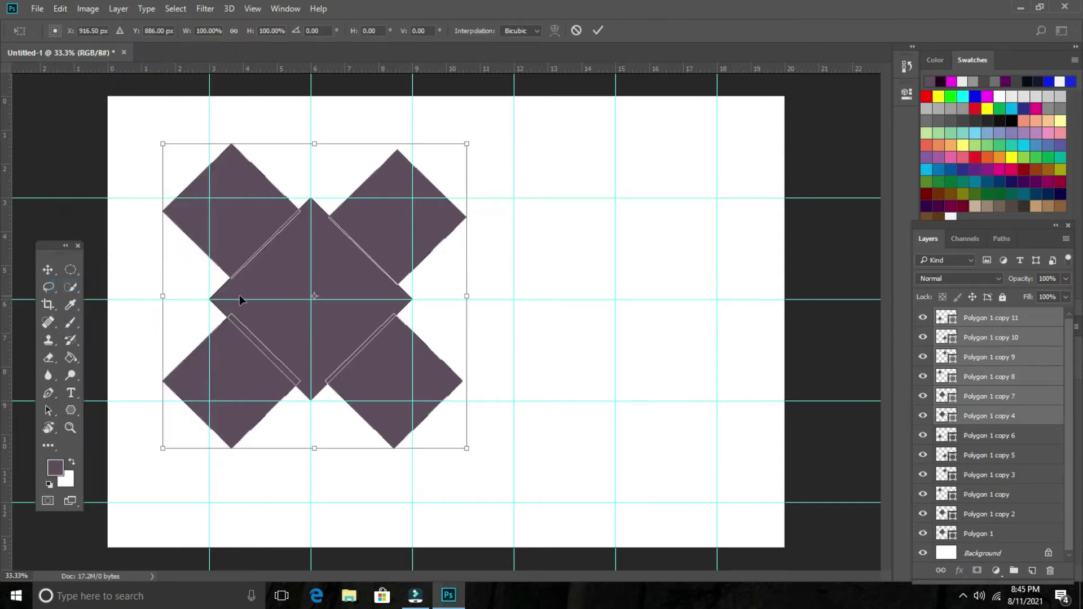
mouse_move(351, 281)
left_mouse_down()
mouse_move(619, 280)
mouse_move(651, 289)
left_mouse_up()
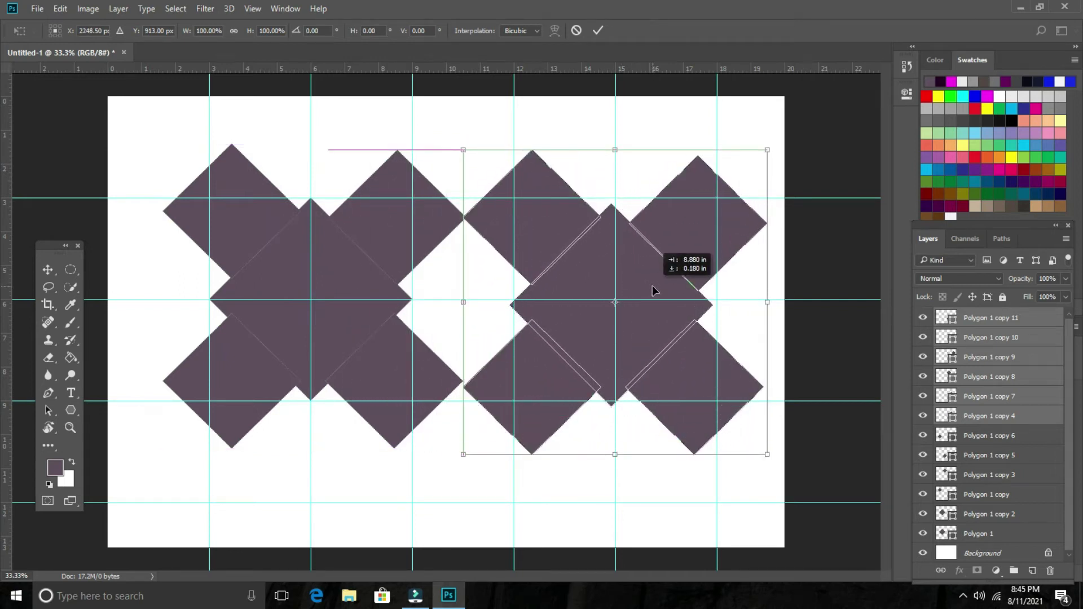
left_click_drag(651, 289, 654, 286)
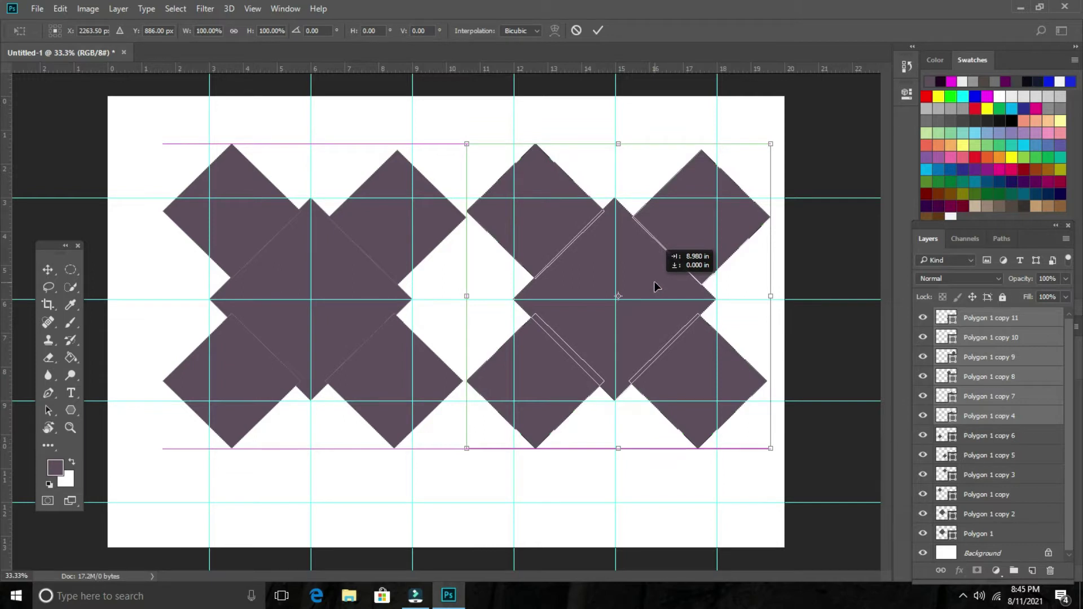
left_click_drag(654, 283, 654, 283)
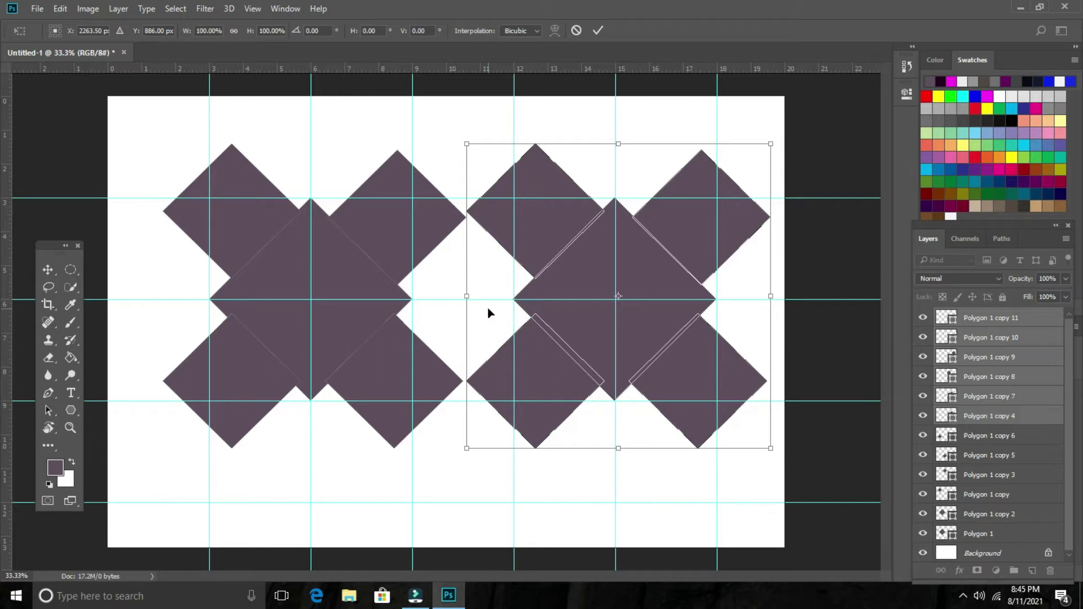
key("Down")
key("Down")
key("Down")
key("Down")
key("Down")
key("Down")
key("Down")
key("Down")
key("Down")
key("Down")
key("Down")
key("Down")
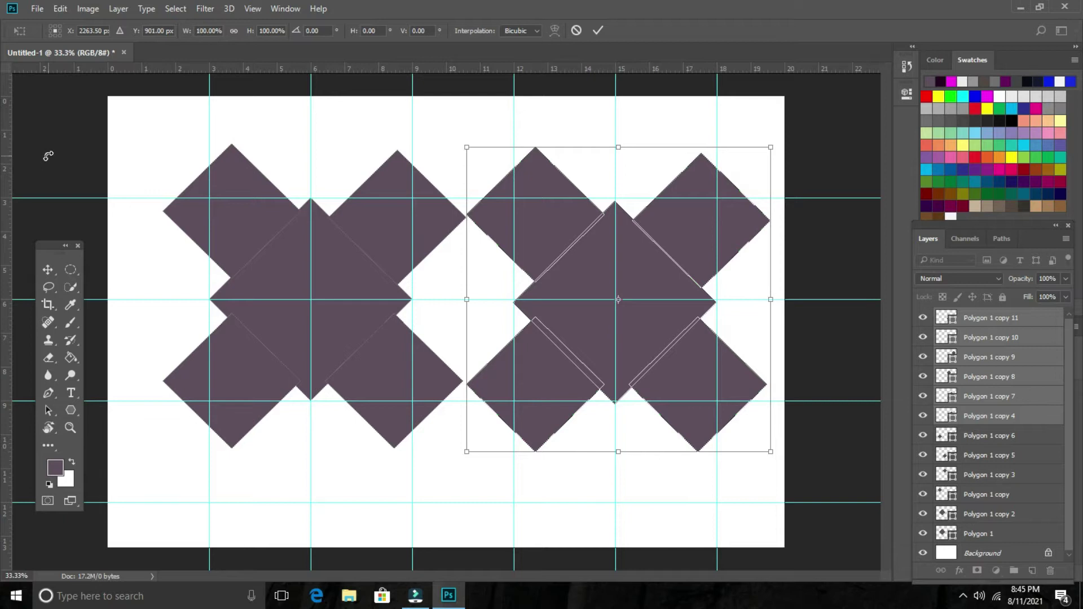
left_click(68, 272)
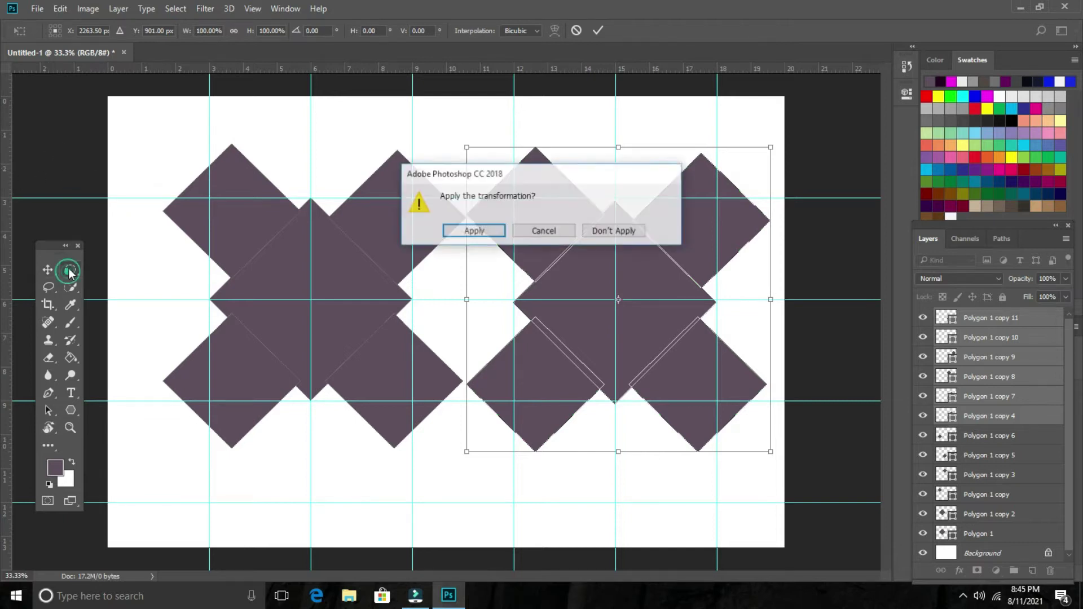
left_click(472, 231)
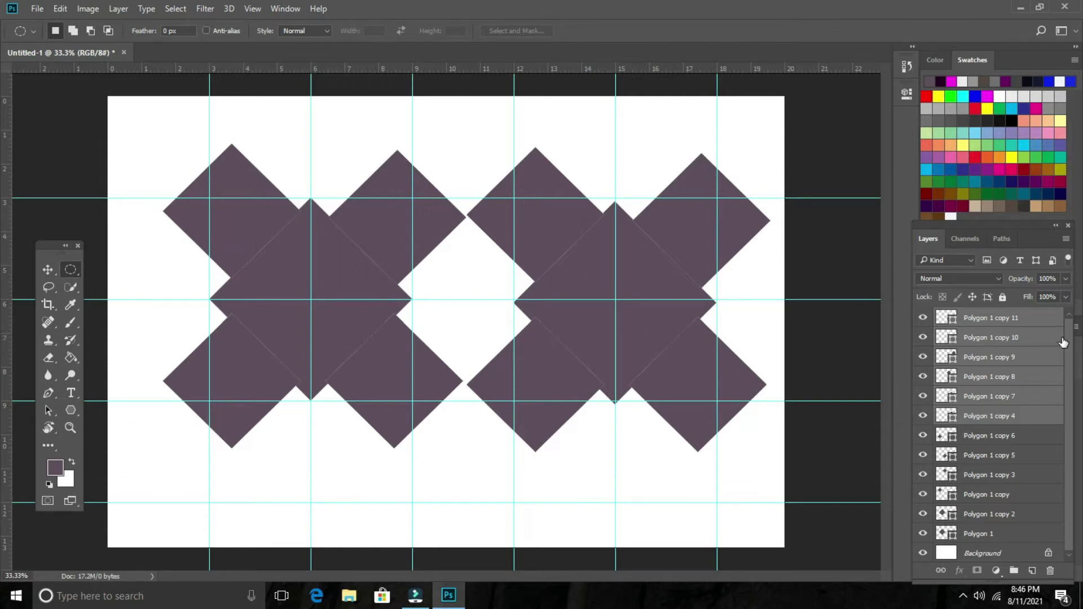
key("v")
right_click(252, 212)
left_click(260, 213)
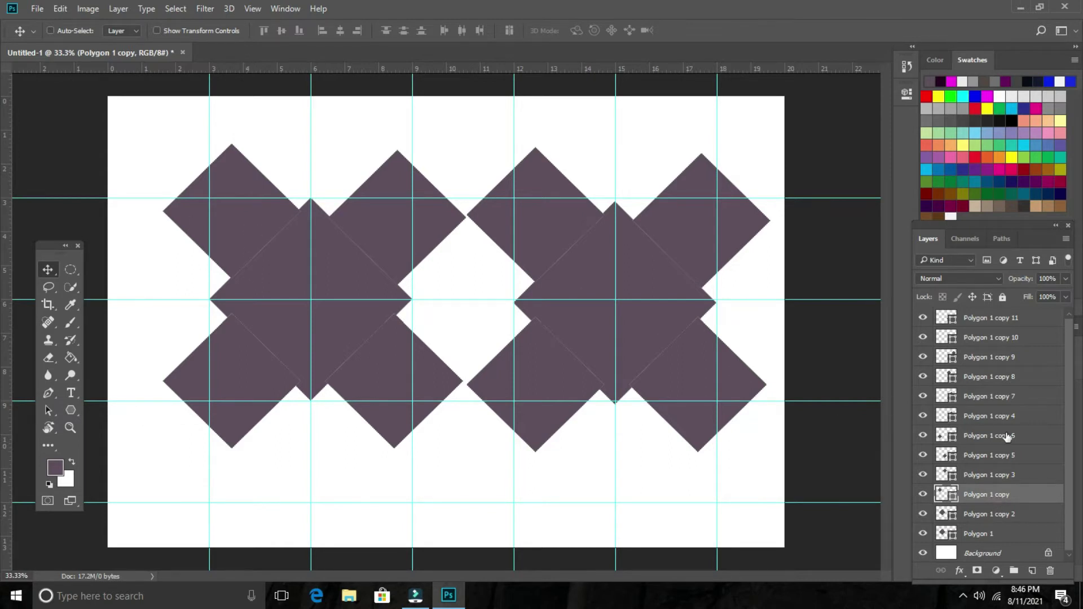
right_click(996, 498)
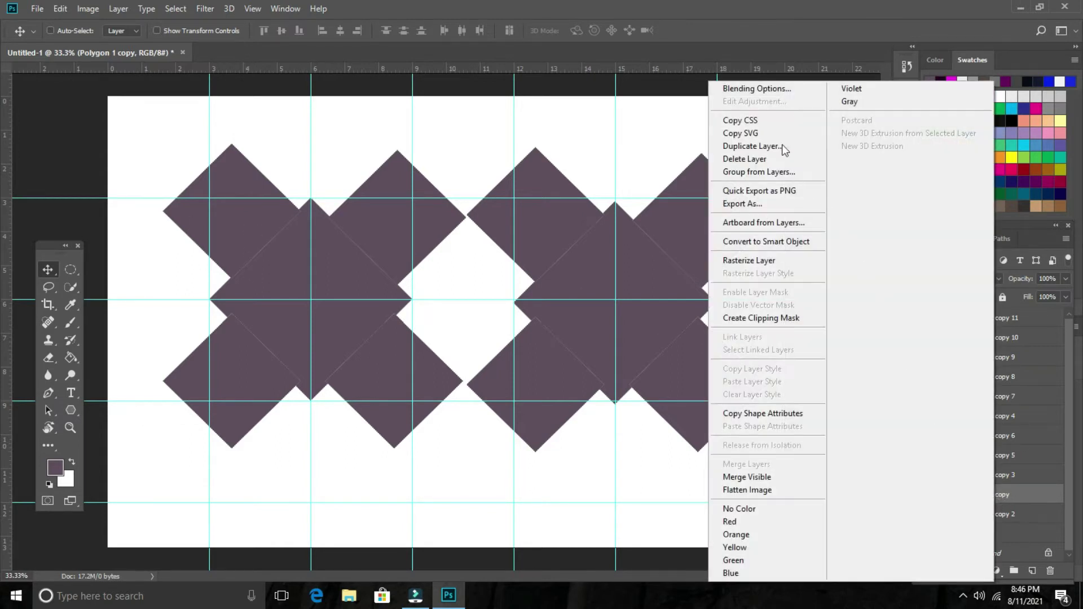
left_click(764, 89)
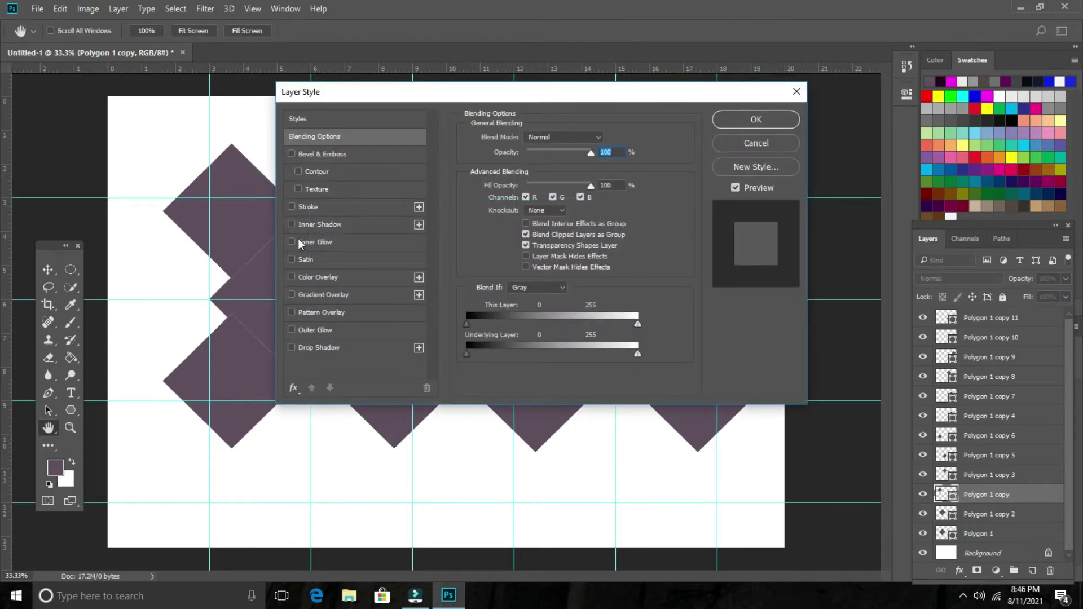
left_click(291, 207)
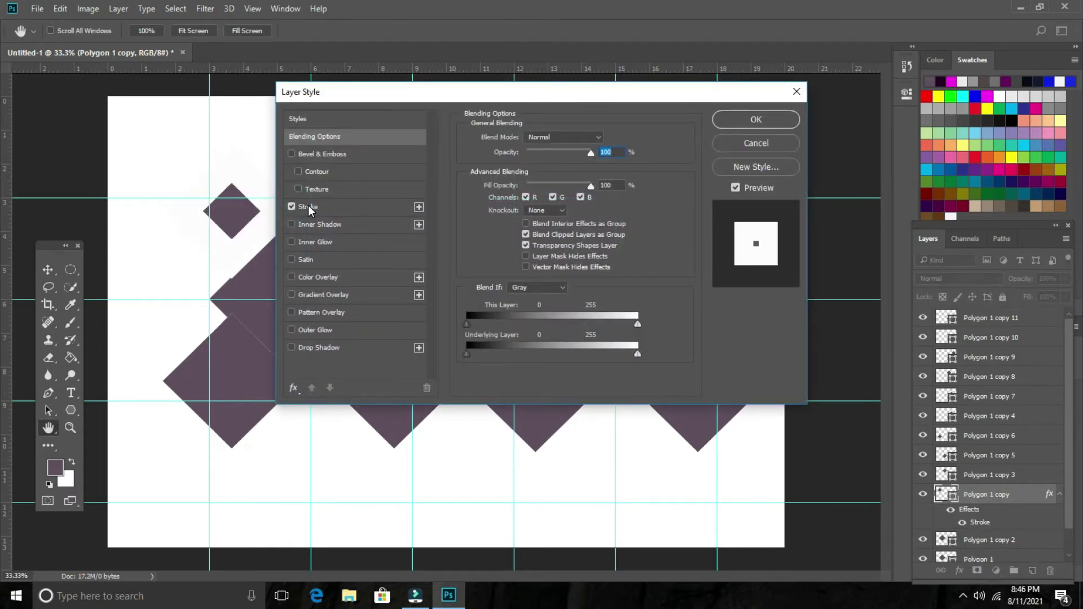
left_click(308, 208)
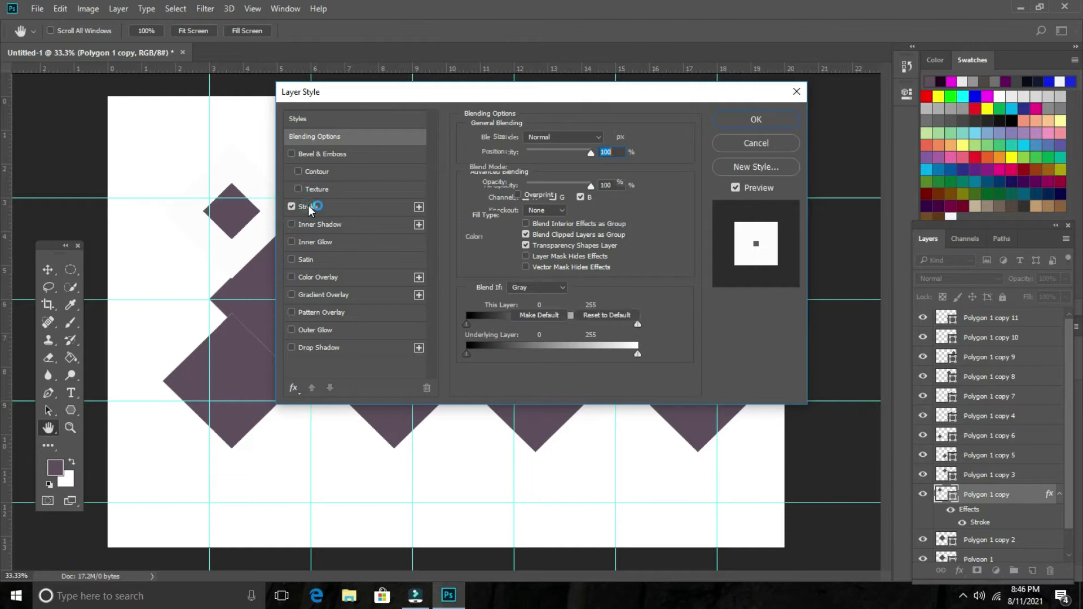
left_click(801, 89)
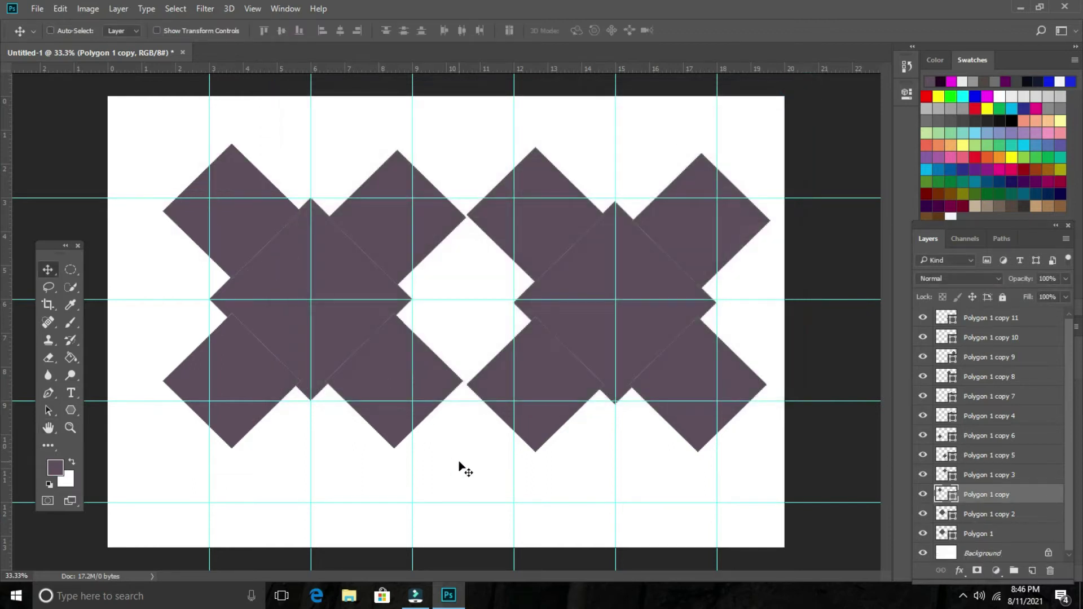
left_click(980, 556)
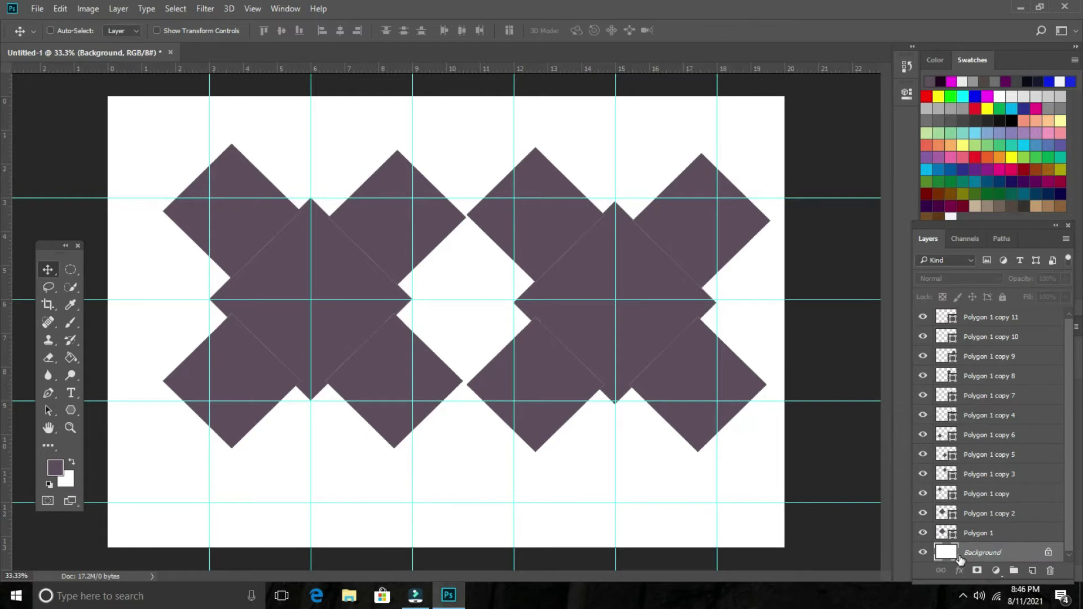
- Open Colorful-Circle-Simple-Background-Image-1 and drag it into Untitled-1 as Layer 1, then tuck its window away
key("ctrl+o")
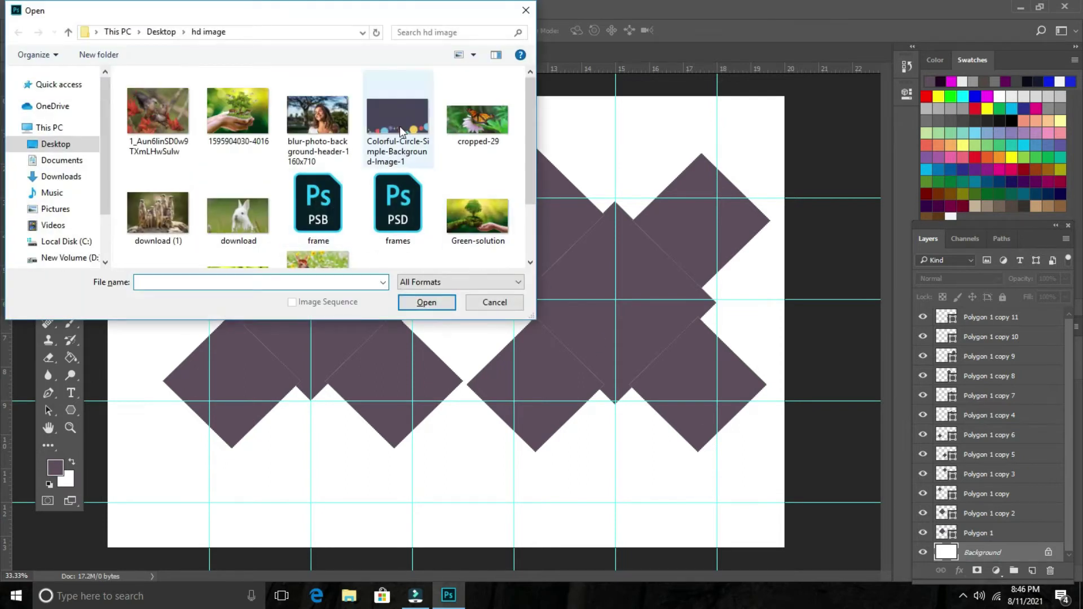
left_click(399, 126)
left_click(432, 309)
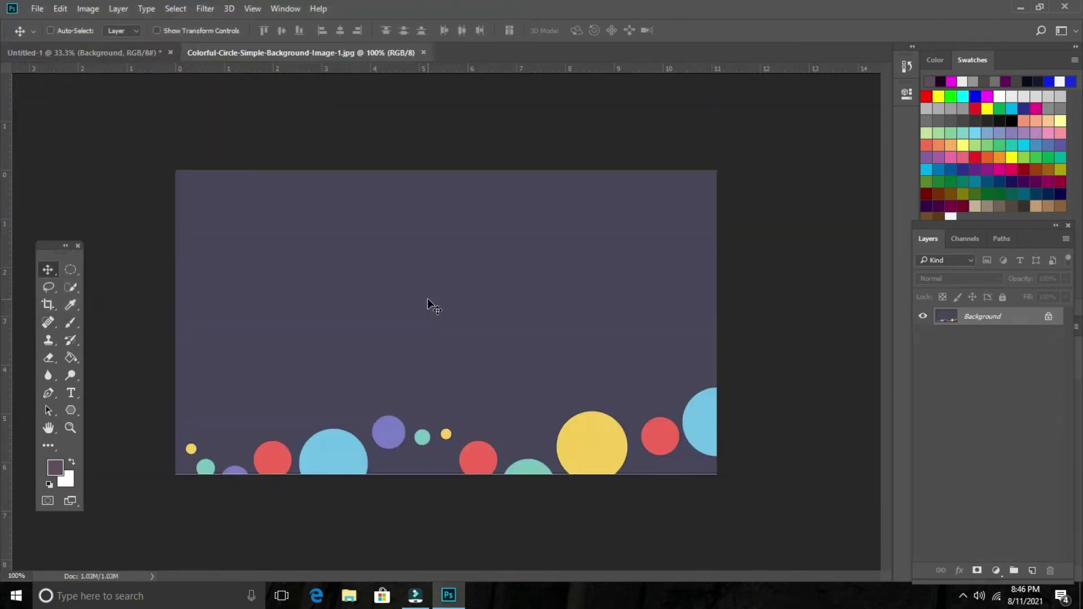
mouse_move(346, 52)
left_mouse_down()
mouse_move(333, 75)
mouse_move(680, 136)
left_mouse_up()
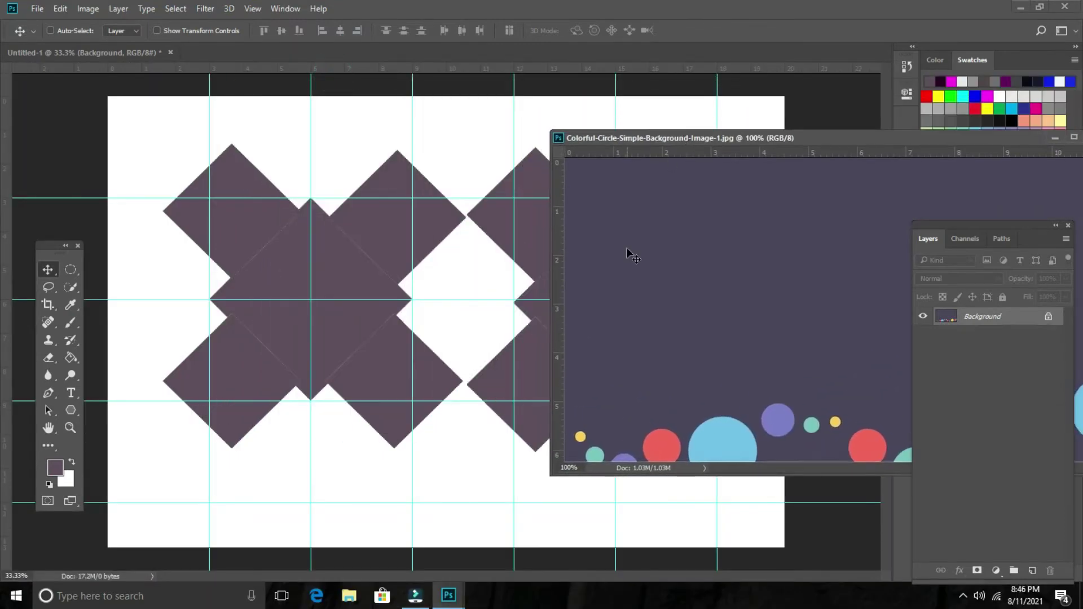
mouse_move(713, 320)
left_mouse_down()
mouse_move(429, 324)
mouse_move(204, 288)
mouse_move(198, 299)
left_mouse_up()
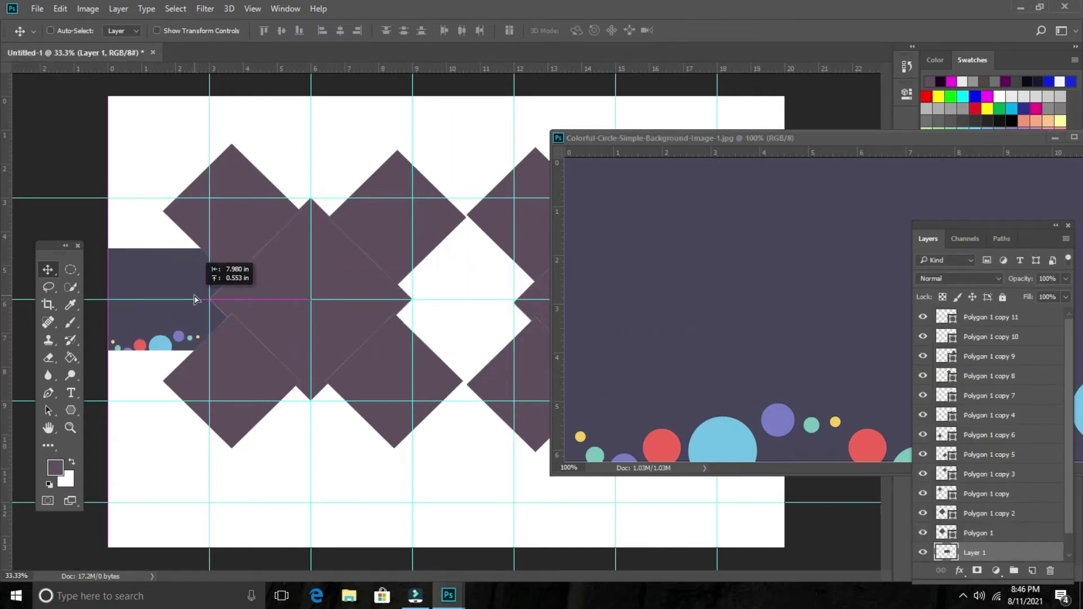
key("ctrl+t")
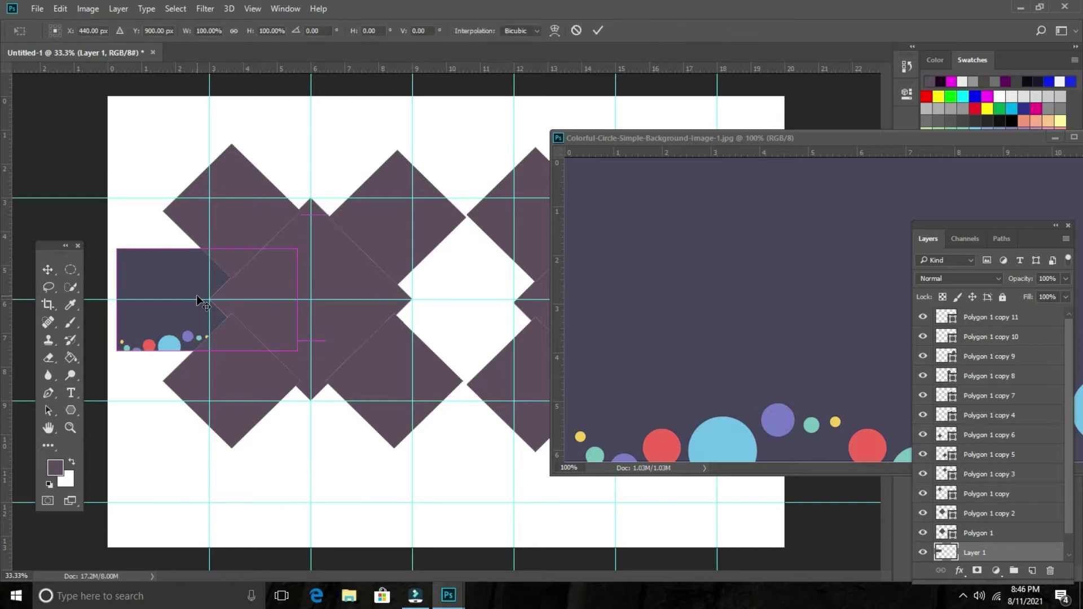
left_click(1052, 138)
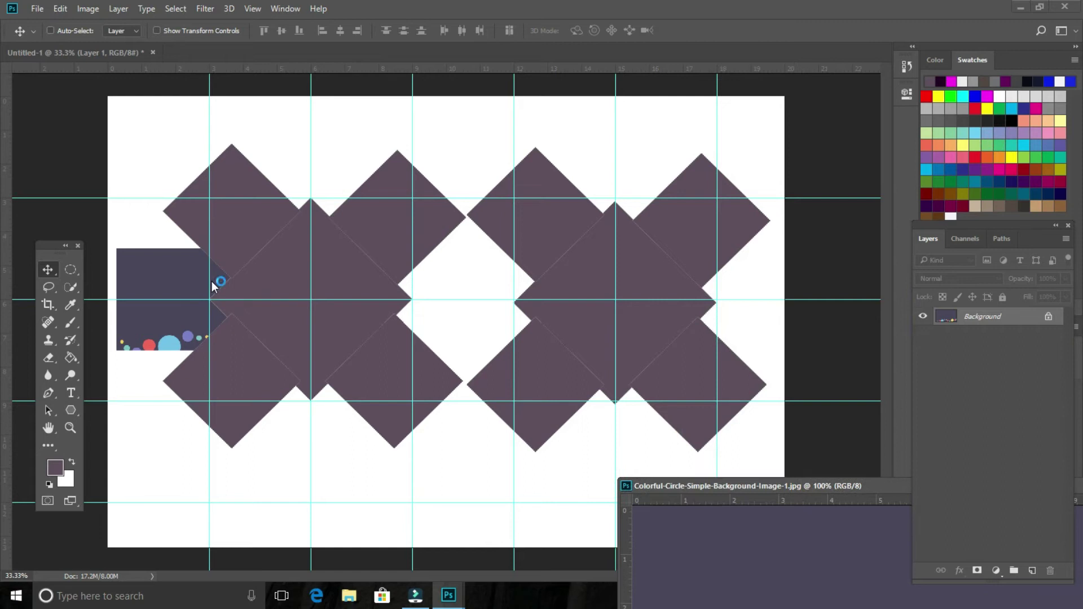
left_click_drag(806, 485, 482, 383)
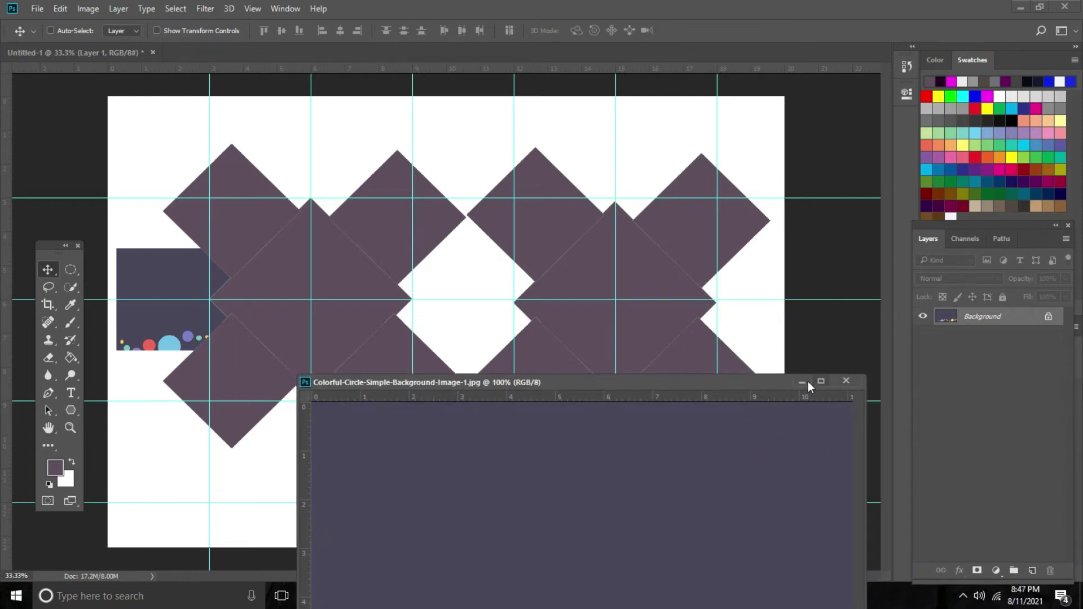
- Move the source window aside and select the colorful-circles Layer 1 on the canvas
left_click(801, 381)
right_click(147, 263)
left_click(167, 271)
key("ctrl+t")
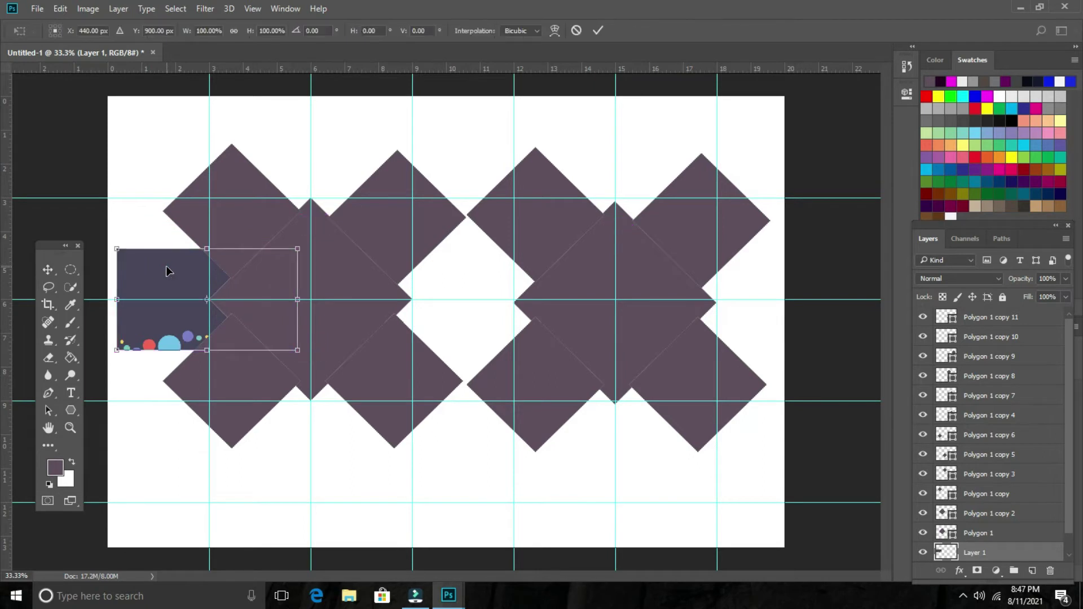
key("Return")
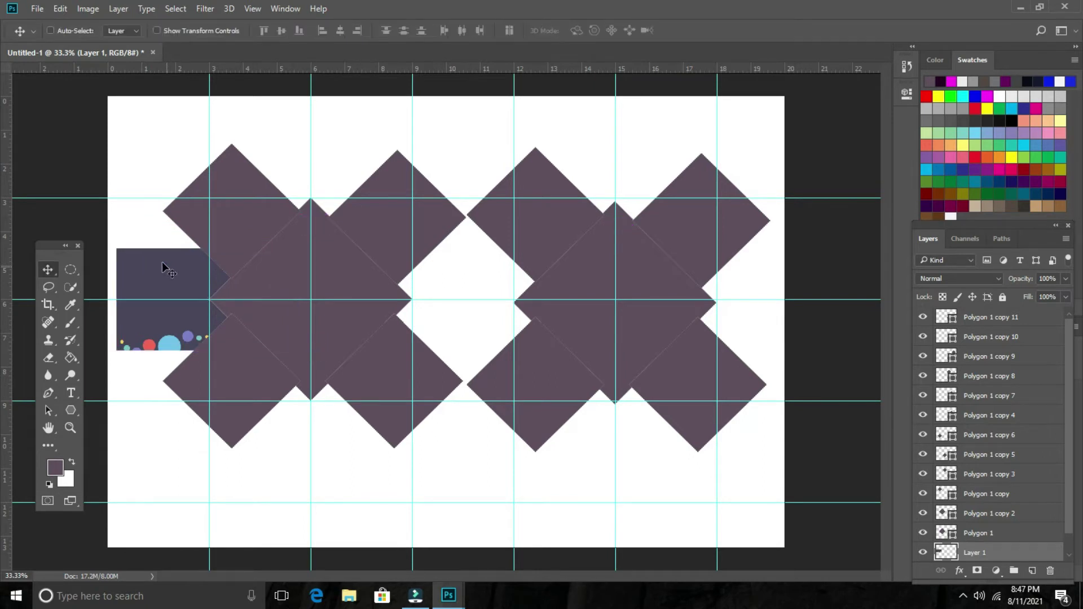
- Free Transform Layer 1 out to all four canvas edges and commit the new size
left_click(61, 8)
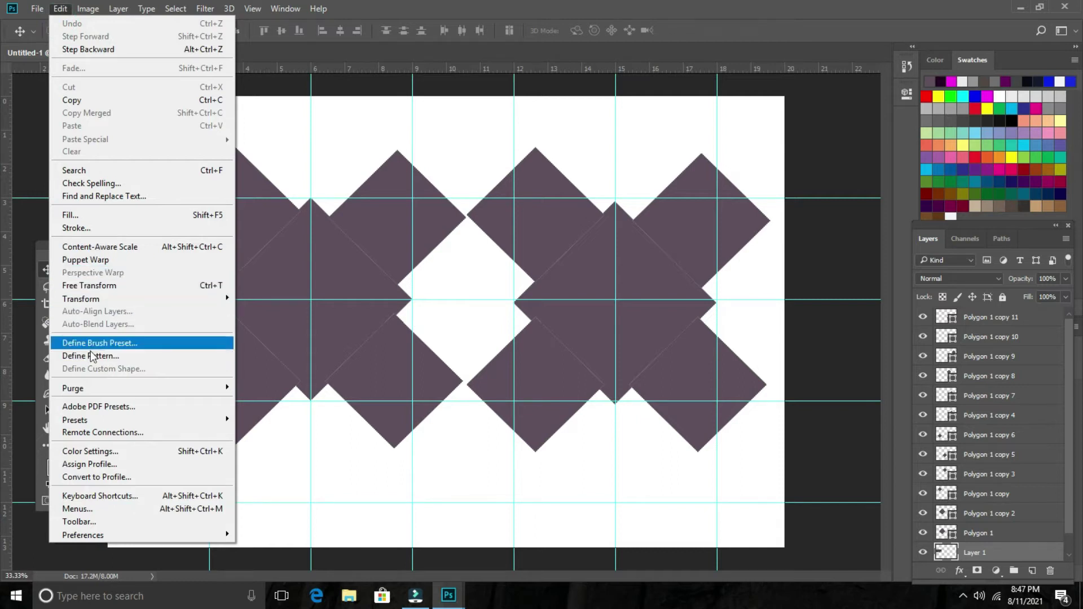
left_click(98, 286)
left_click_drag(297, 250, 720, 105)
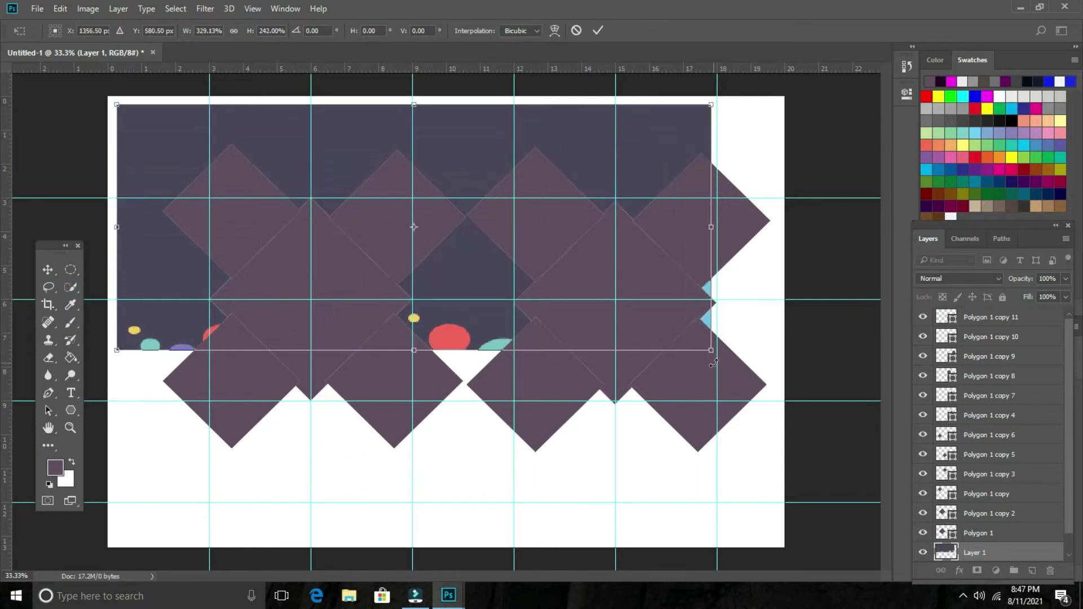
left_click_drag(713, 353, 784, 542)
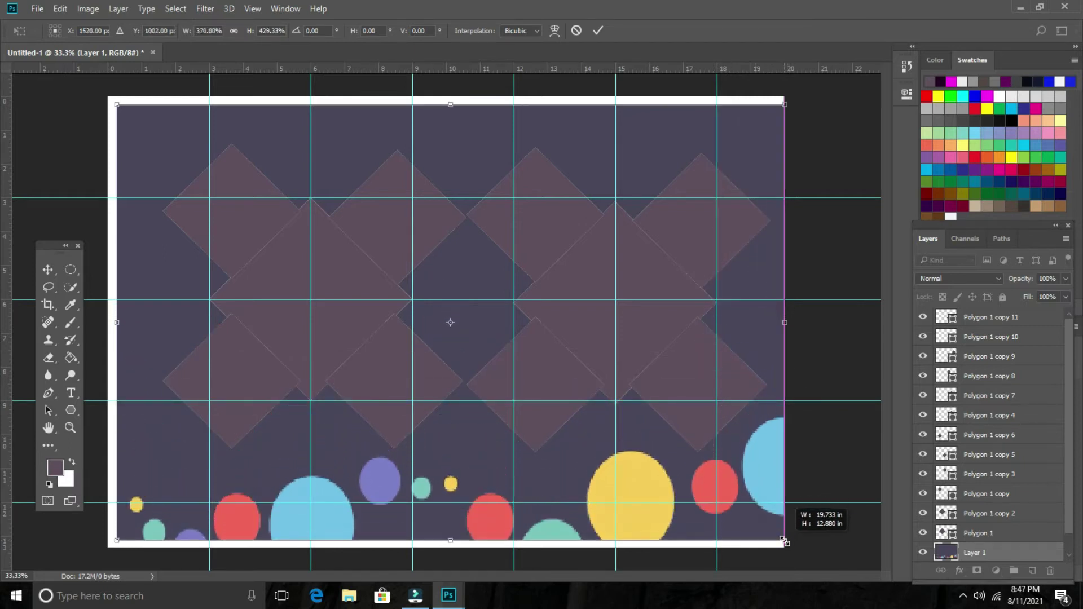
left_click_drag(116, 104, 17, 35)
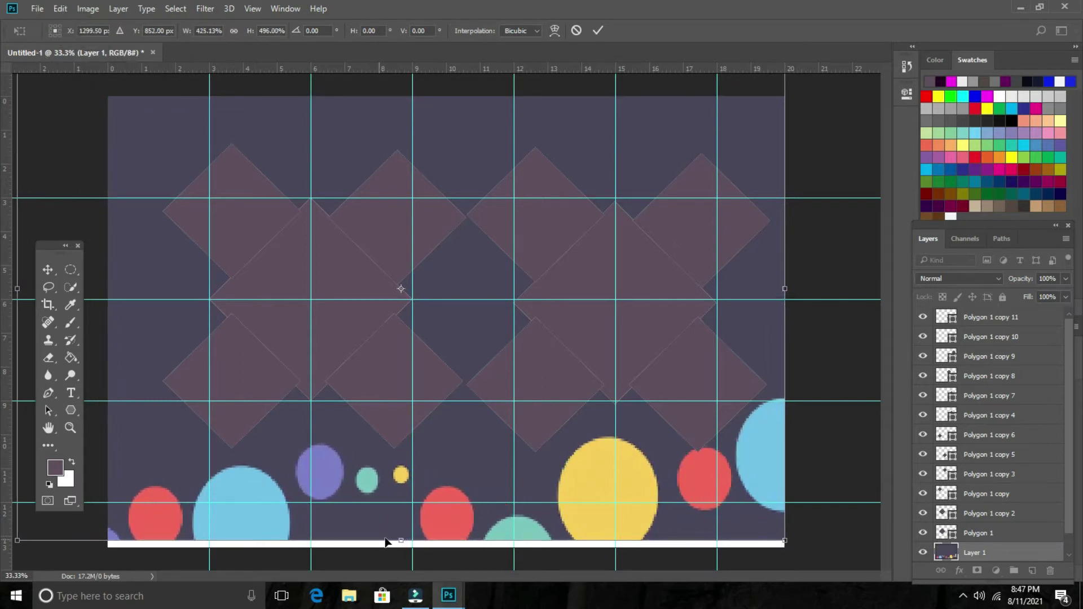
left_click_drag(401, 540, 401, 547)
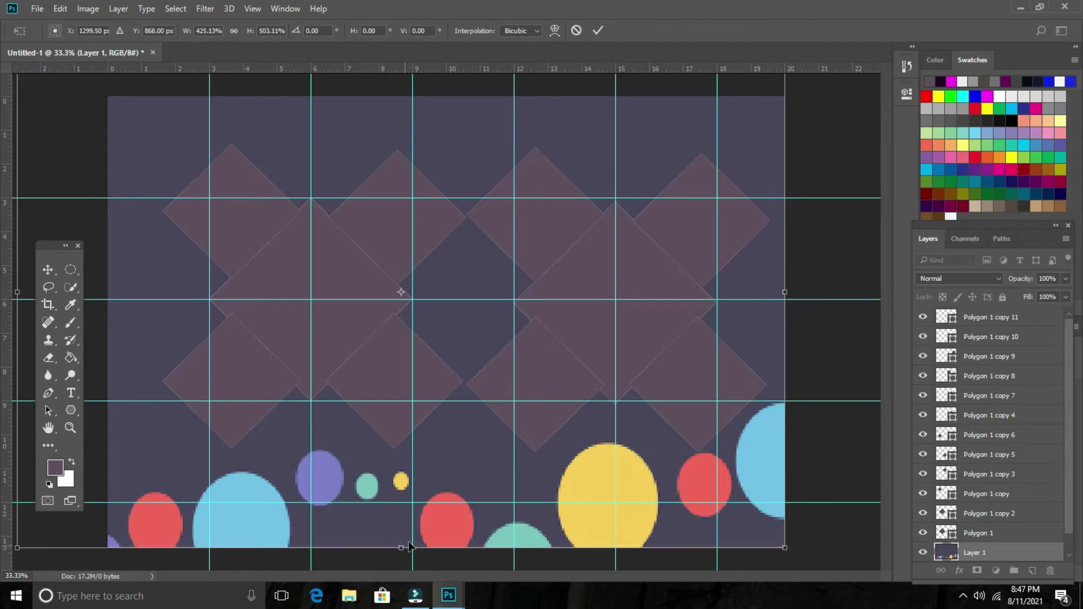
key("Return")
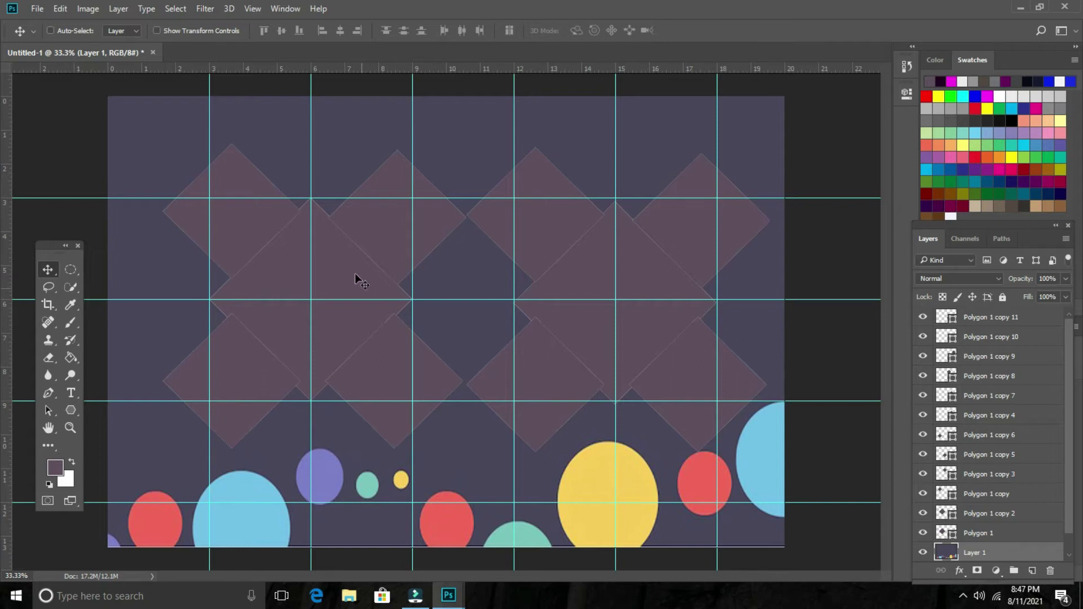
- Select the Background layer and clear all canvas guides
right_click(370, 131)
left_click(383, 133)
right_click(355, 123)
left_click(373, 141)
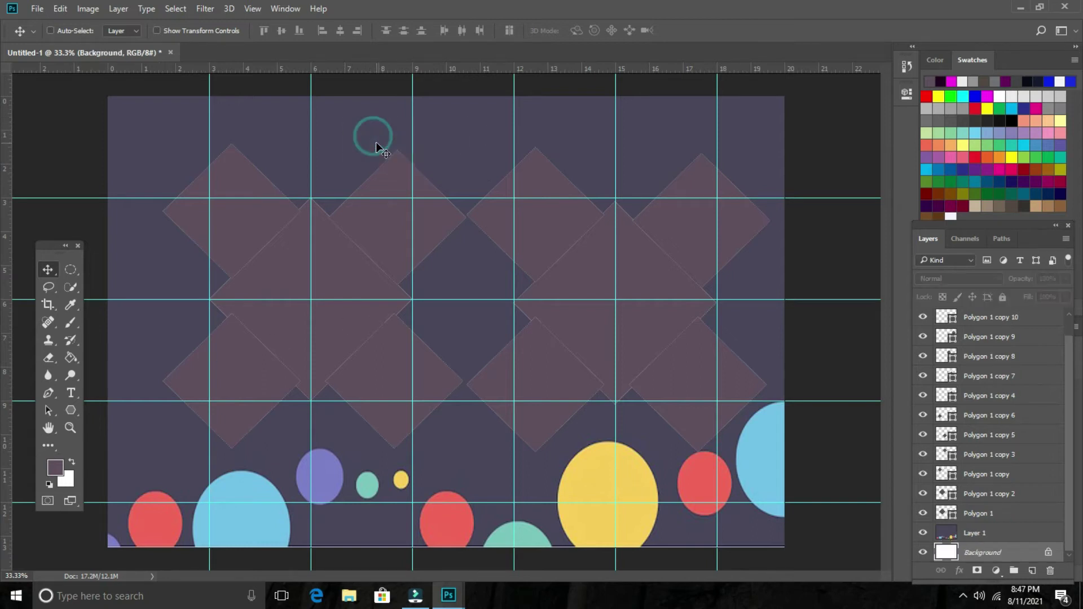
key("ctrl")
left_click(253, 9)
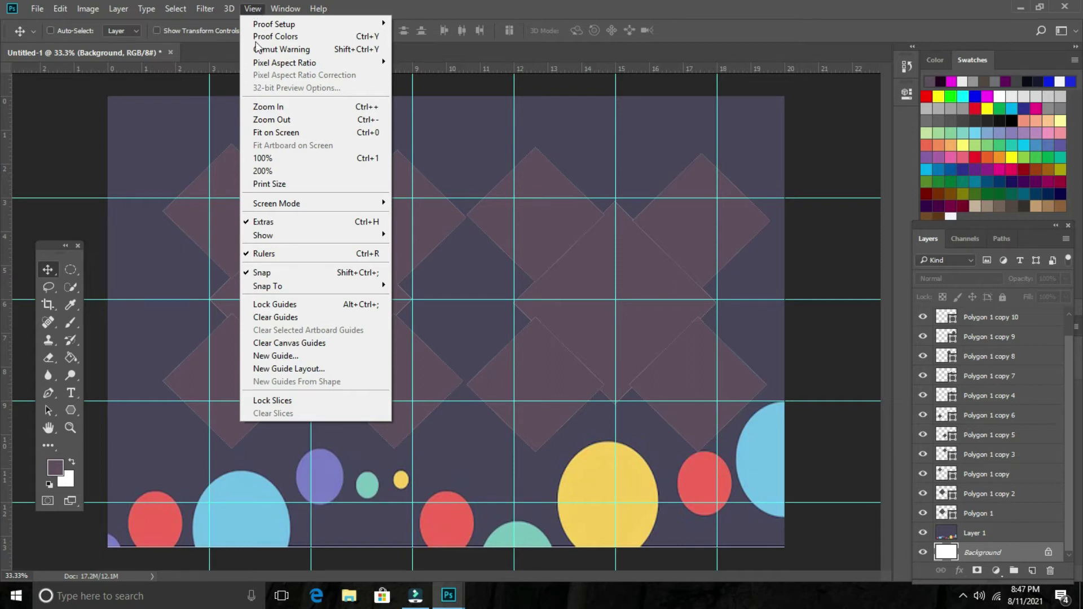
left_click(289, 343)
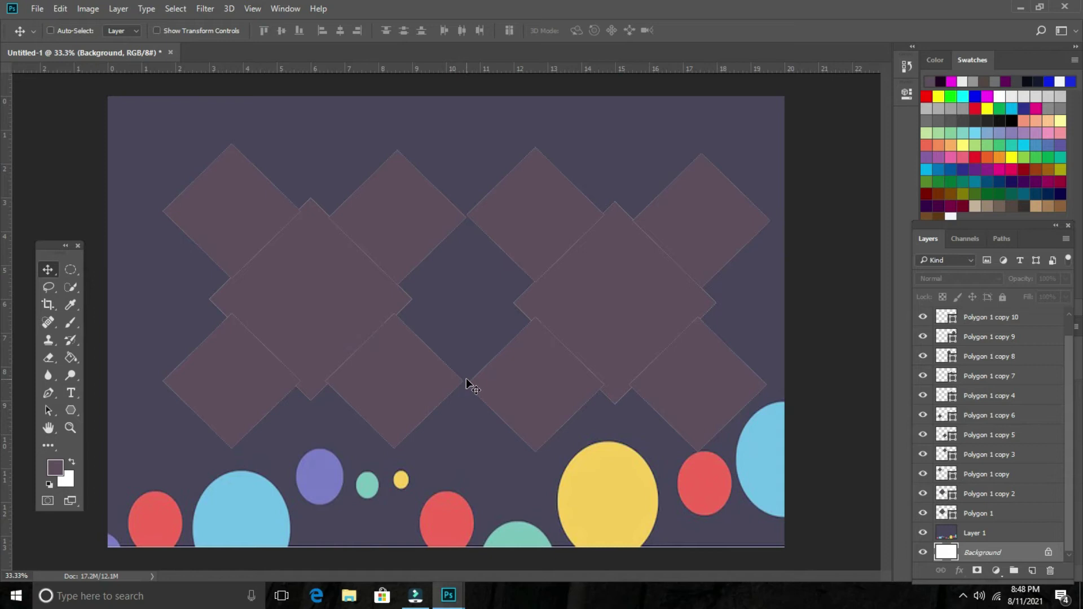
- Nudge Polygon 1 copy 11 a few pixels left and Polygon 1 copy 6 a few pixels down
right_click(543, 370)
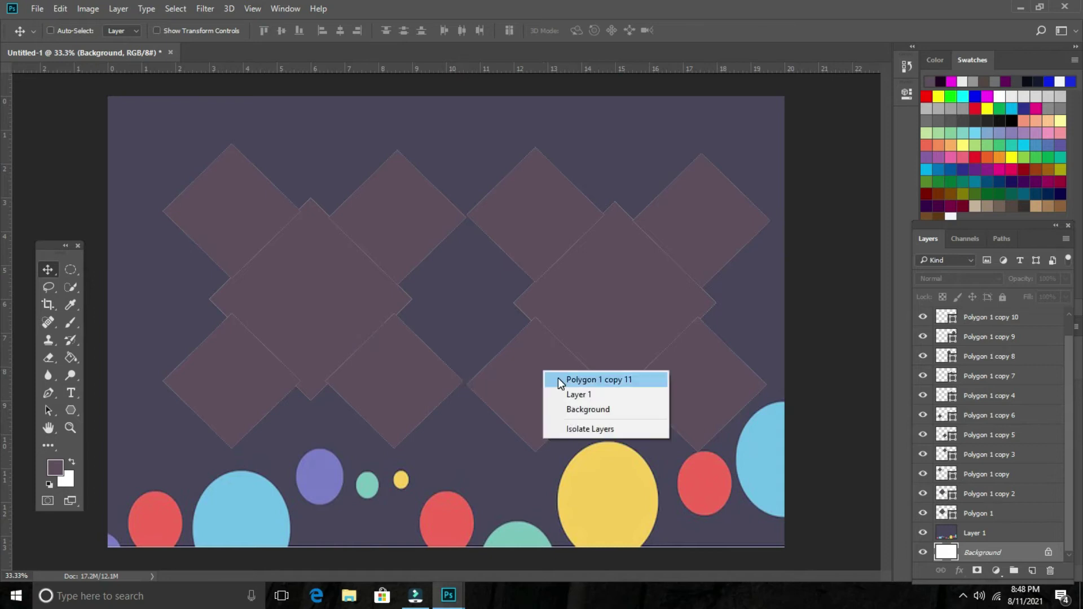
left_click(557, 378)
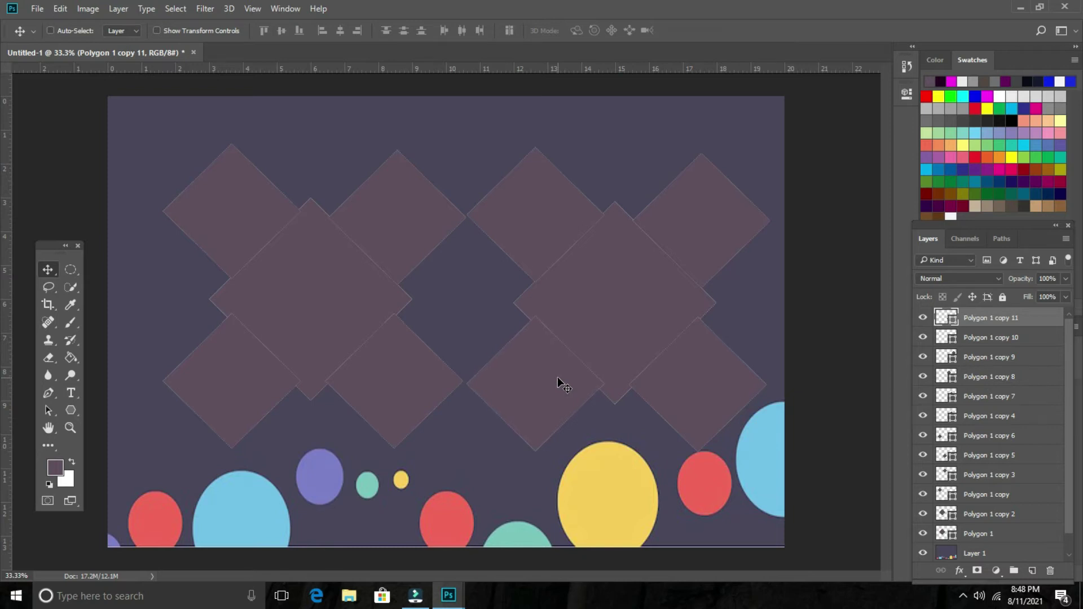
key("shift+Left")
right_click(235, 352)
left_click(263, 364)
key("shift+Down")
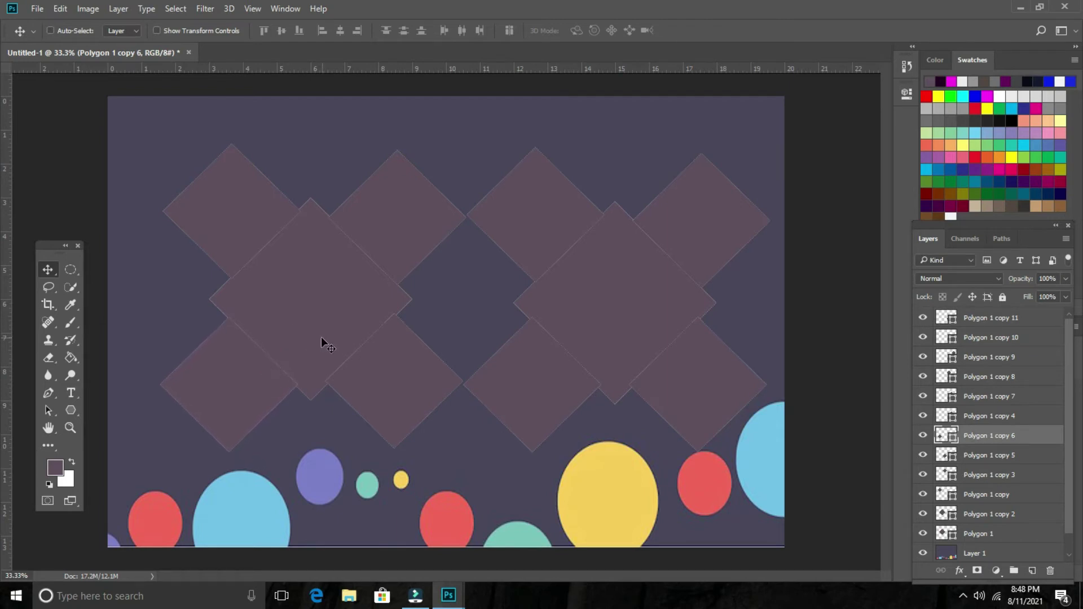
right_click(228, 200)
- In Polygon 1 copy's Blending Options, enable a white inside Stroke and set its size to 15 px
left_click(254, 208)
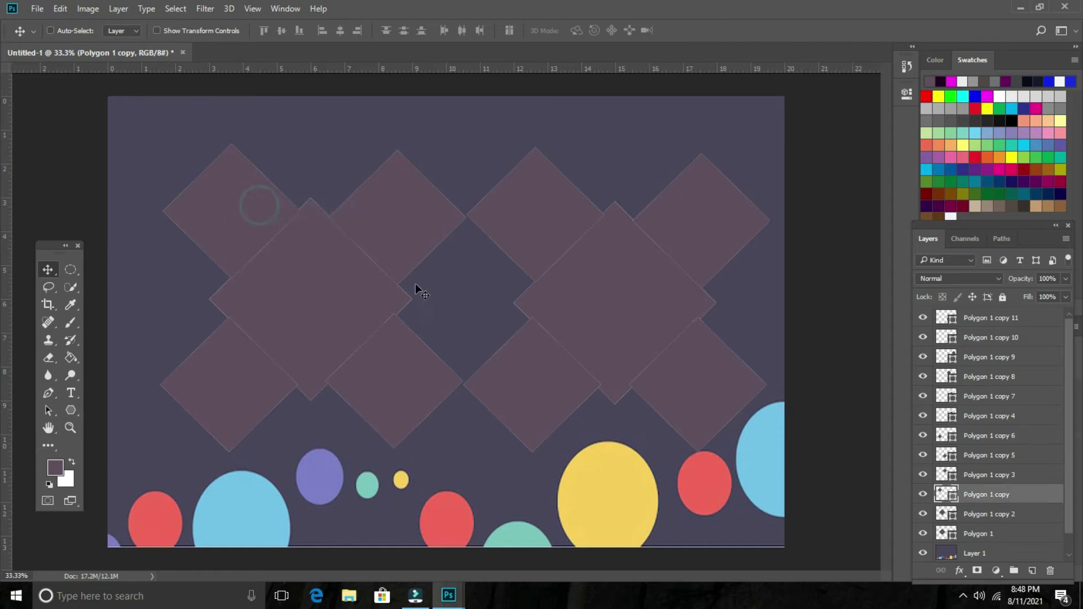
right_click(985, 492)
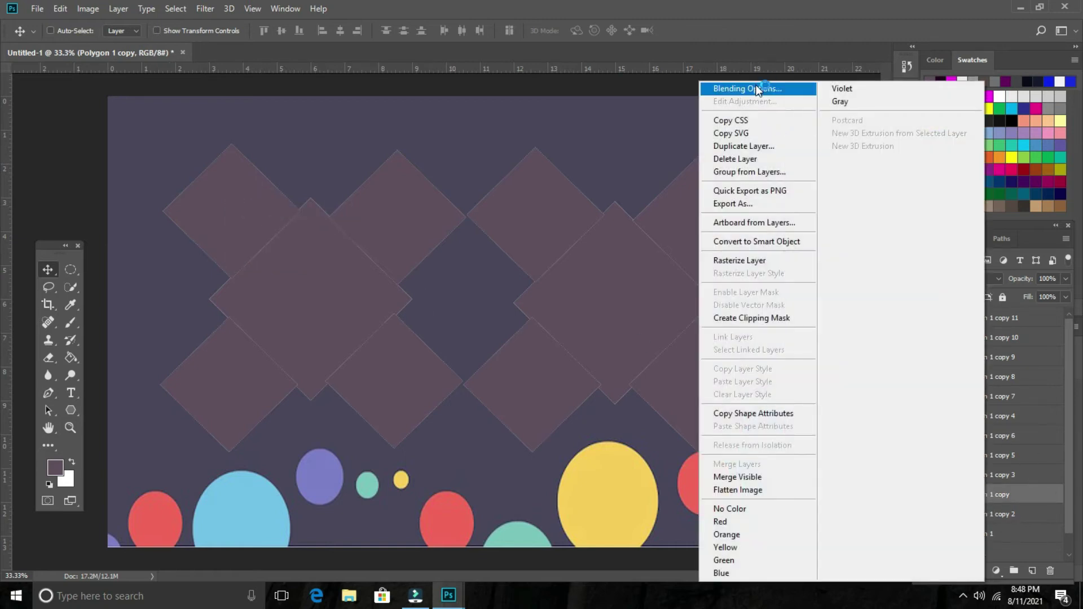
left_click(756, 85)
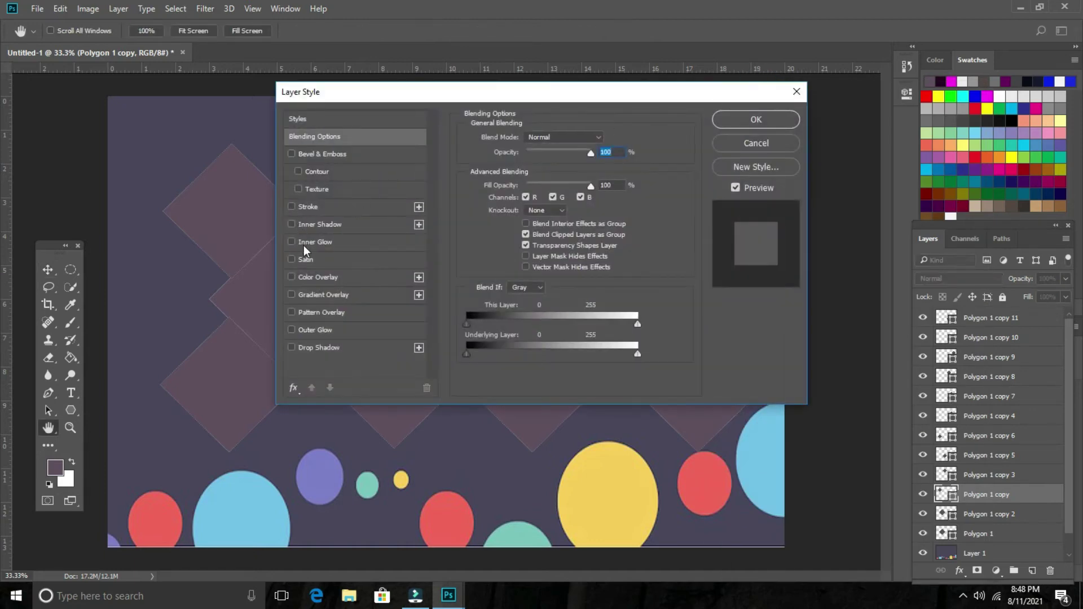
left_click(291, 207)
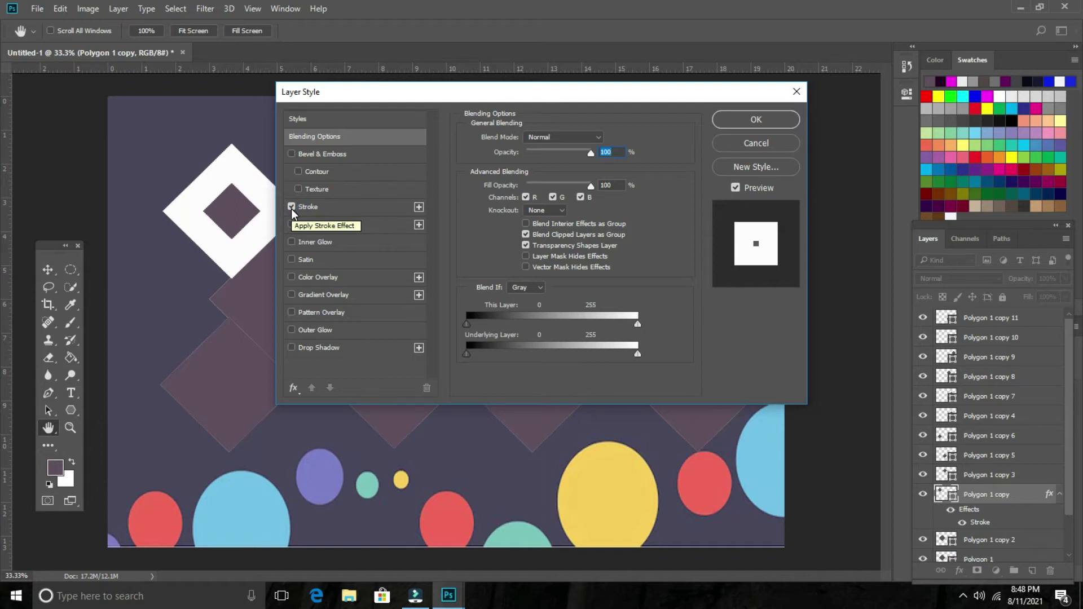
left_click(326, 207)
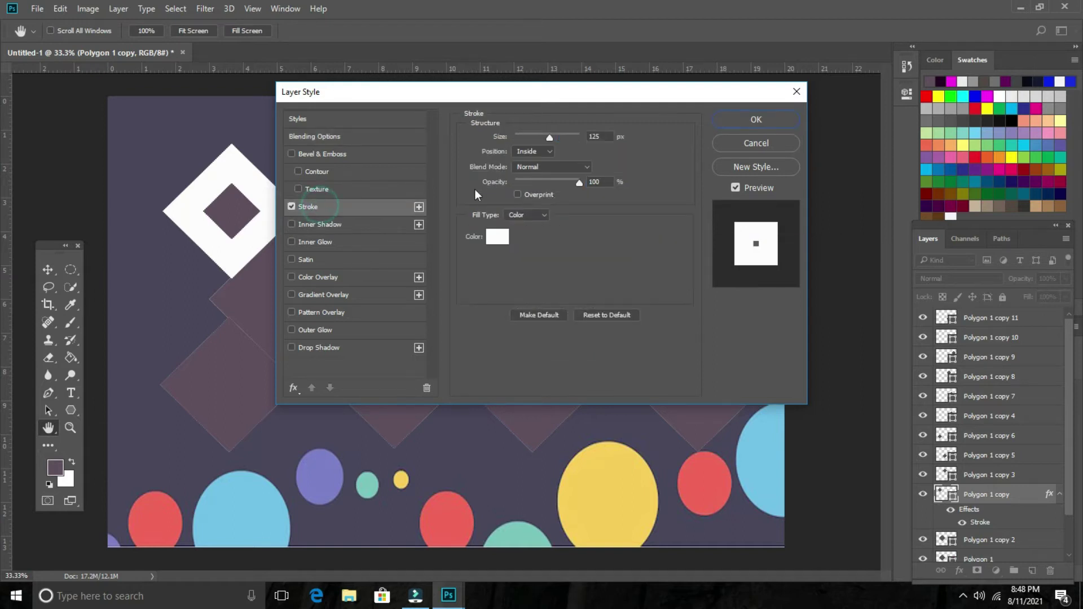
left_click_drag(549, 137, 523, 140)
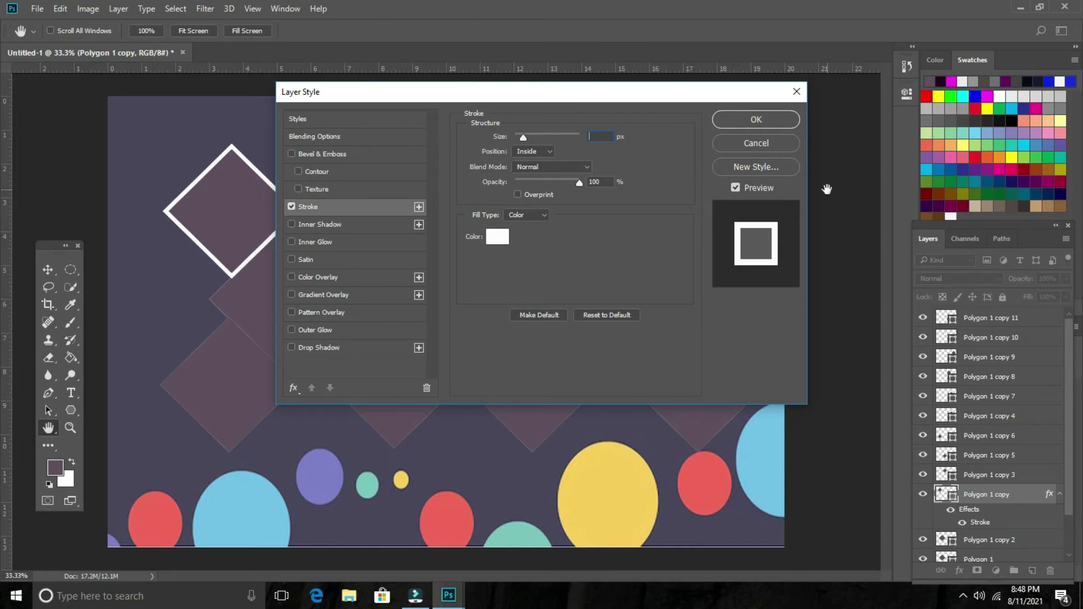
type("15")
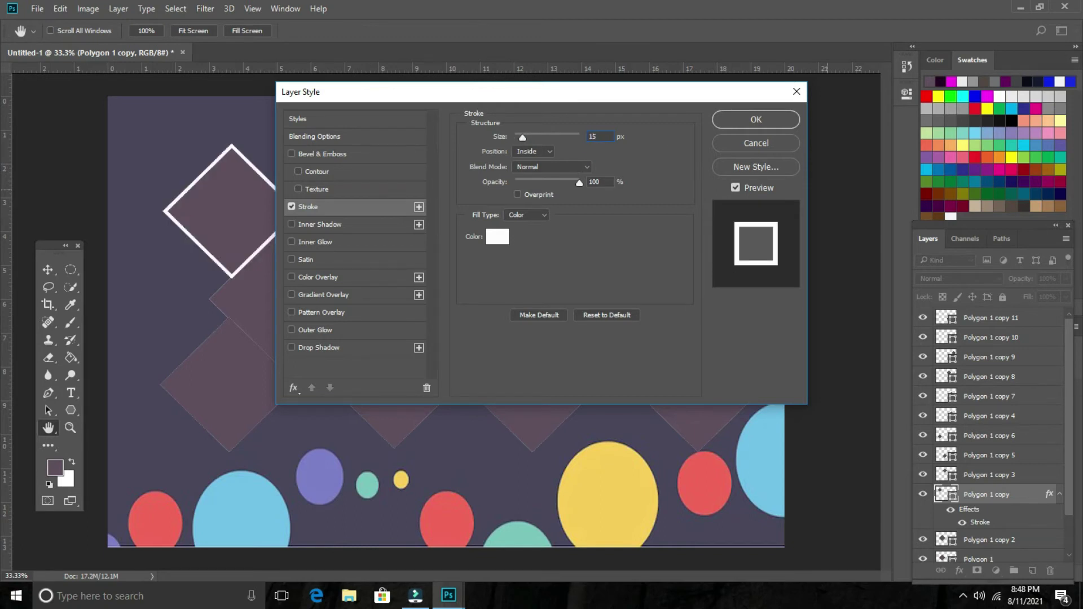
- Confirm the 15 px stroke, then add the same white stroke to Polygon 1 copy 3
left_click(747, 118)
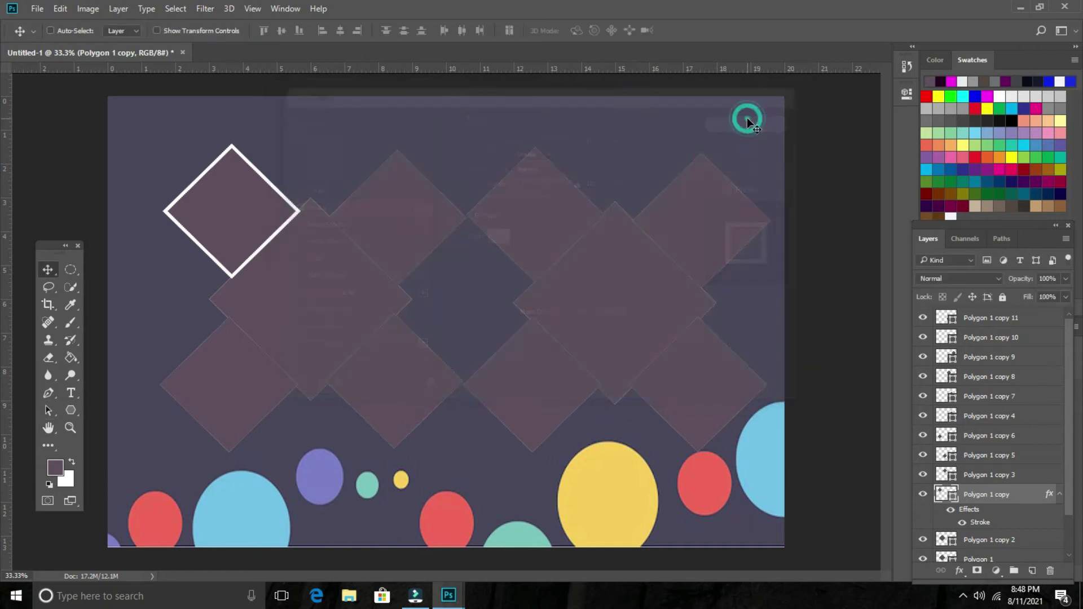
right_click(399, 202)
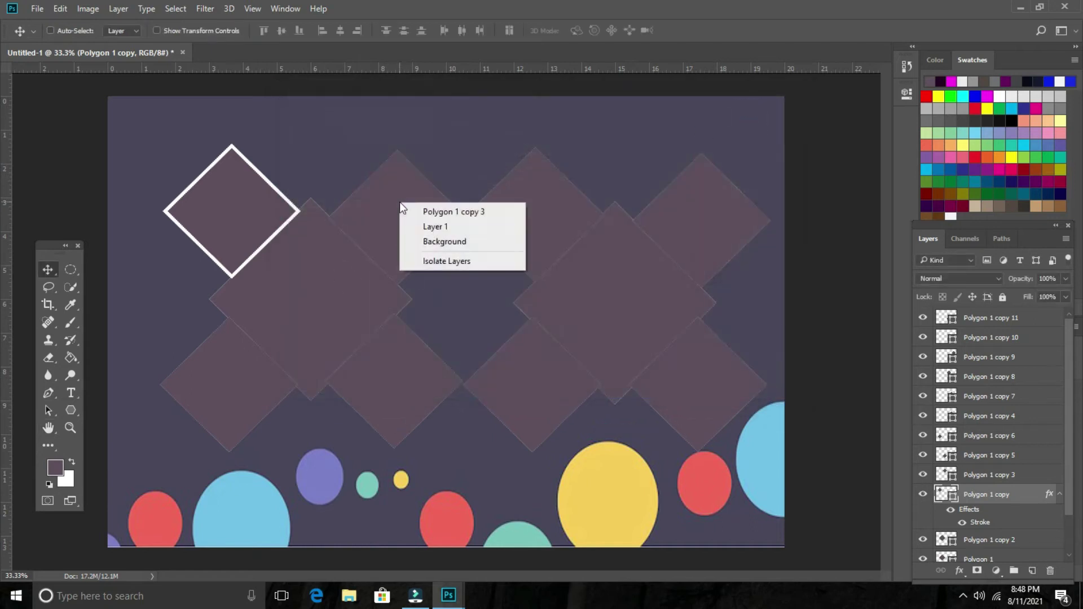
left_click(430, 209)
right_click(1001, 477)
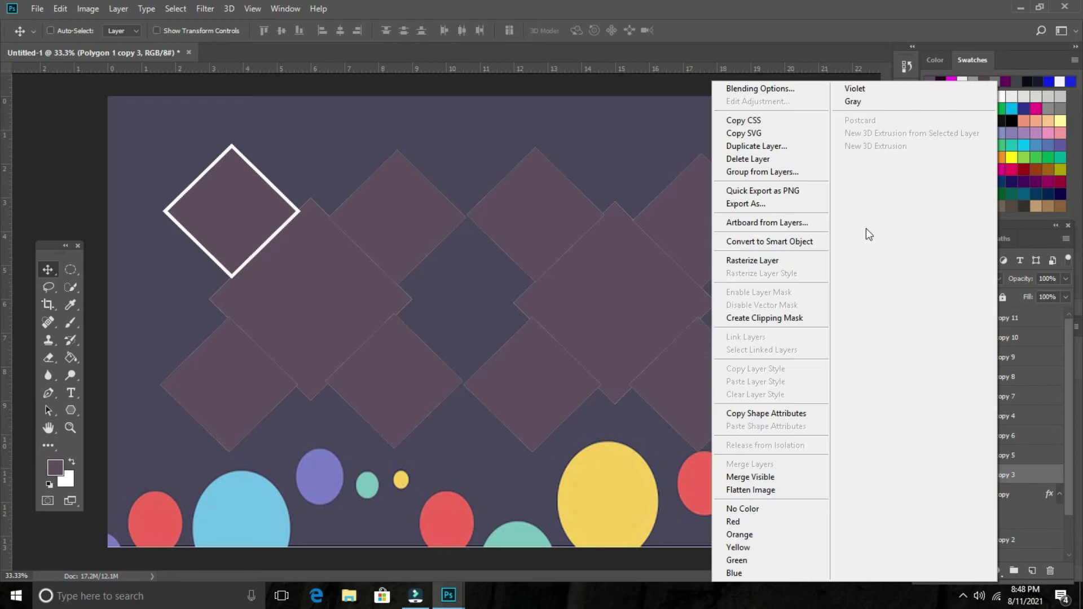
left_click(774, 88)
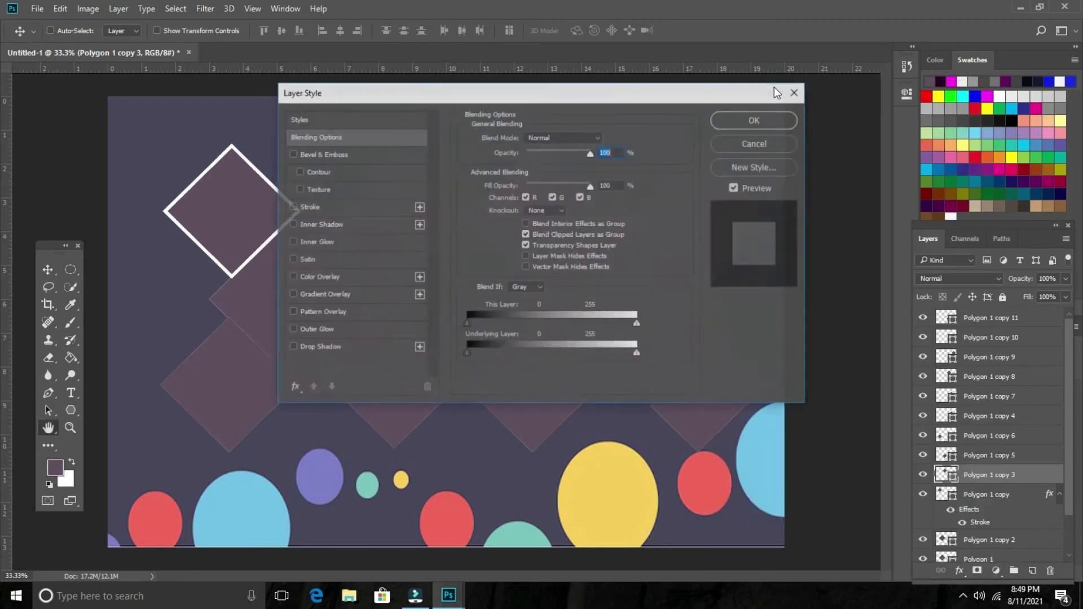
left_click(292, 206)
mouse_move(475, 92)
left_mouse_down()
mouse_move(762, 116)
mouse_move(662, 118)
left_mouse_up()
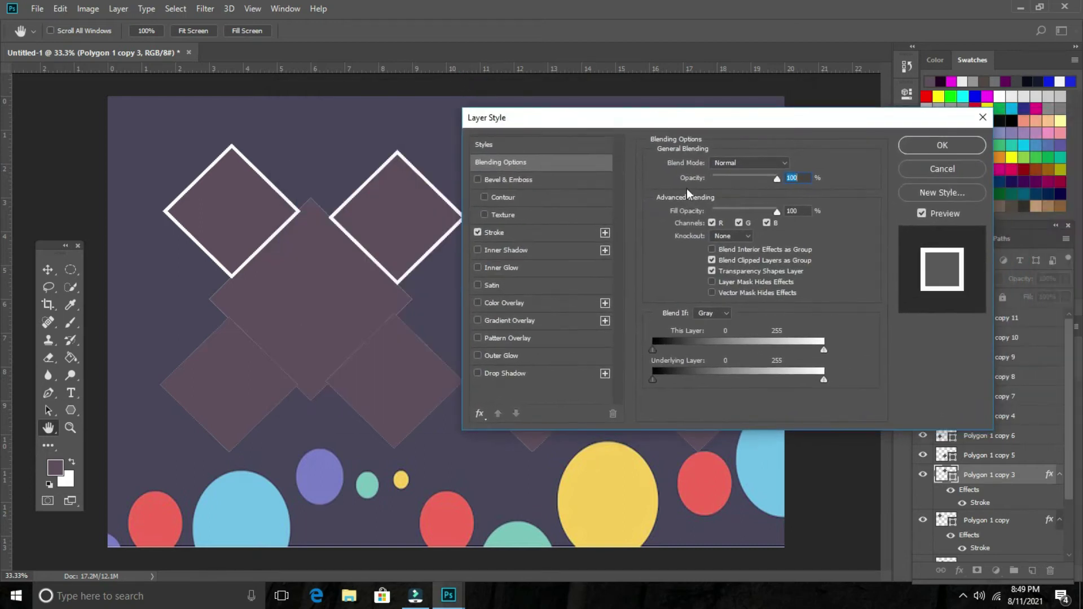
left_click(941, 145)
- Add the white stroke to the bottom-left diamond, Polygon 1 copy 6
right_click(207, 373)
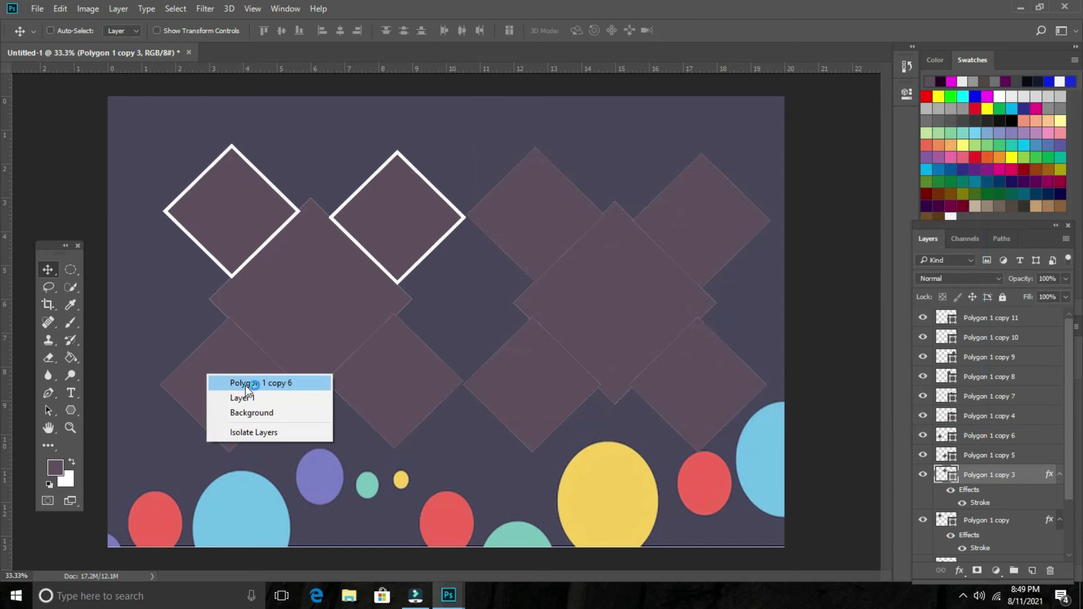
left_click(247, 381)
right_click(989, 431)
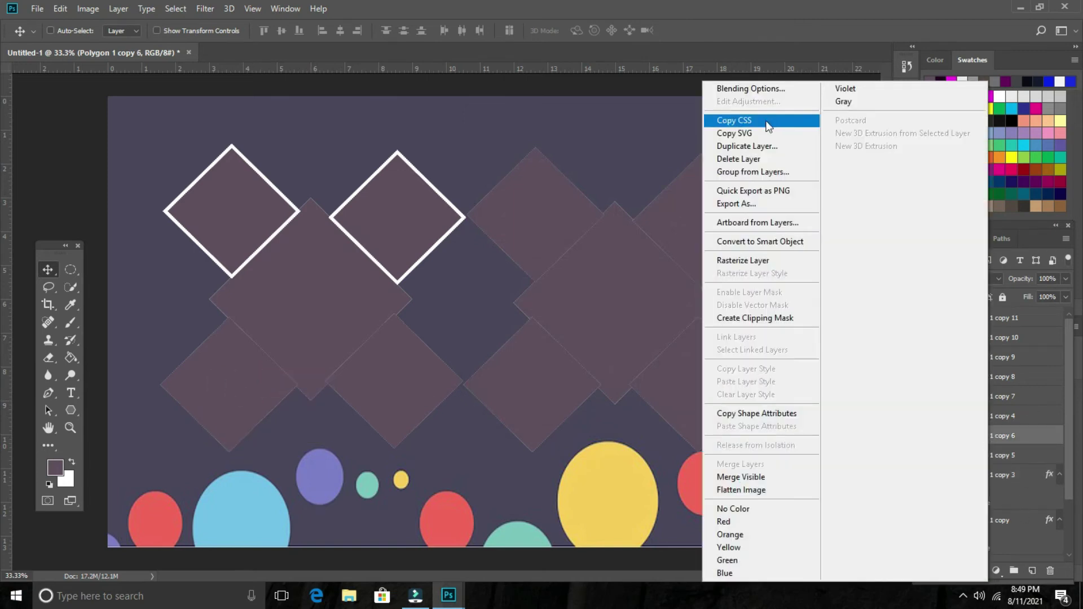
left_click(755, 90)
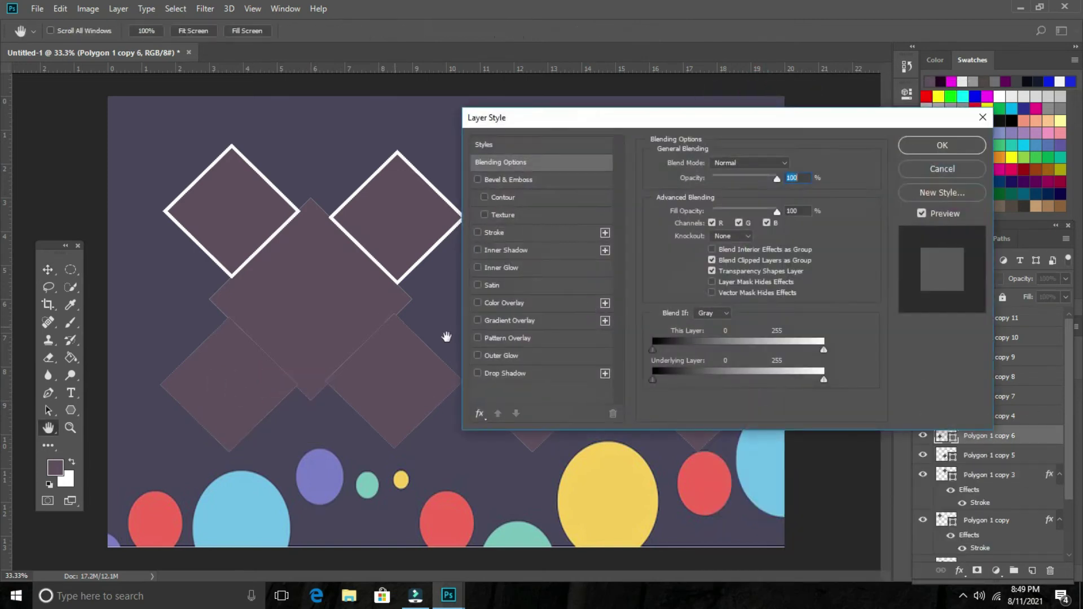
left_click(481, 230)
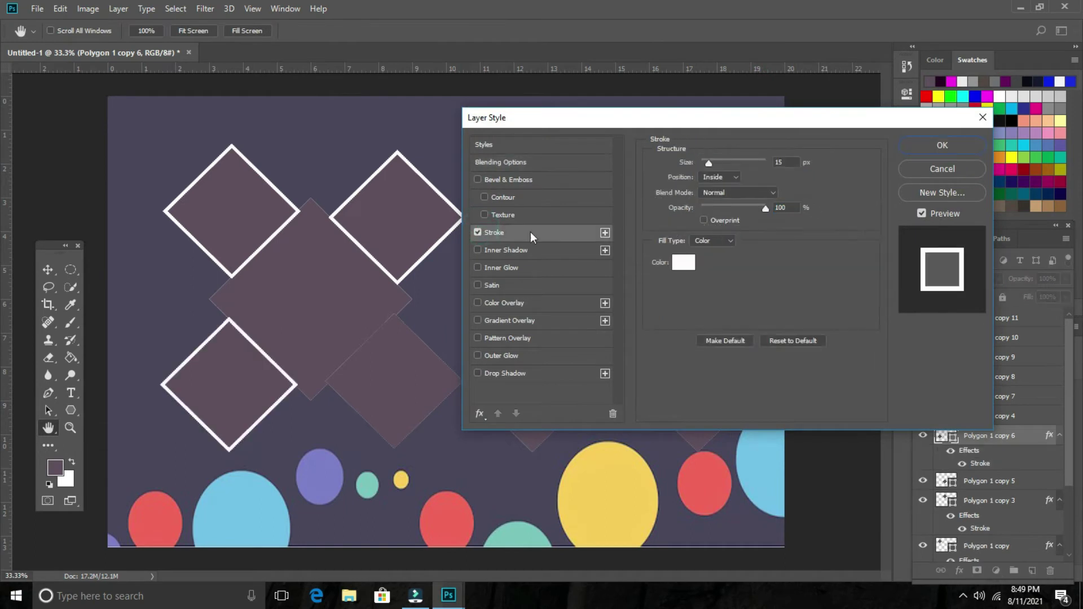
left_click(941, 147)
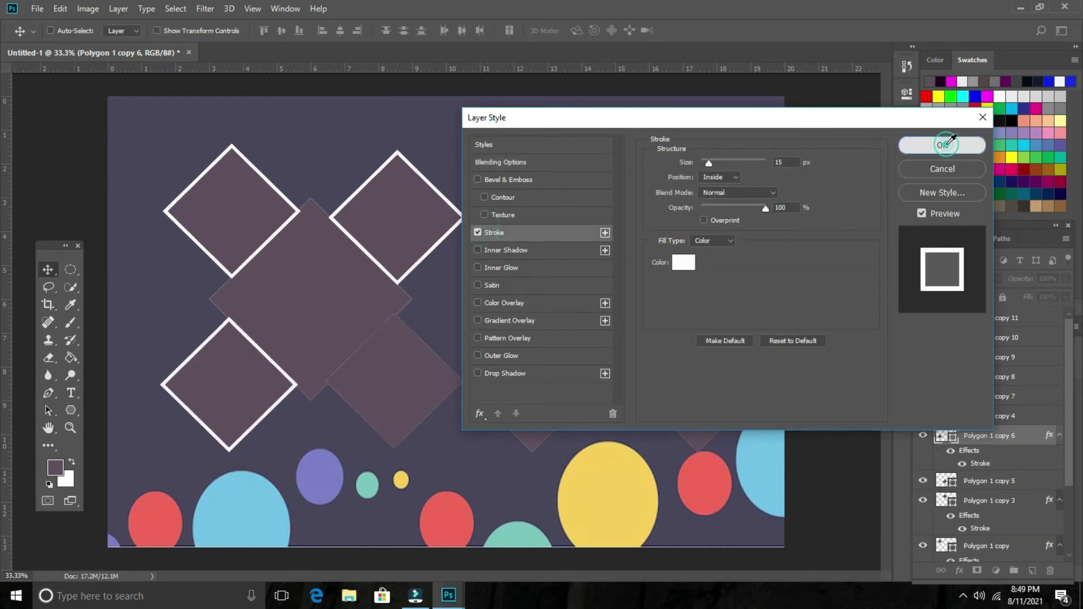
- Add the white stroke to the bottom-right diamond, Polygon 1 copy 5
right_click(395, 370)
left_click(412, 380)
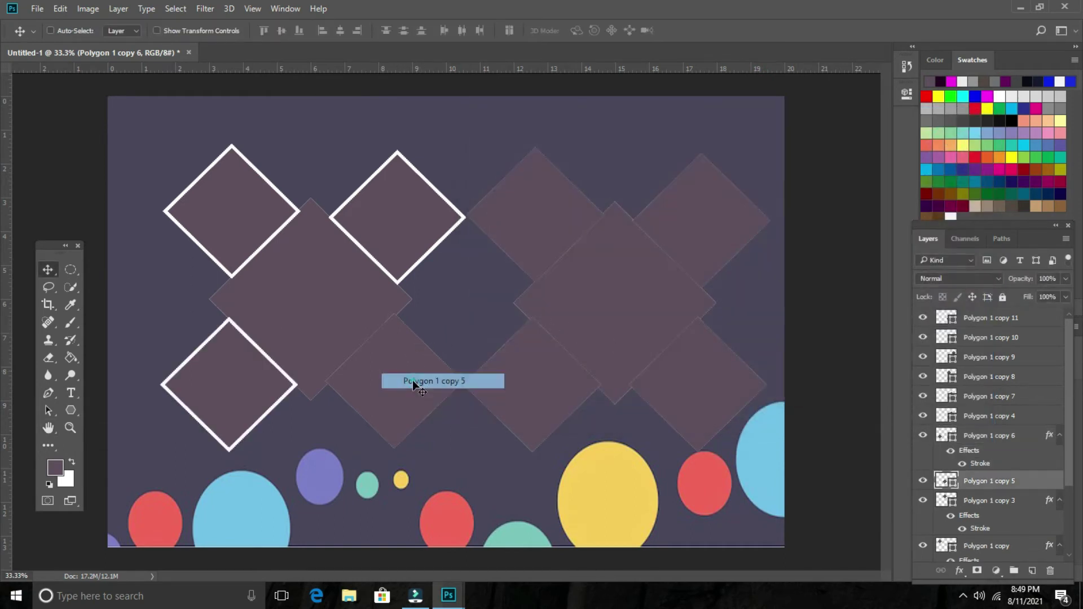
right_click(976, 482)
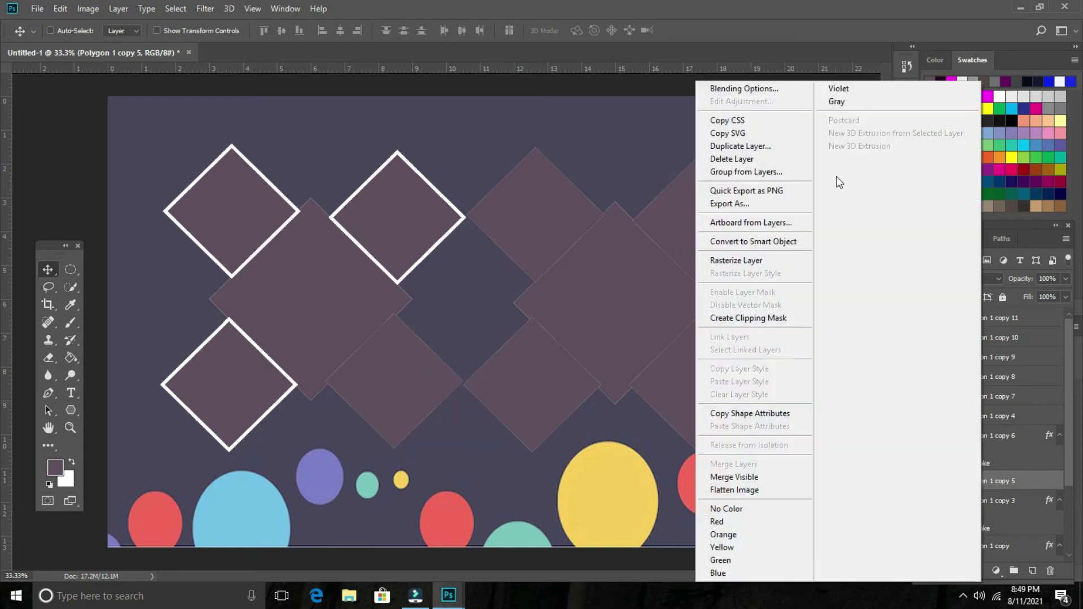
left_click(766, 90)
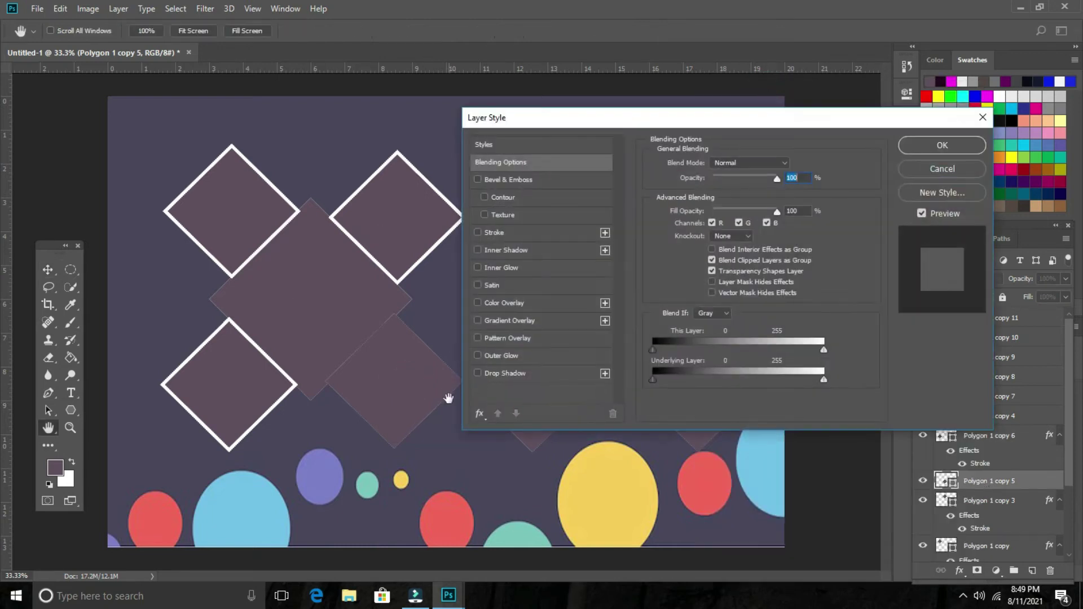
left_click(478, 233)
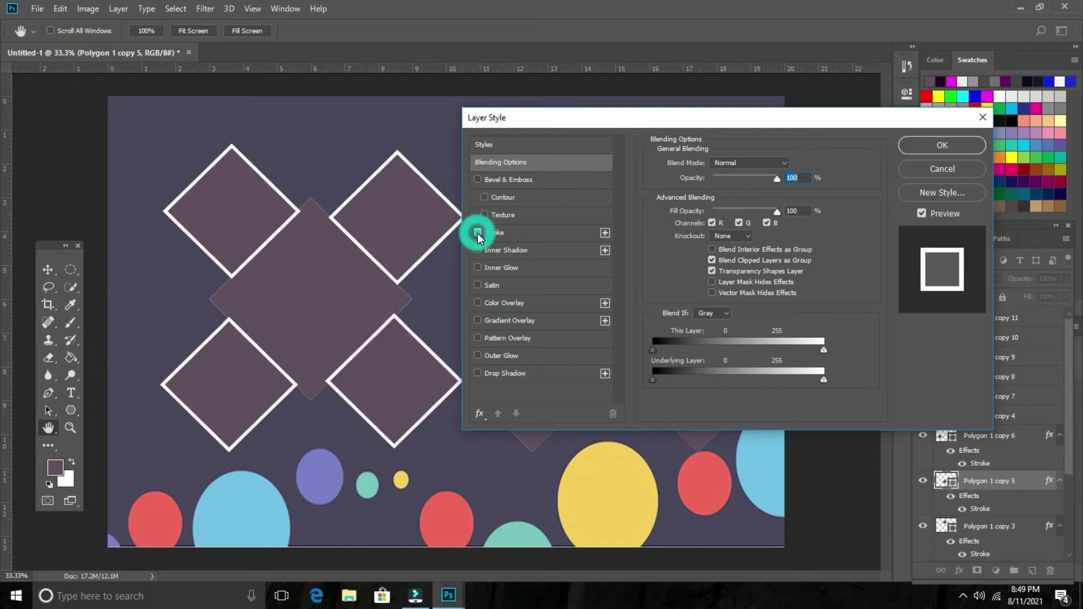
left_click(941, 146)
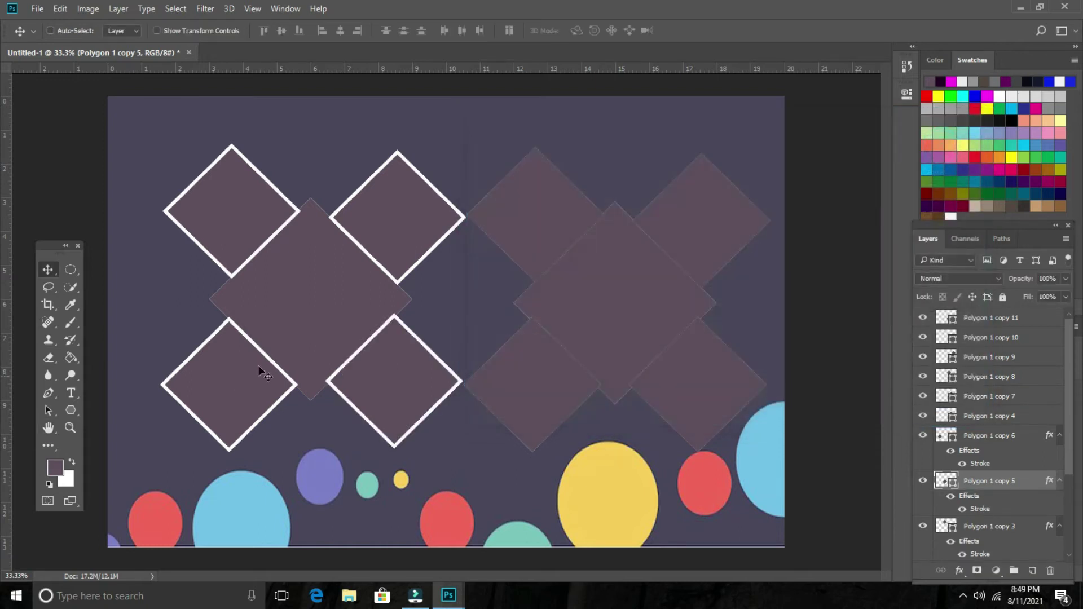
- Add the white stroke to the large central diamond, Polygon 1 copy 2
right_click(292, 291)
left_click(327, 298)
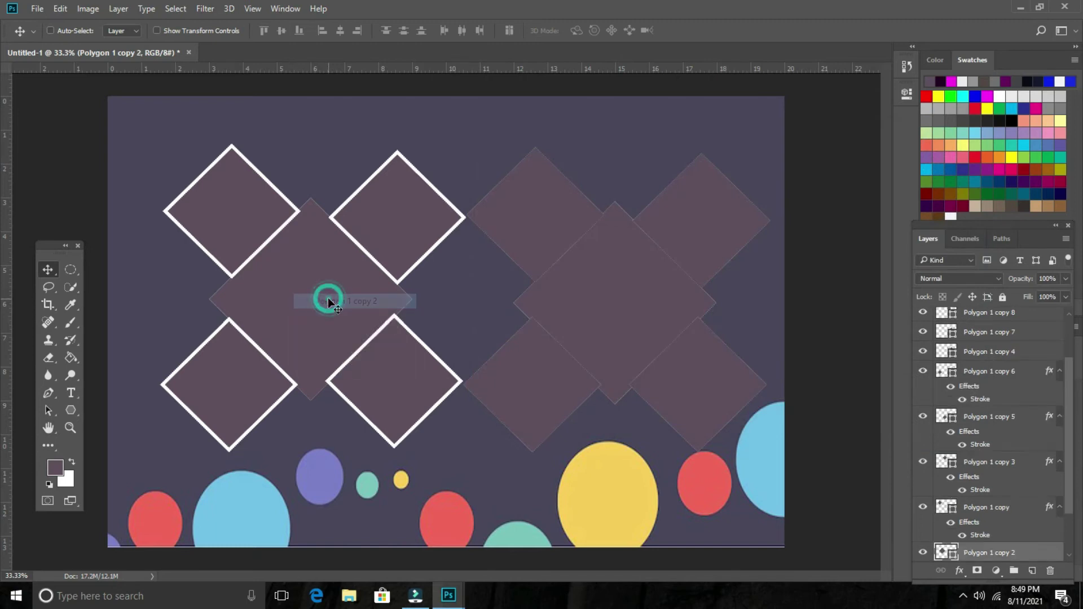
right_click(977, 554)
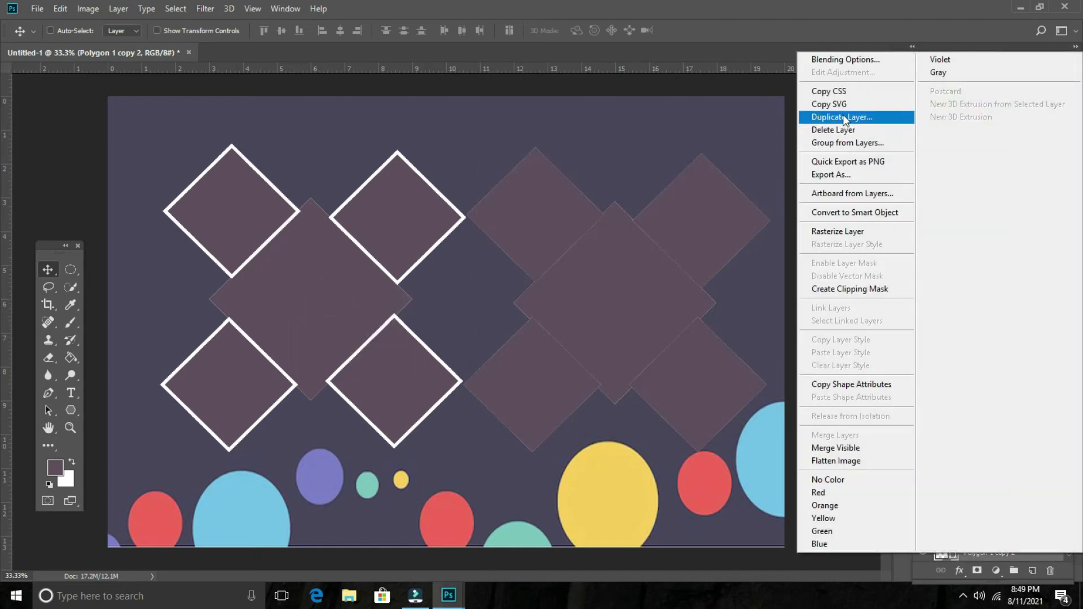
left_click(838, 60)
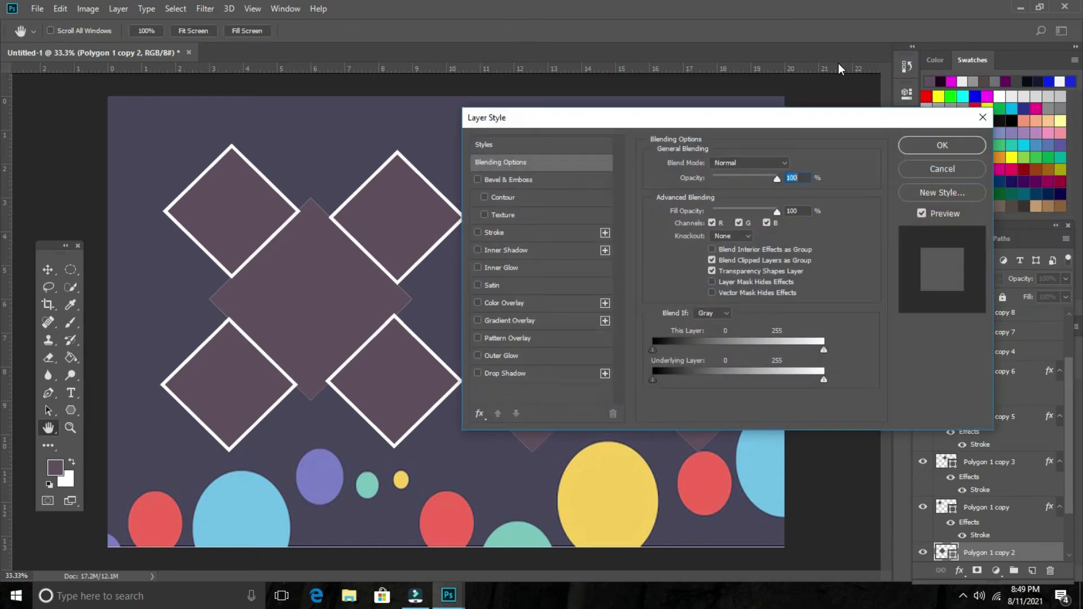
left_click(478, 232)
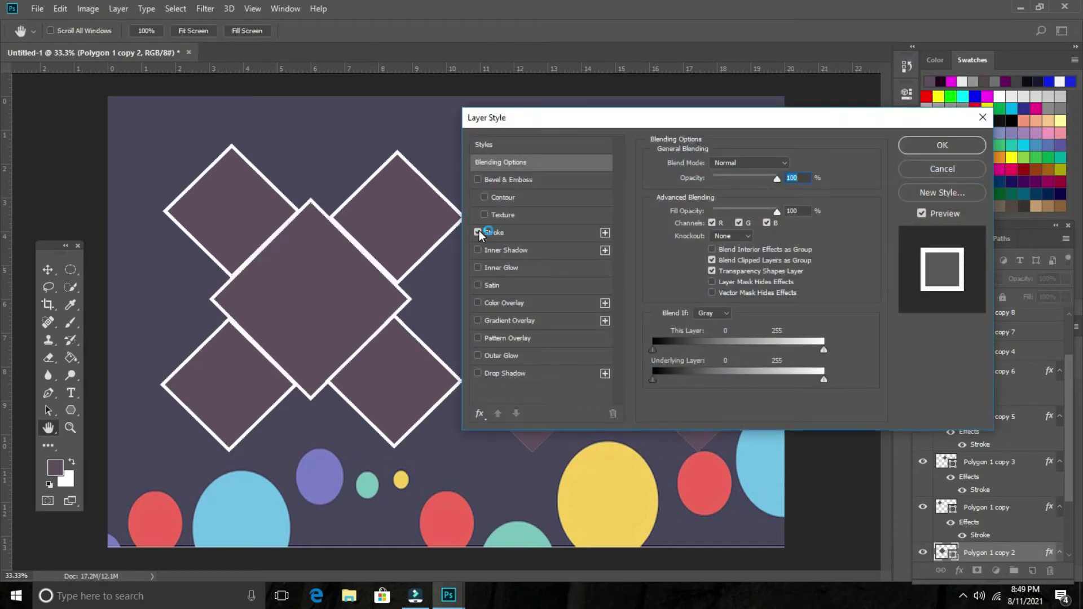
left_click(941, 145)
key("v")
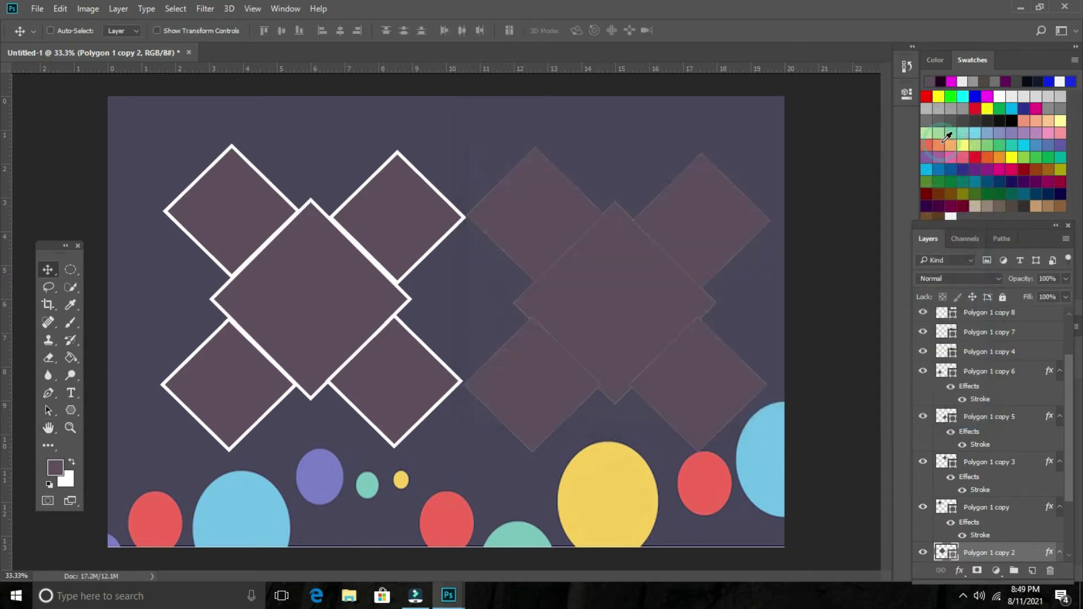
- Add the white stroke to the right cross's Polygon 1 copy 8 diamond
right_click(518, 224)
left_click(536, 226)
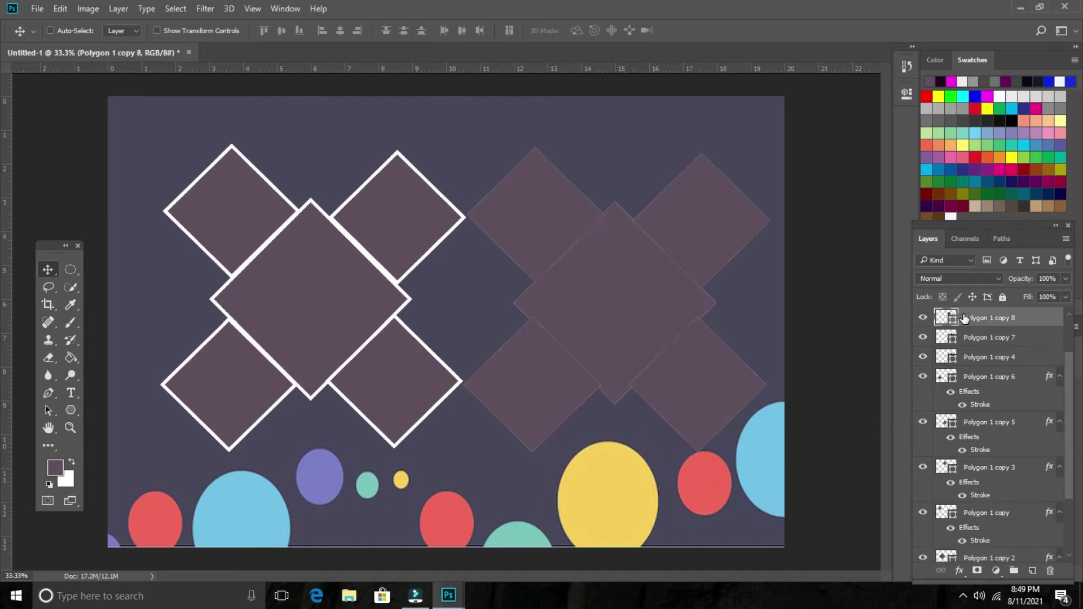
right_click(965, 319)
left_click(729, 91)
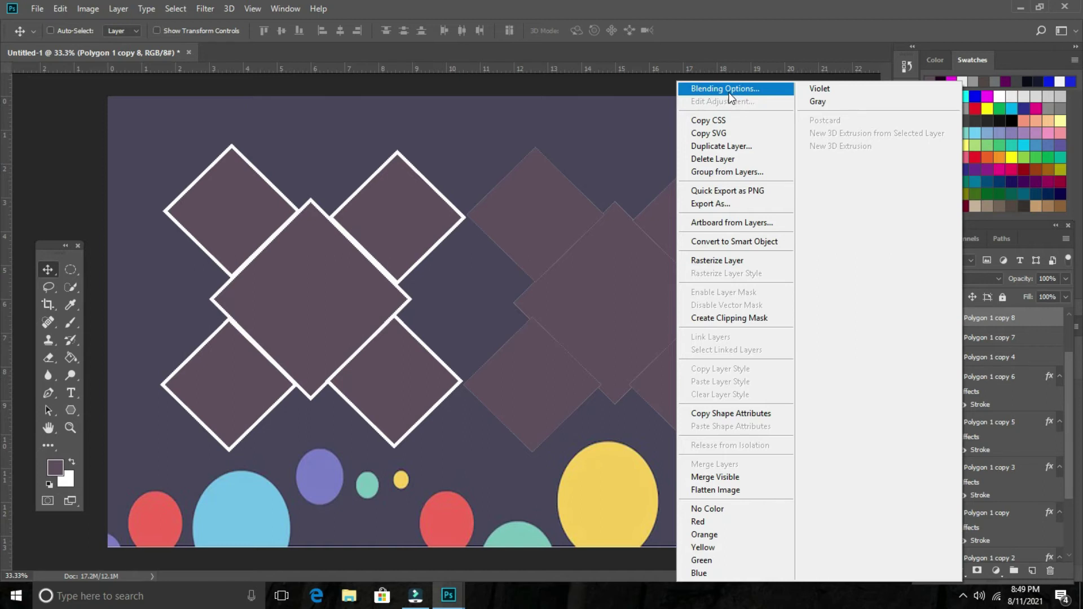
left_click(729, 94)
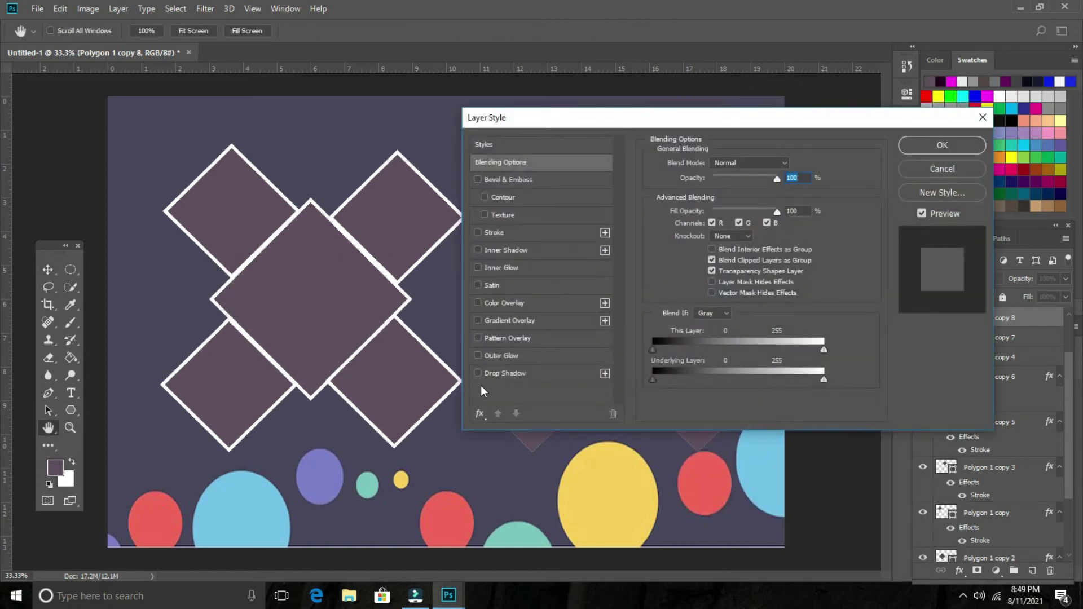
left_click(478, 232)
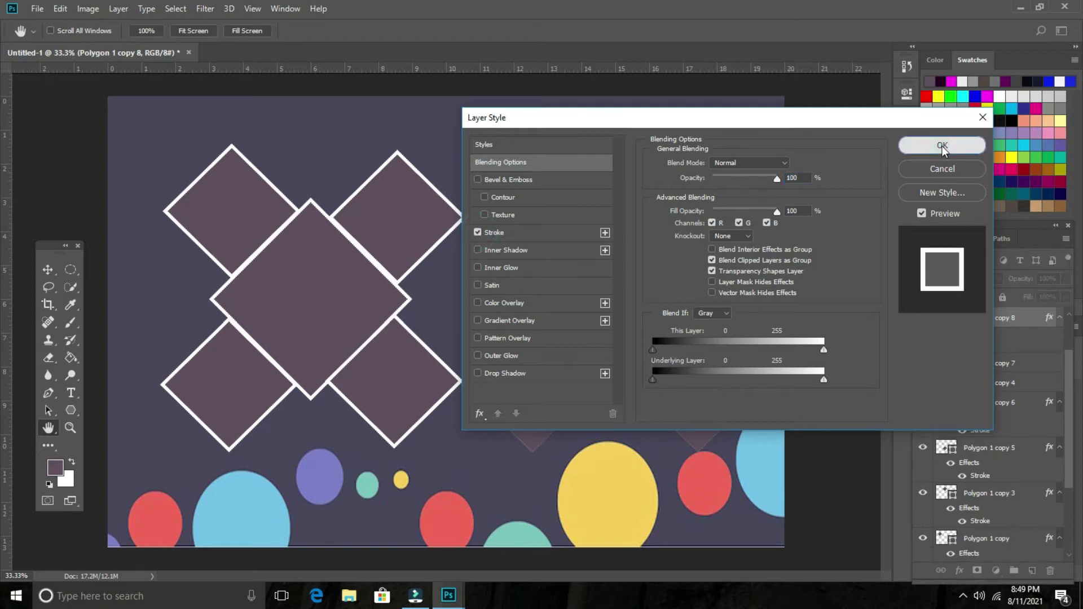
left_click(941, 145)
- Add the white stroke to Polygon 1 copy 9
right_click(679, 222)
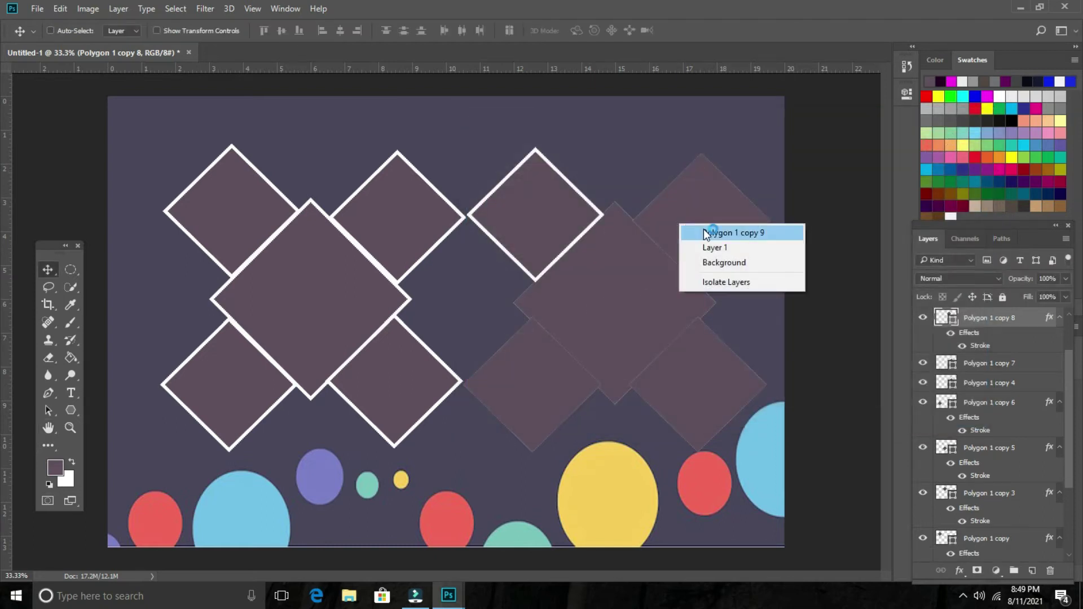
left_click(699, 229)
right_click(978, 317)
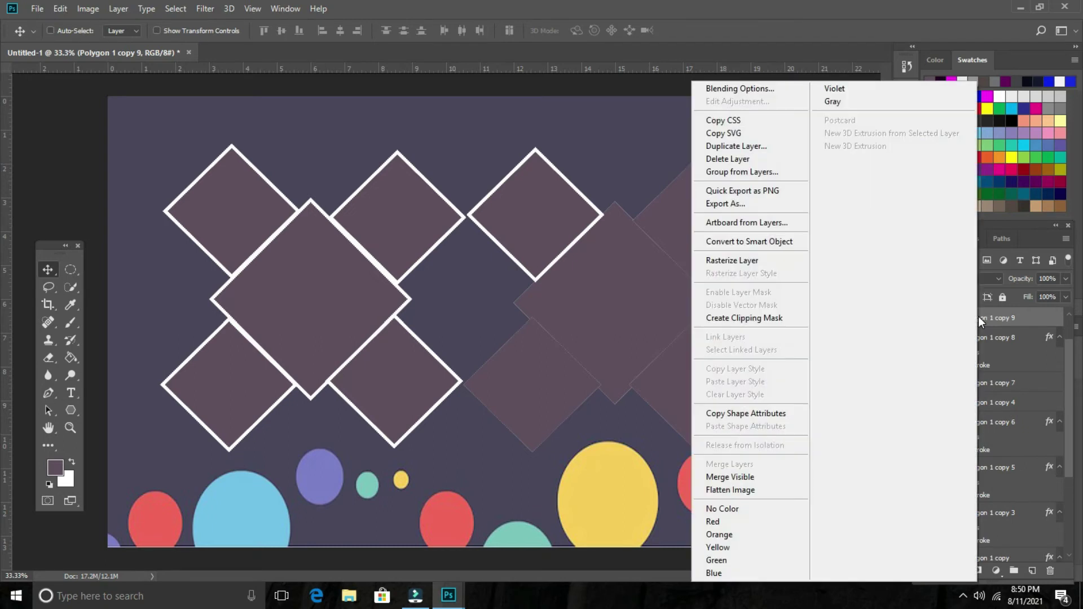
left_click(762, 90)
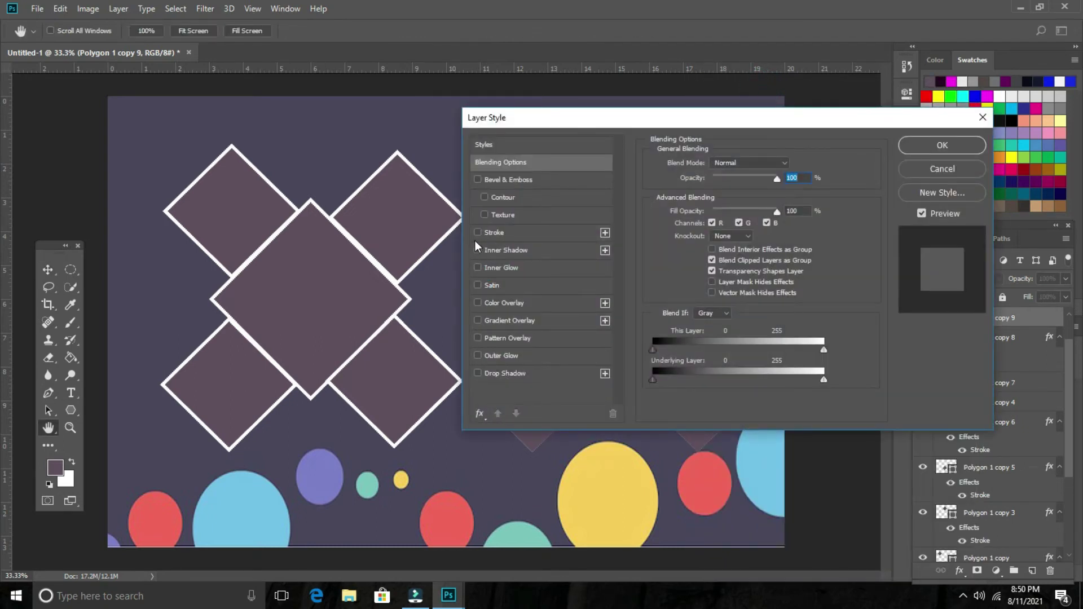
left_click(477, 233)
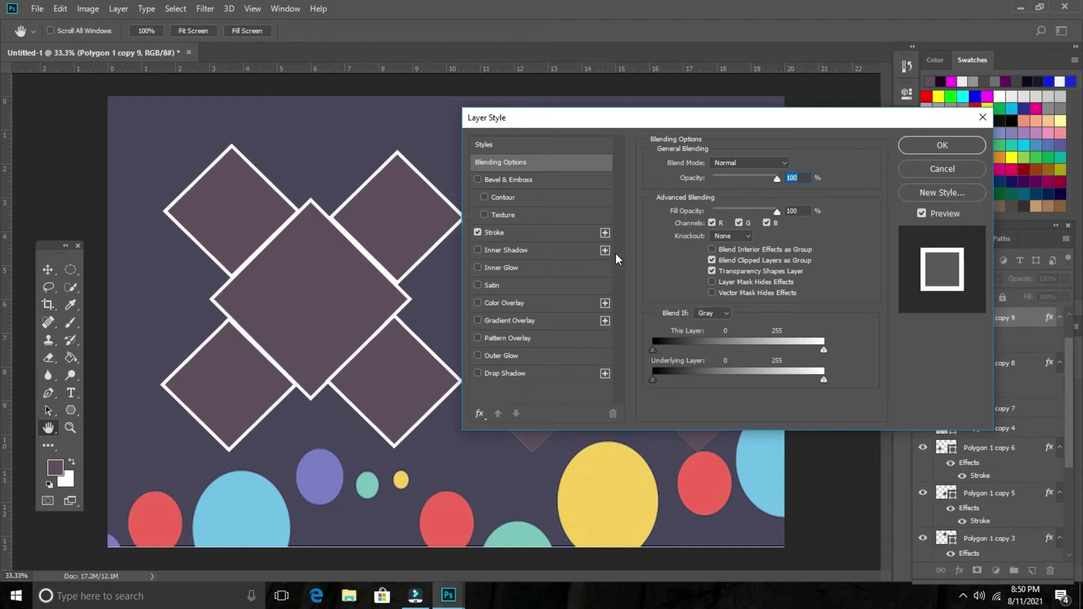
left_click(941, 145)
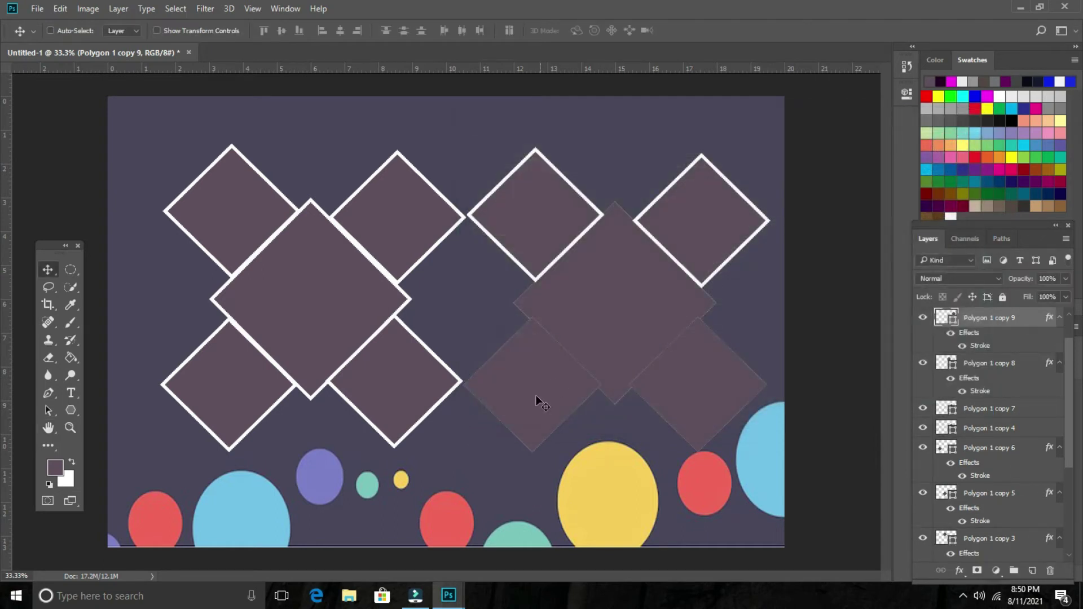
- Apply the white stroke to the lower diamond, Polygon 1 copy 11
right_click(523, 373)
left_click(556, 379)
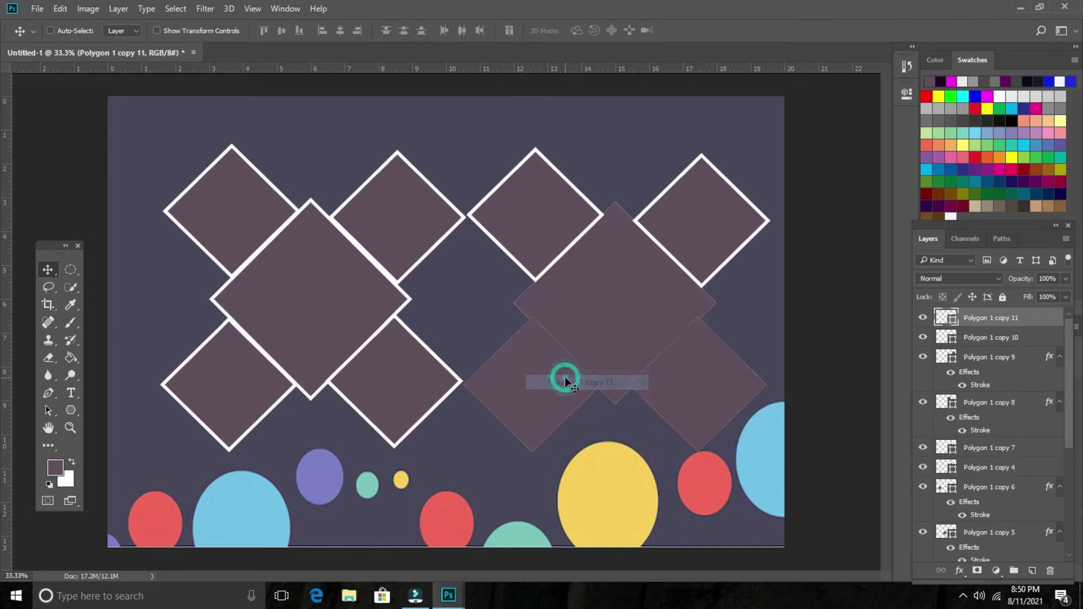
right_click(1000, 317)
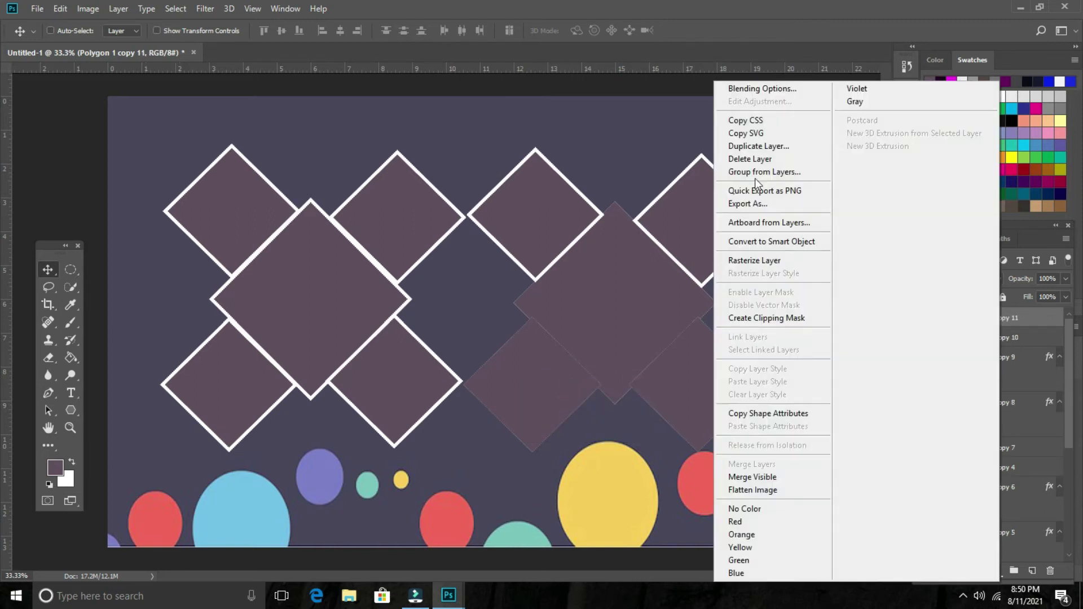
left_click(743, 89)
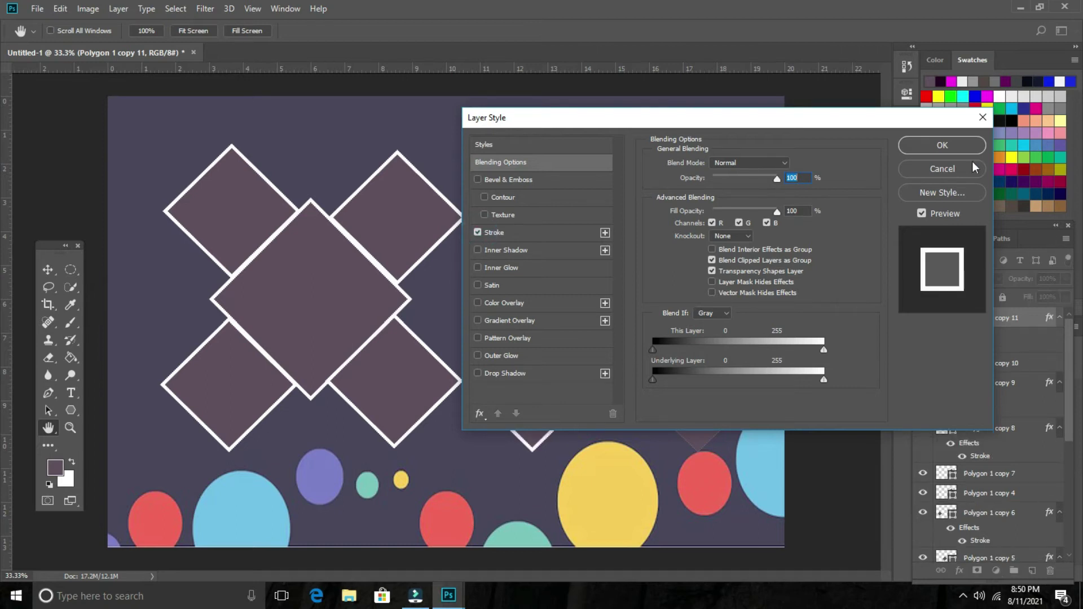
left_click(942, 145)
- Add the white stroke to the lower-right diamond, Polygon 1 copy 10
right_click(677, 380)
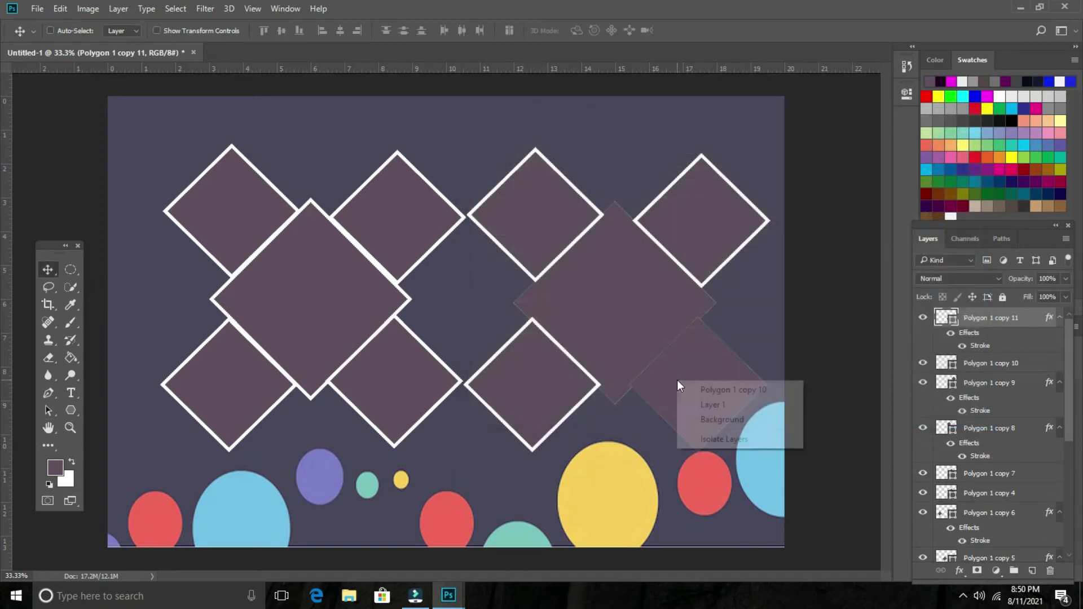
left_click(698, 389)
right_click(979, 369)
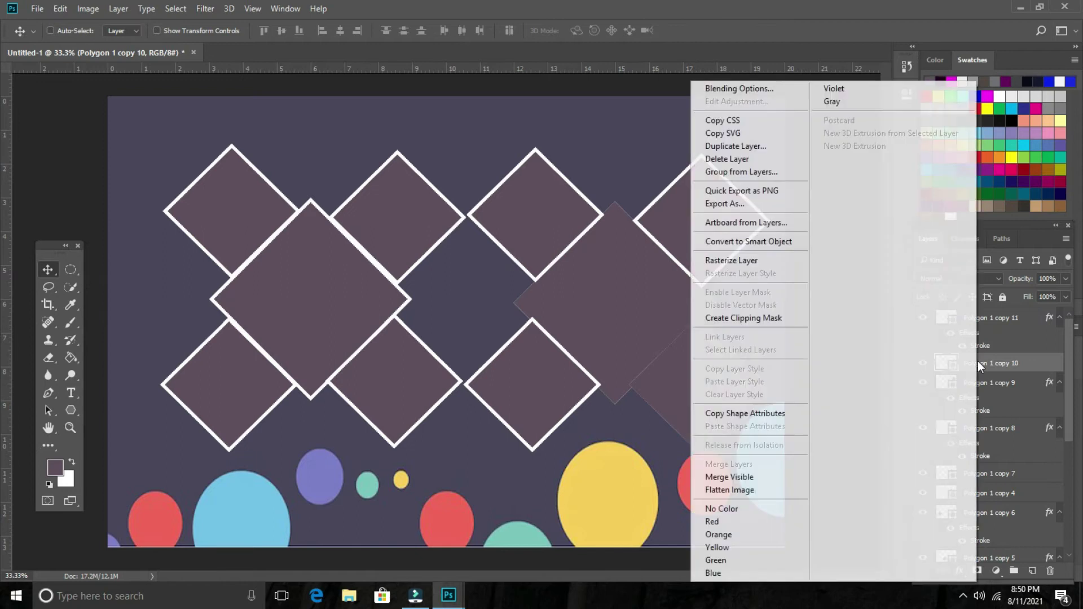
left_click(740, 88)
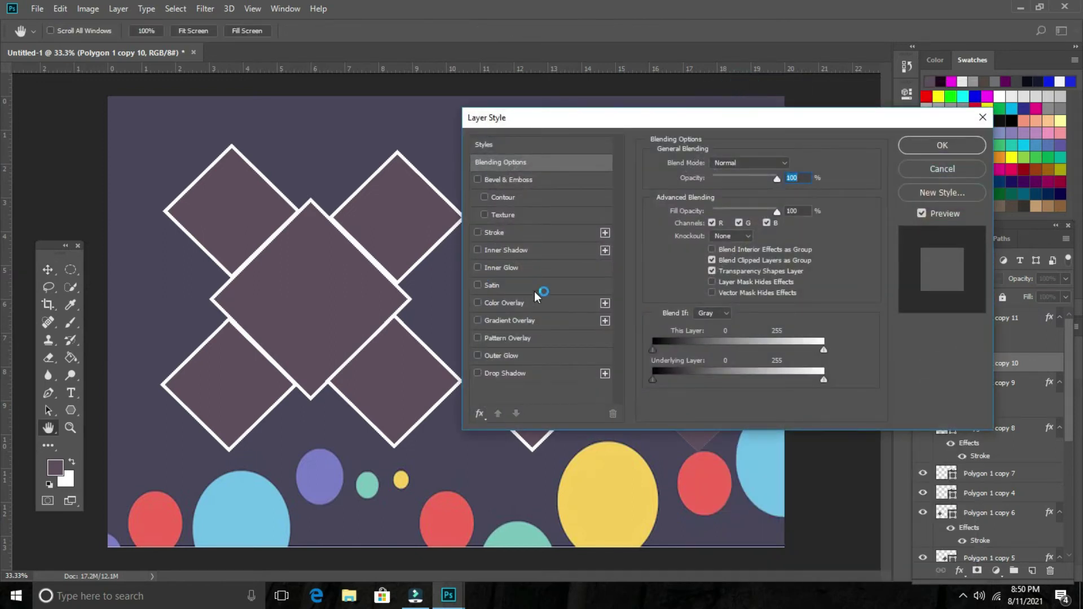
left_click(479, 232)
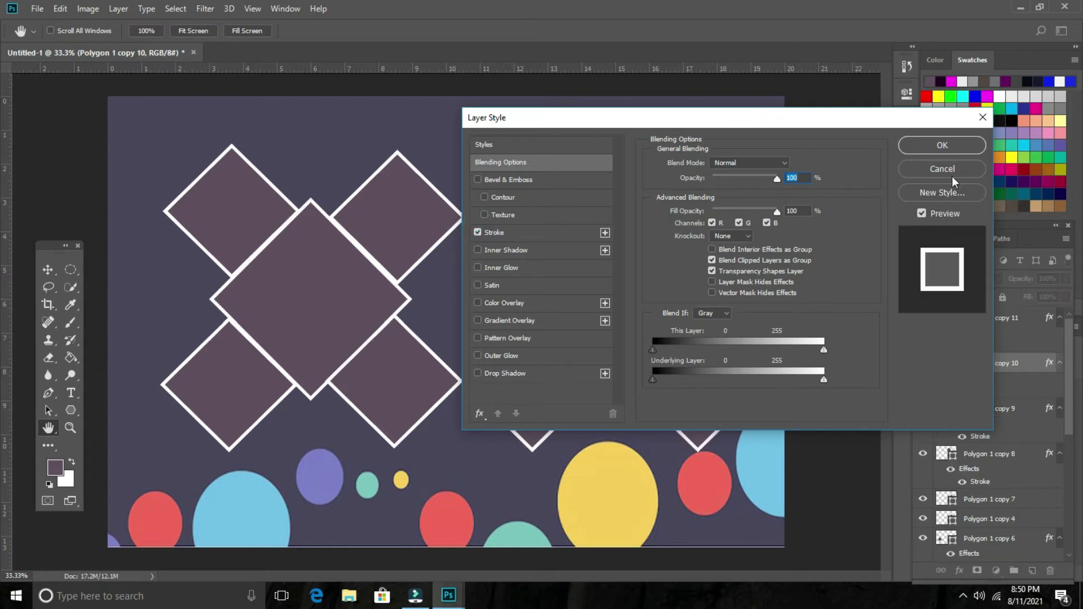
left_click(942, 145)
- Add the white stroke to the right cross's central diamond, Polygon 1 copy 7
right_click(611, 301)
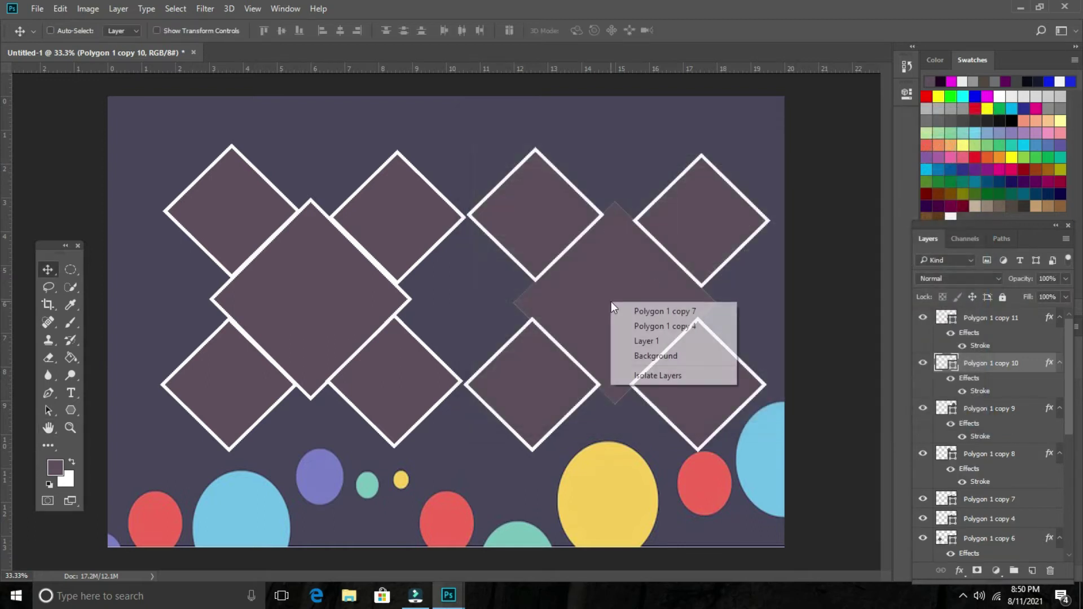
left_click(635, 326)
right_click(616, 278)
left_click(639, 285)
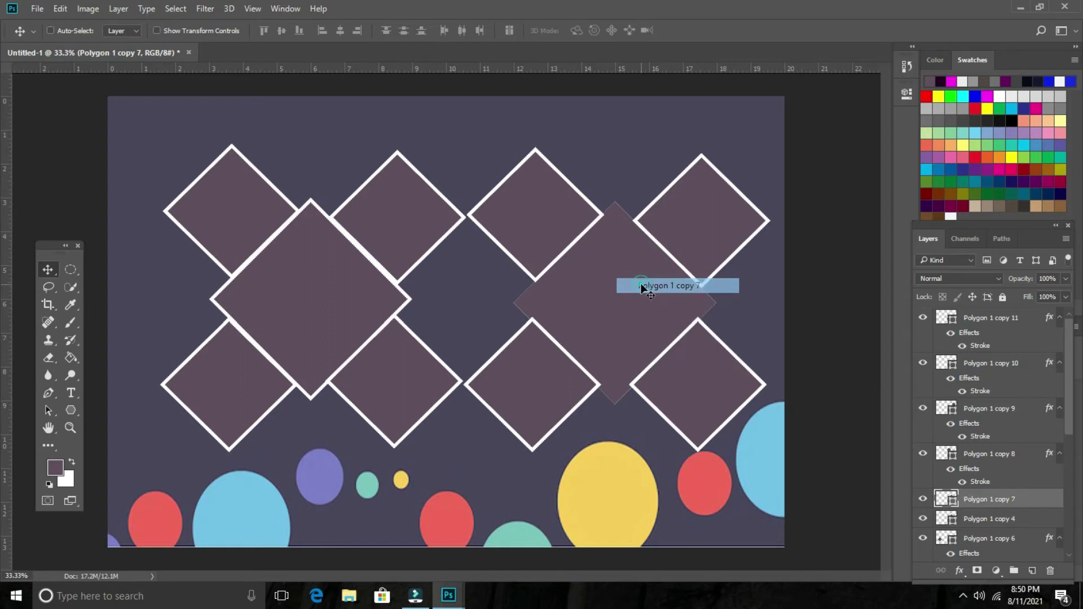
right_click(1007, 500)
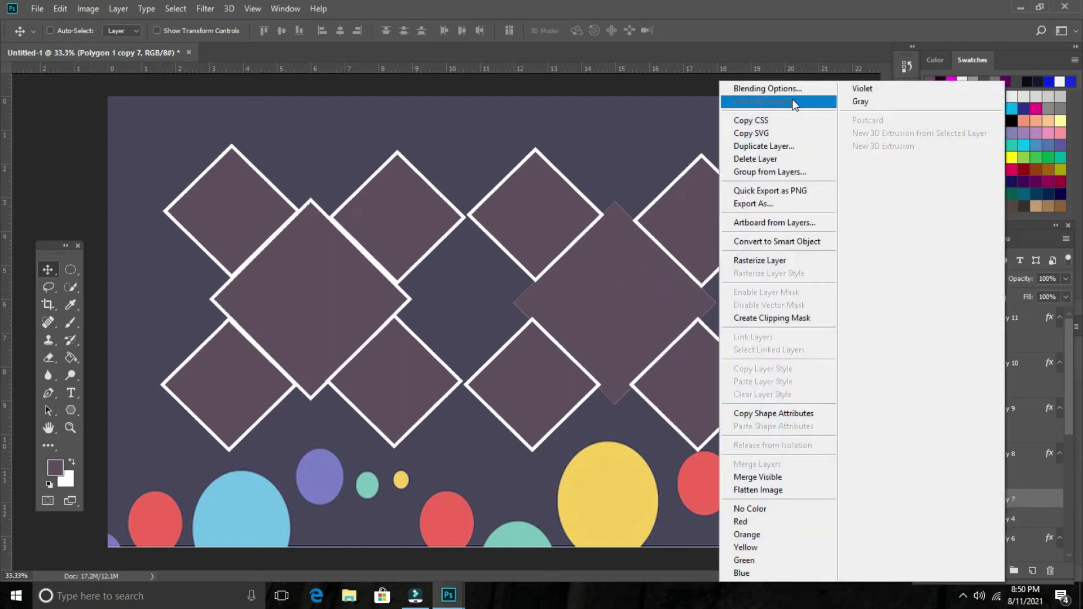
left_click(790, 89)
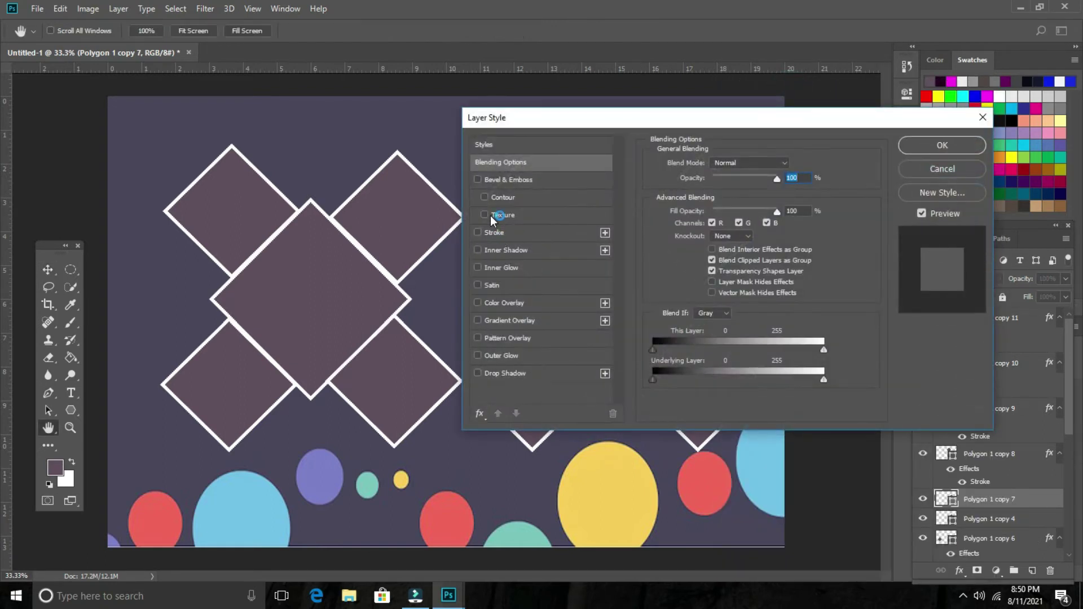
left_click(478, 233)
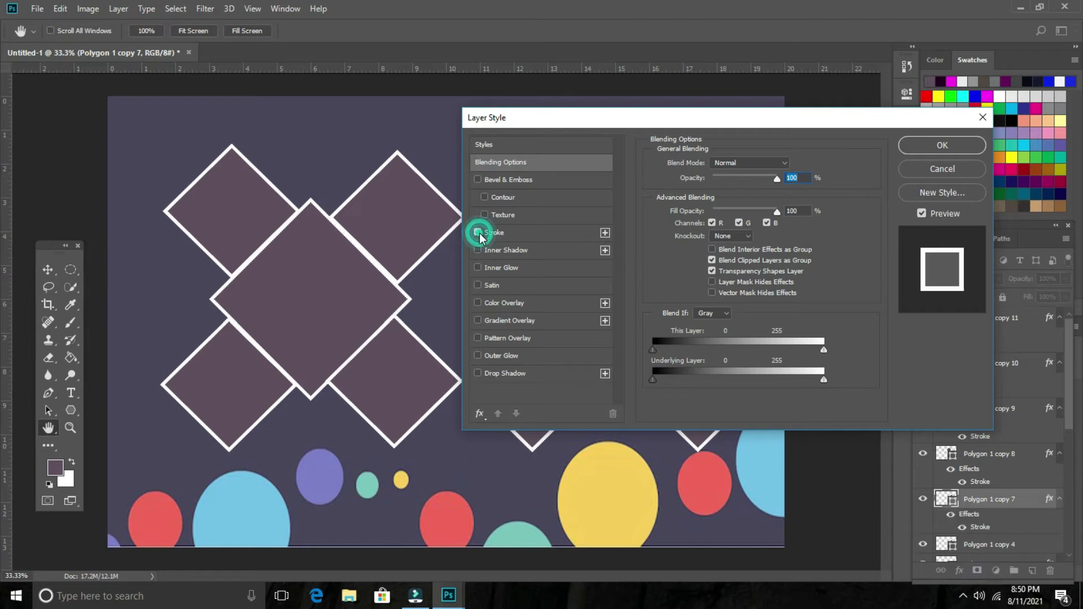
left_click(926, 148)
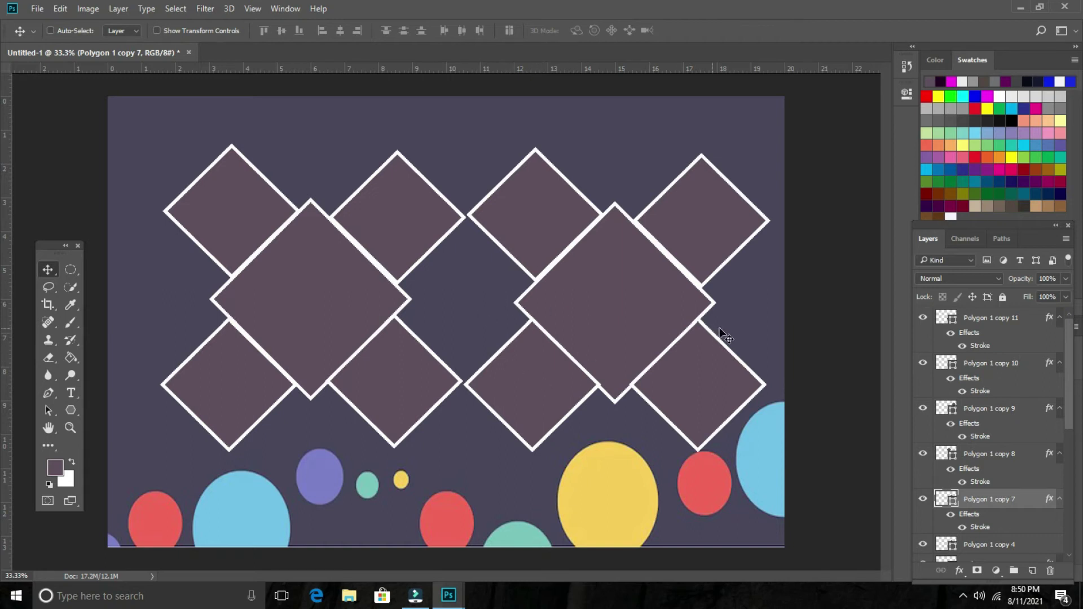
right_click(277, 279)
left_click(294, 287)
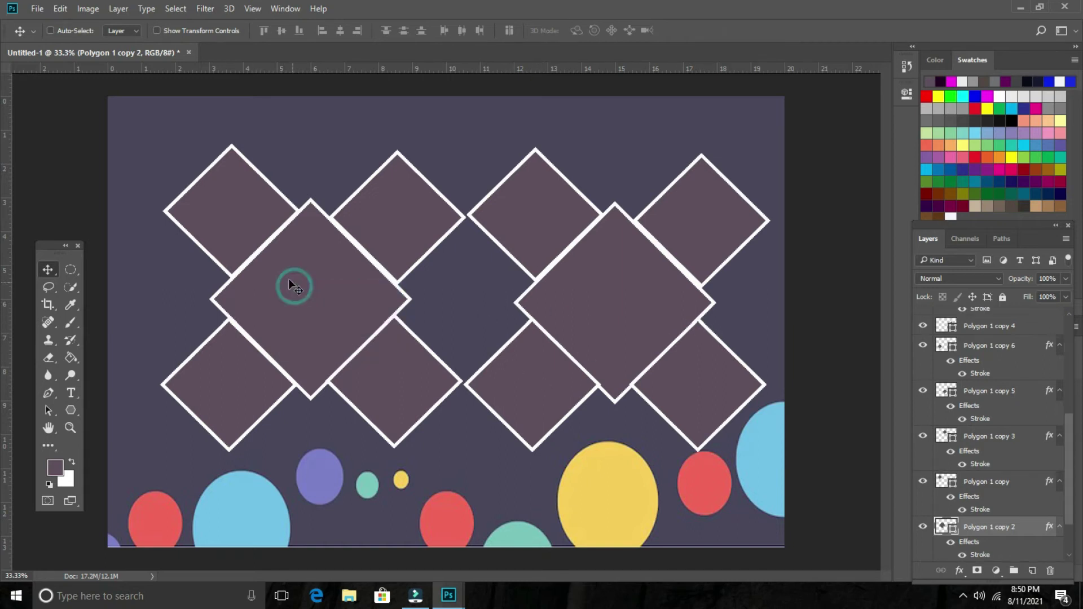
key("ctrl")
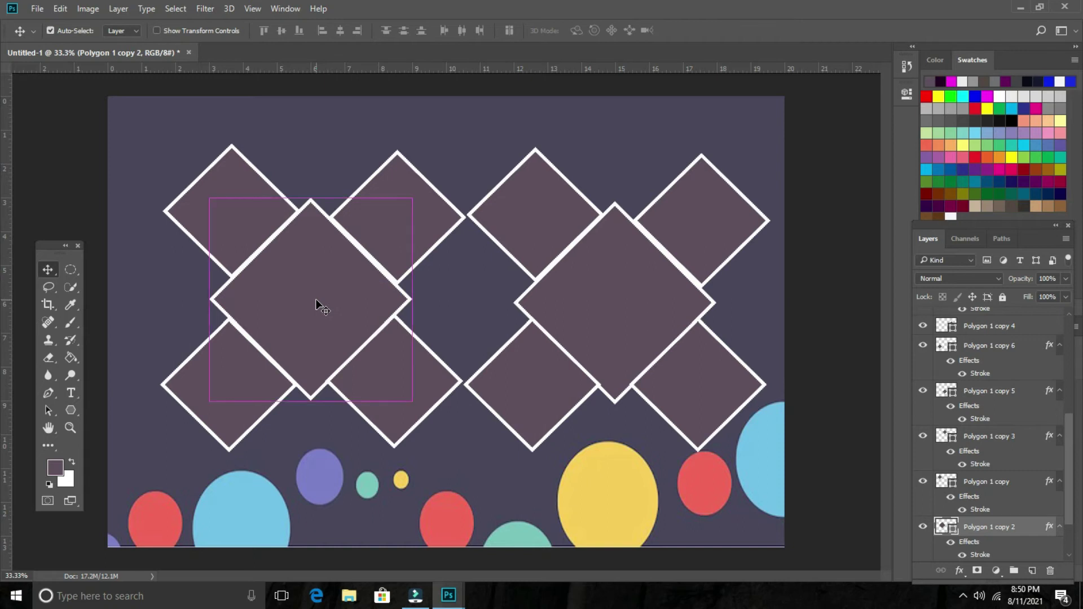
key("ctrl+o")
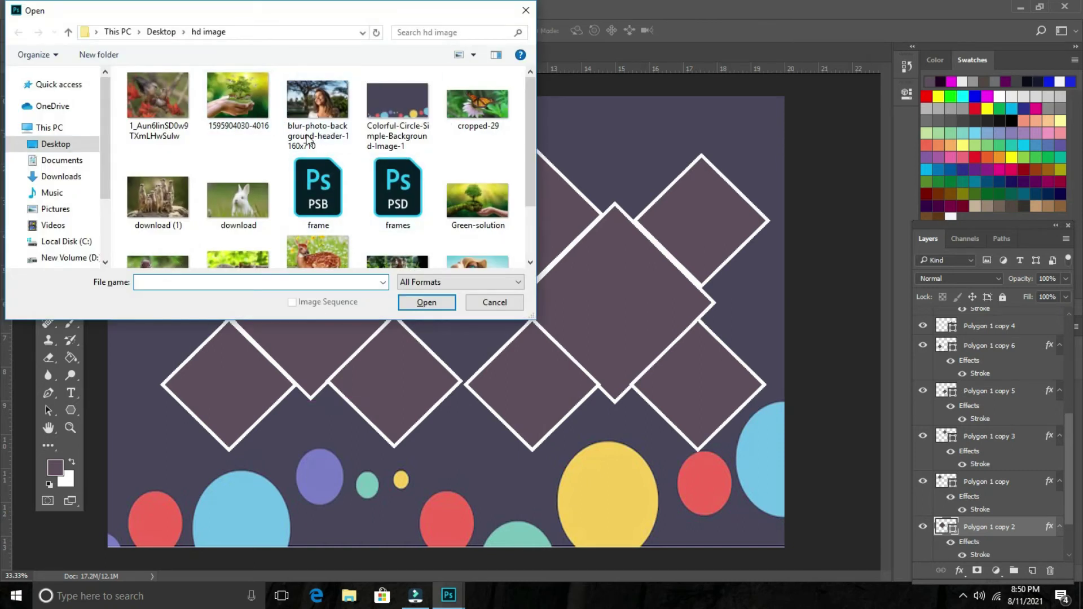
left_click(236, 93)
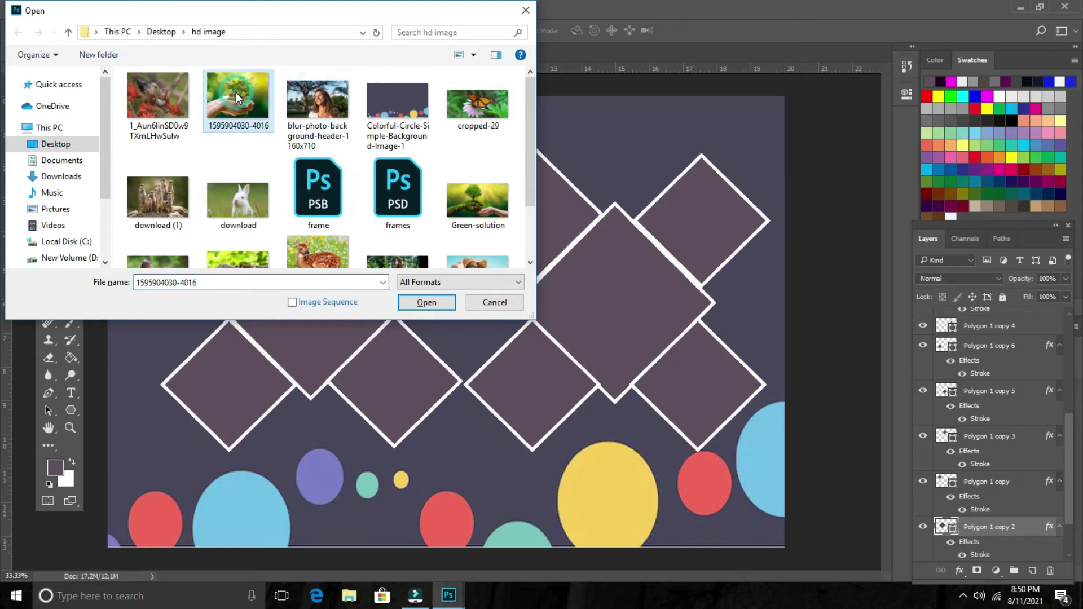
scroll(364, 168, "down", 1)
scroll(364, 168, "up", 1)
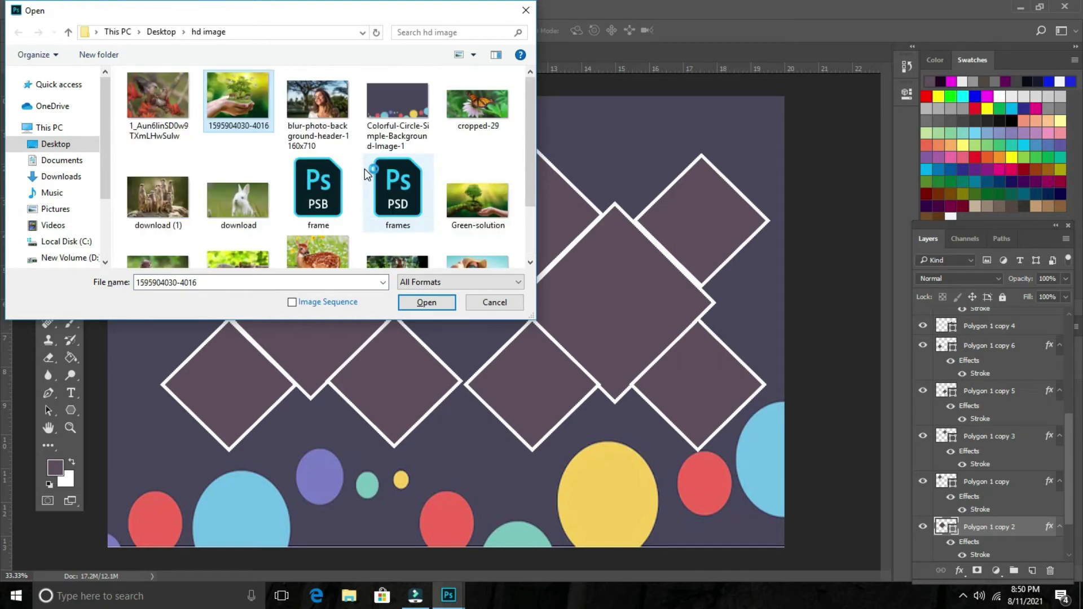
left_click(429, 303)
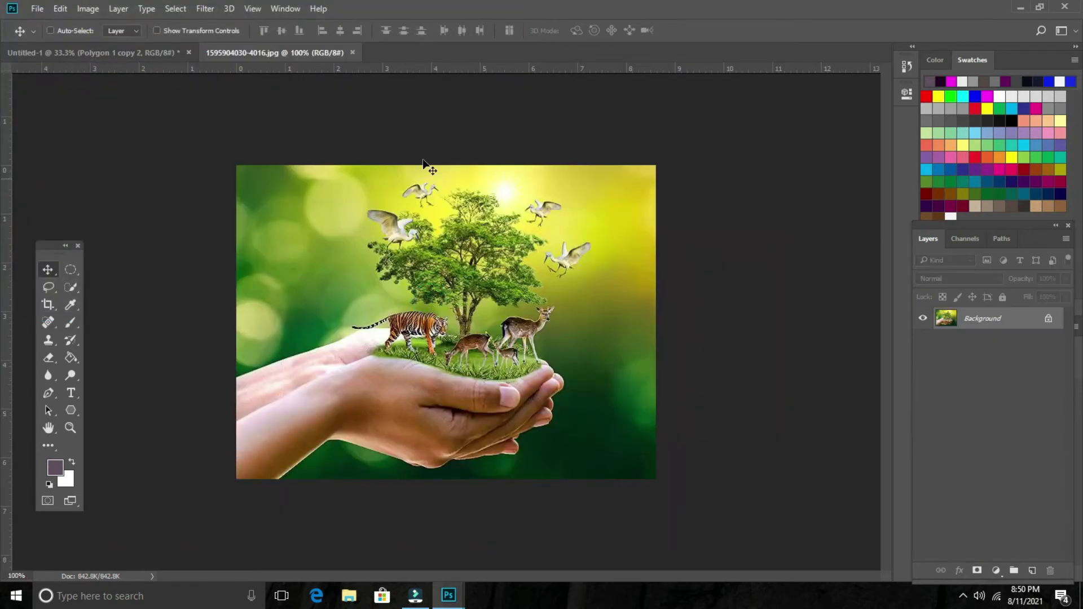
- Drag the hands-and-tree photo into Untitled-1 as Layer 2 over the left centre diamond
left_click_drag(273, 60, 328, 85)
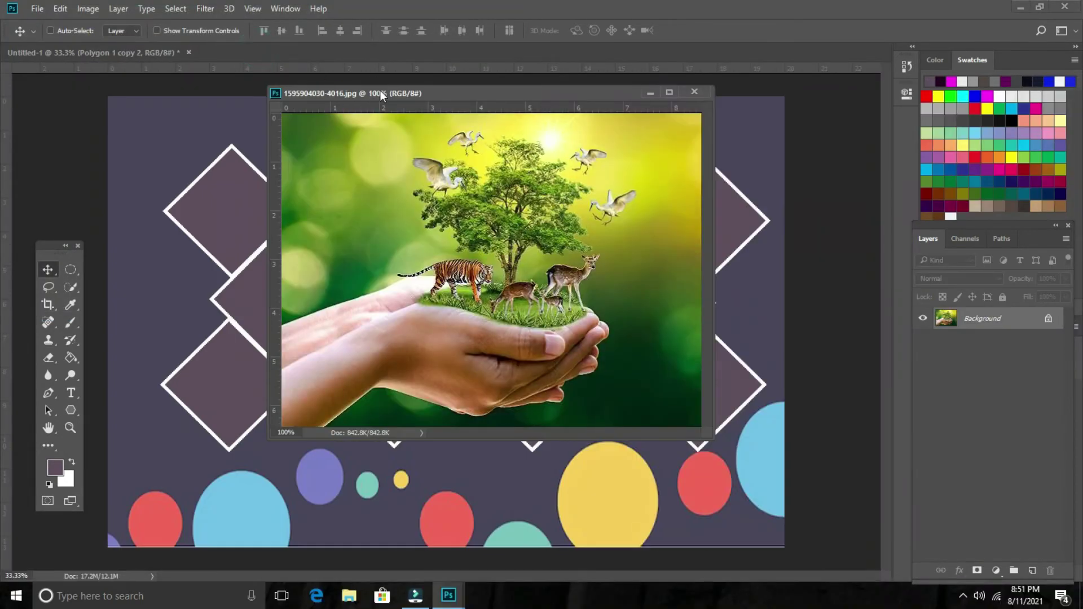
left_click_drag(428, 93, 606, 103)
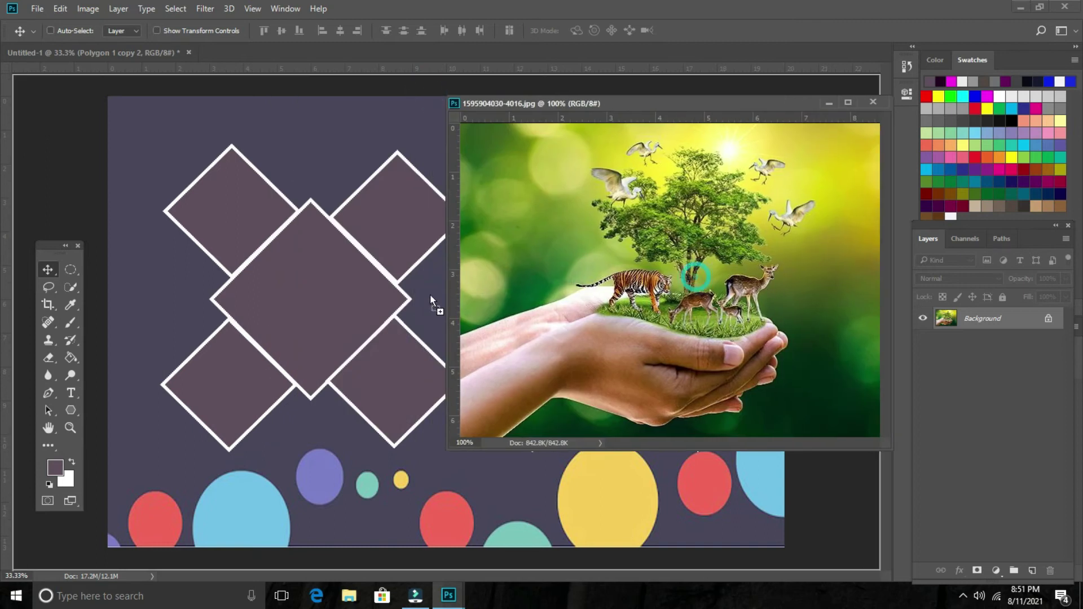
mouse_move(315, 297)
left_mouse_down()
mouse_move(325, 269)
mouse_move(325, 303)
mouse_move(229, 316)
left_mouse_up()
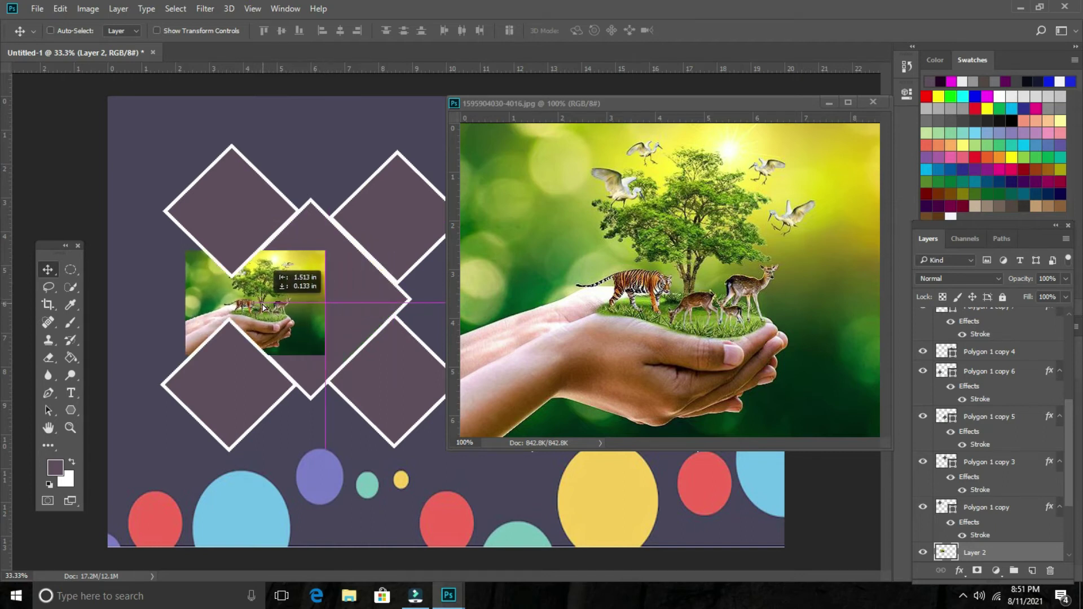
left_click_drag(229, 317, 303, 306)
- Select Layer 2 and enlarge it with Free Transform to cover the left cross
left_click(827, 103)
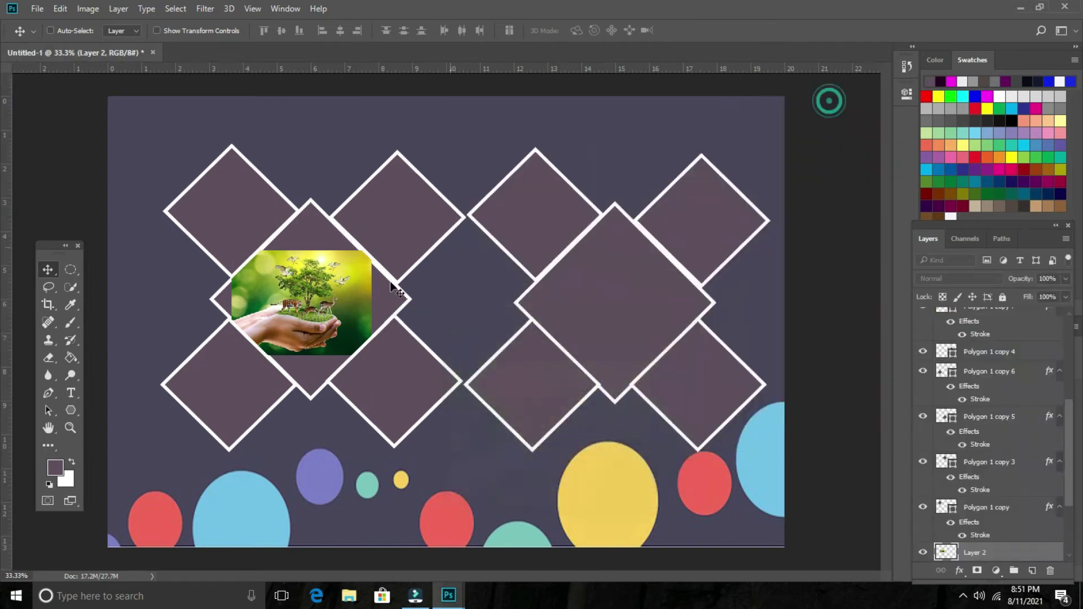
right_click(300, 291)
left_click(335, 300)
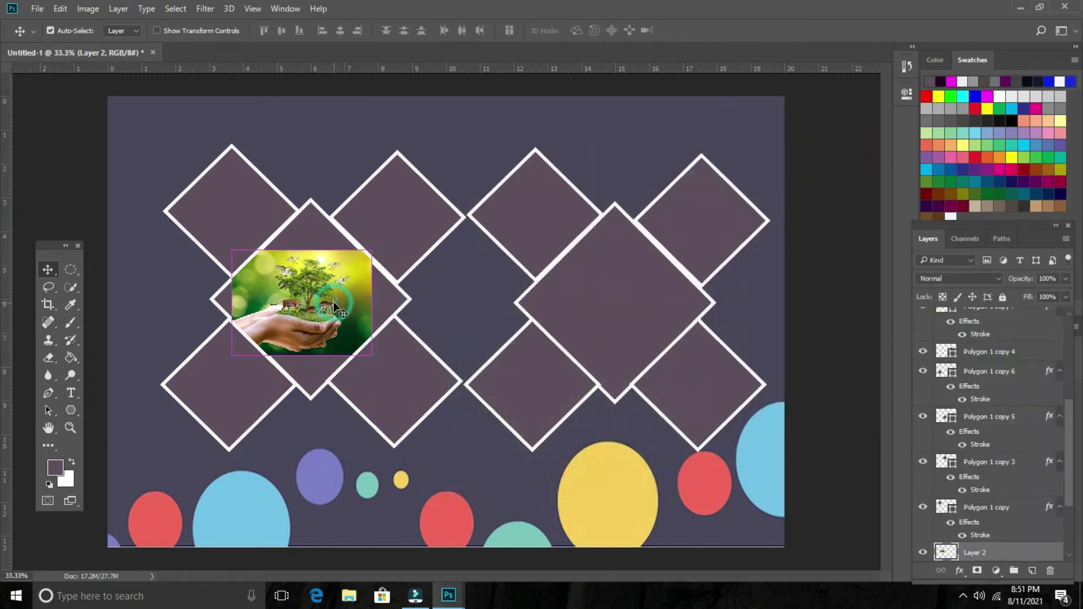
left_click(84, 9)
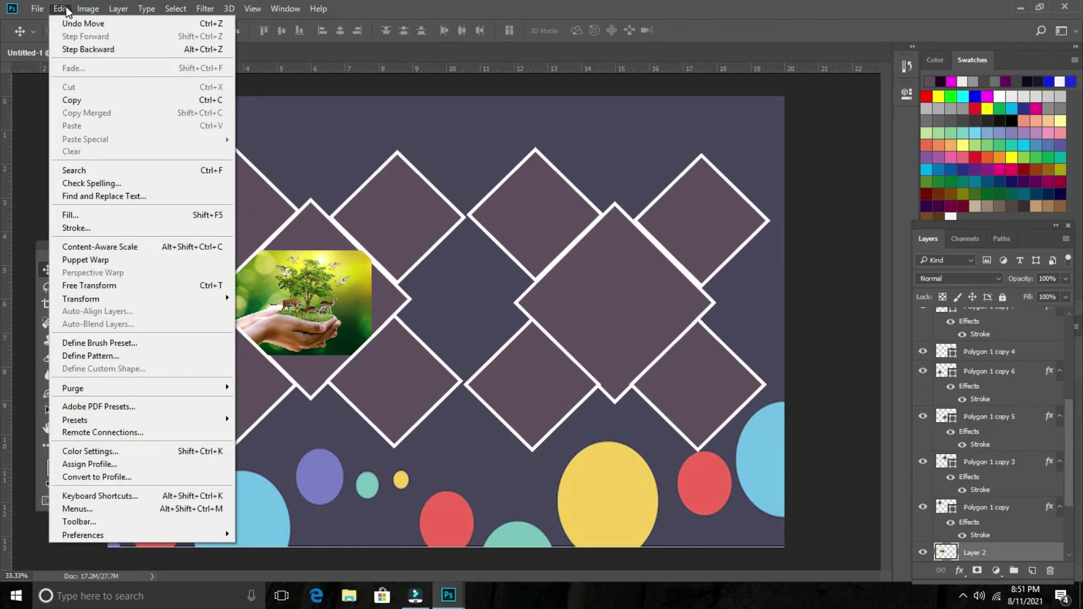
left_click(98, 285)
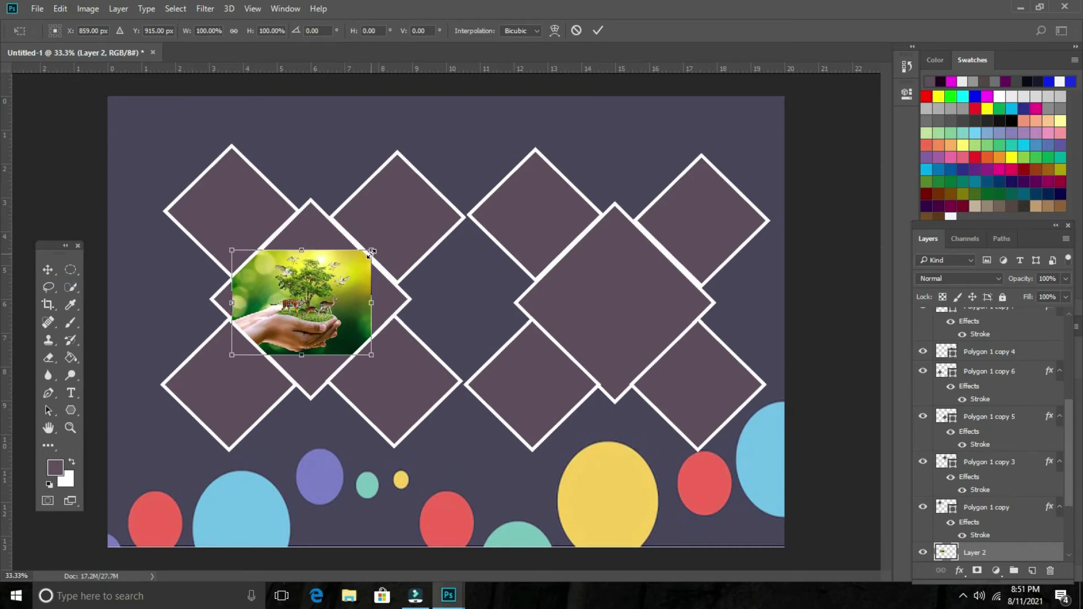
left_click_drag(371, 250, 400, 212)
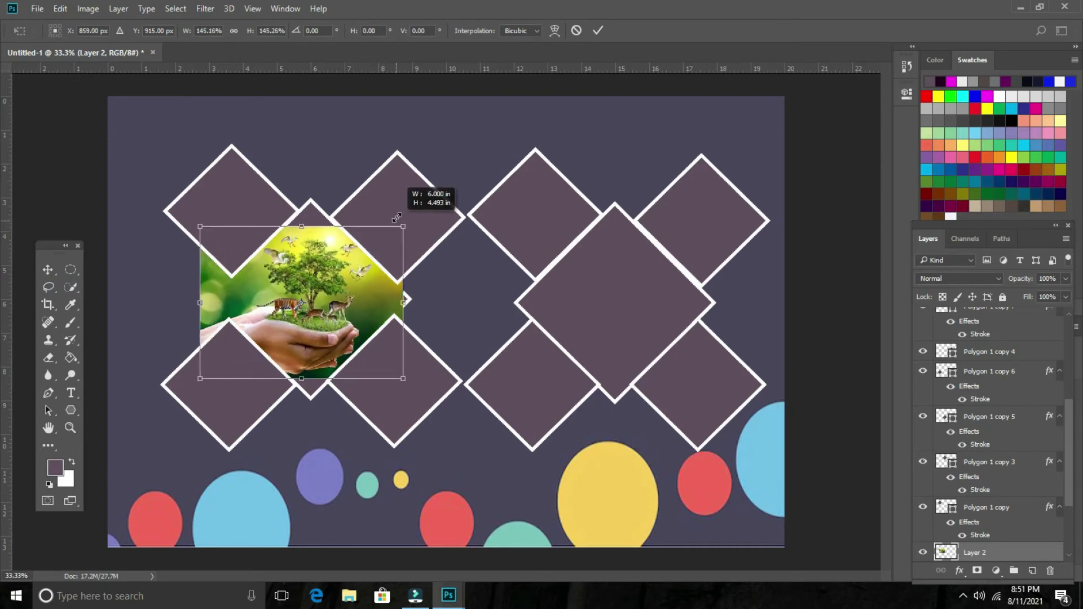
left_click_drag(400, 212, 417, 173)
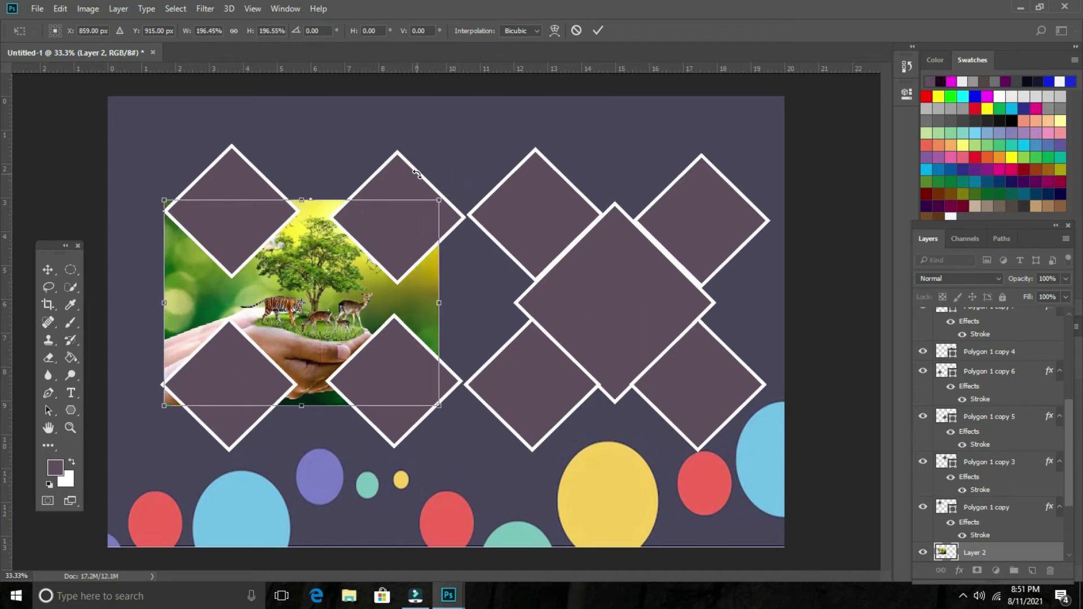
key("Return")
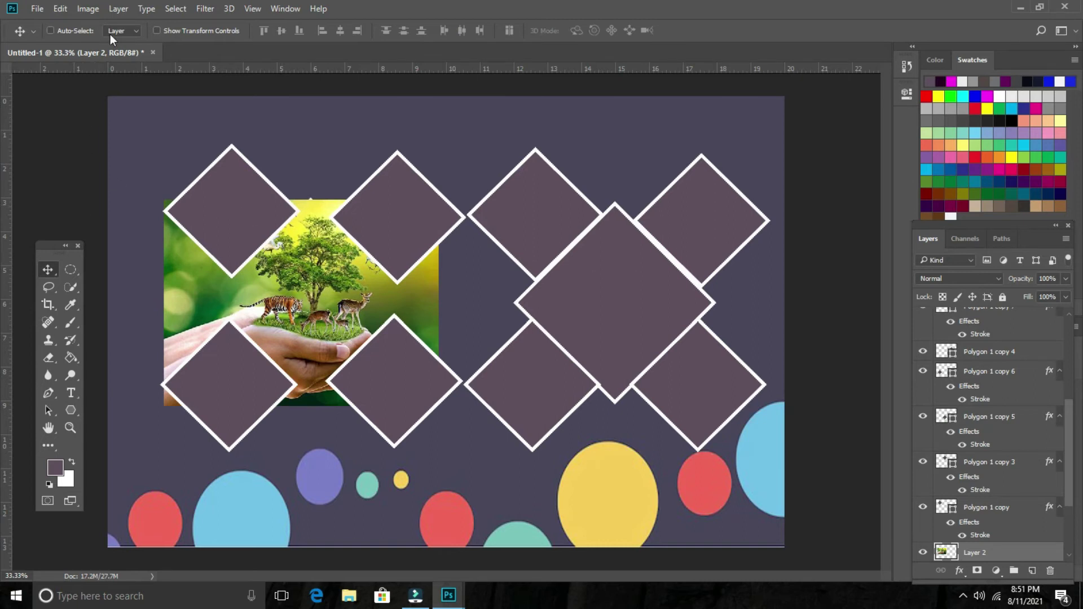
- Clip Layer 2 into the diamond below it, then select Polygon 1 copy 7
left_click(89, 8)
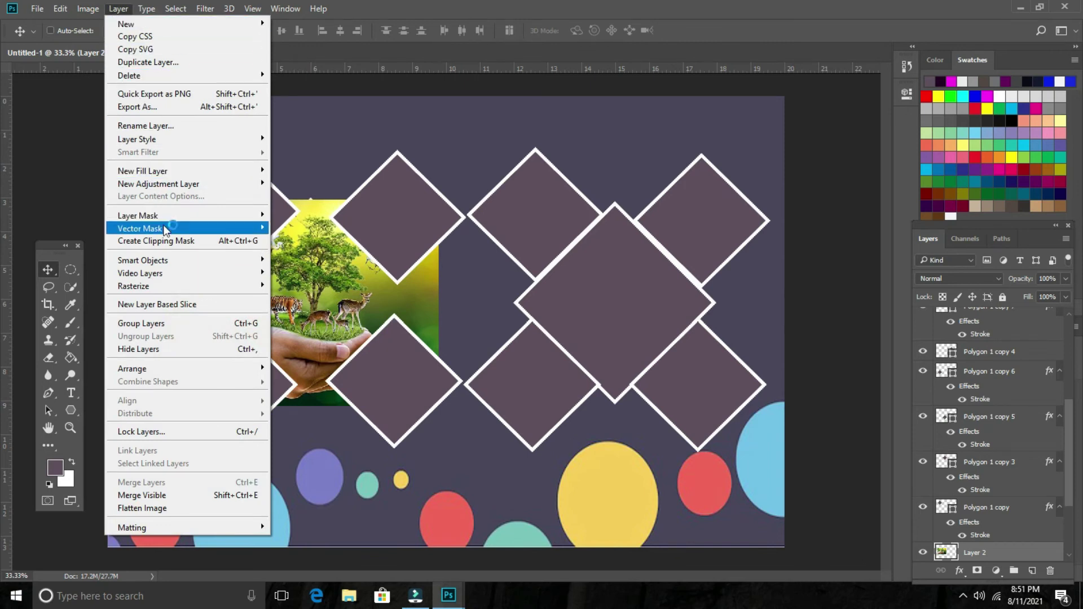
left_click(165, 242)
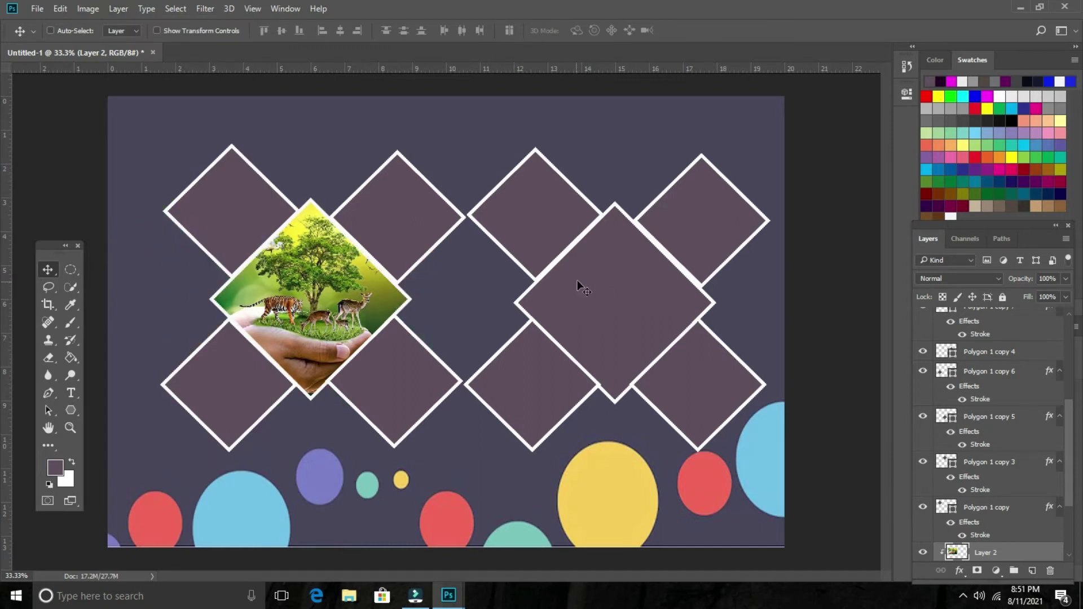
right_click(625, 290)
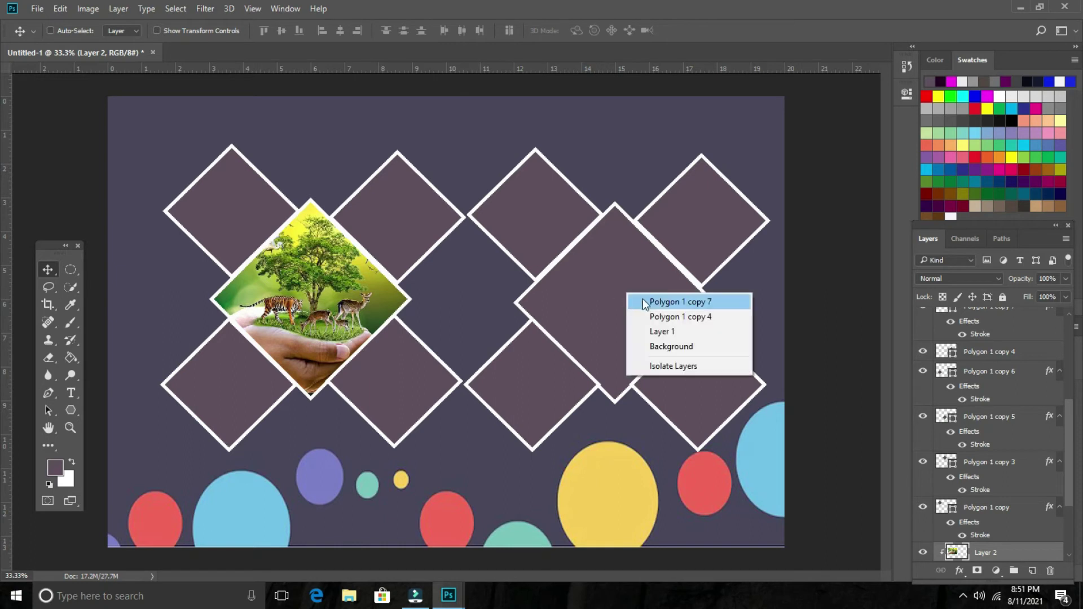
left_click(641, 299)
right_click(590, 289)
- Keeping Polygon 1 copy 7 active, open the Green-solution.jpg photo
left_click(621, 292)
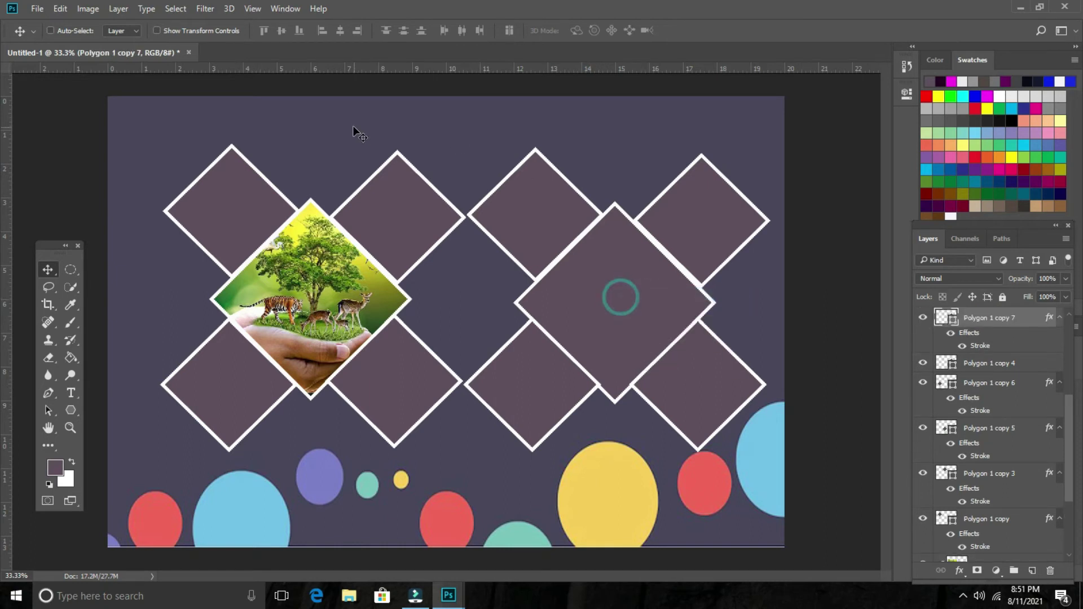
key("ctrl+o")
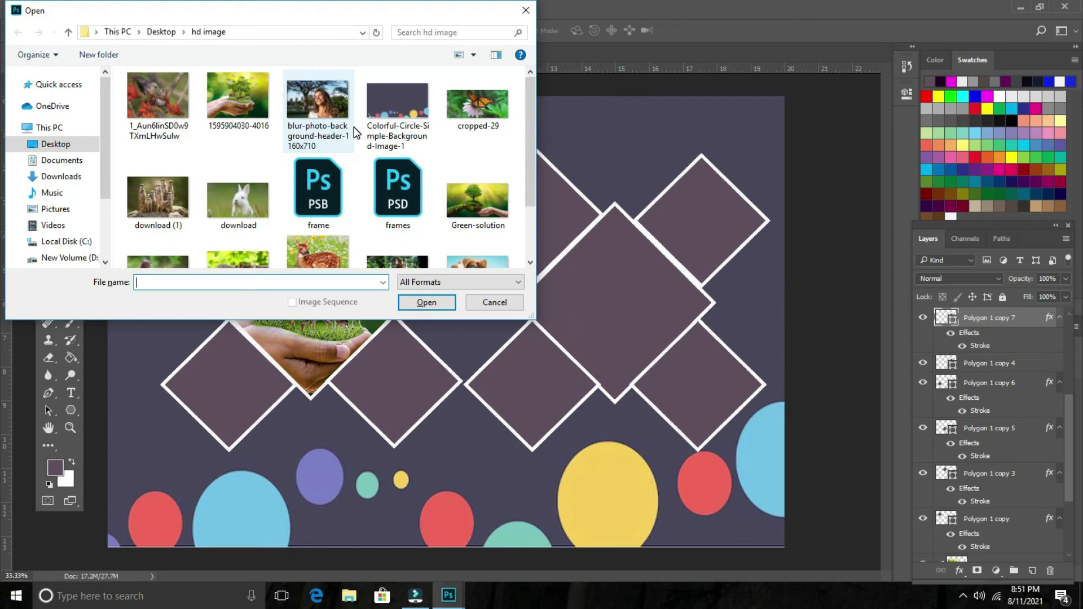
scroll(352, 161, "down", 1)
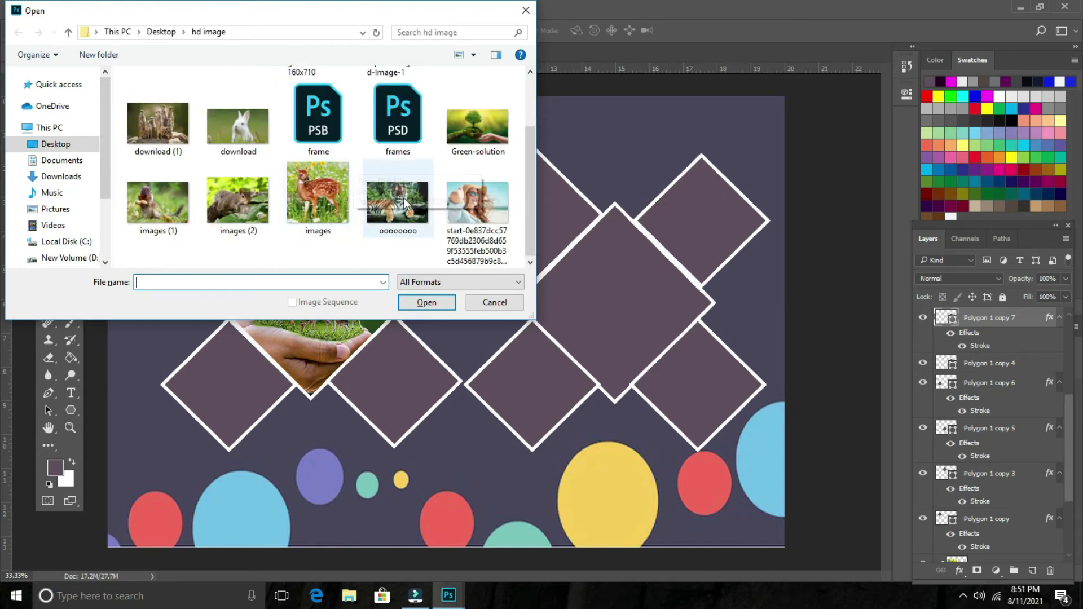
left_click(489, 145)
left_click(427, 302)
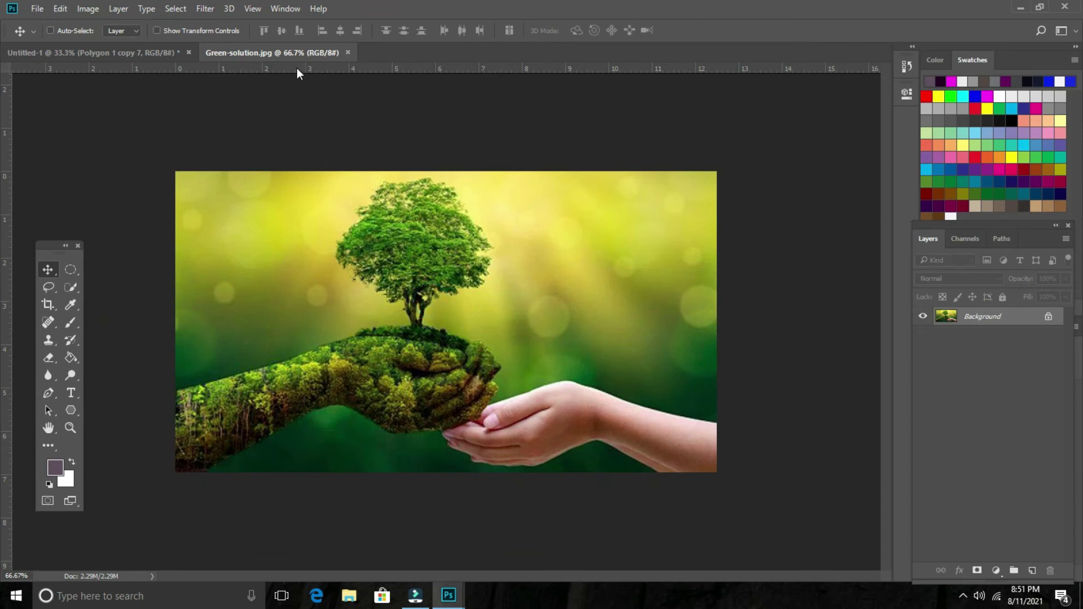
- Drag the Green-solution photo into Untitled-1 as Layer 3 over the right centre diamond
left_click_drag(292, 52, 332, 88)
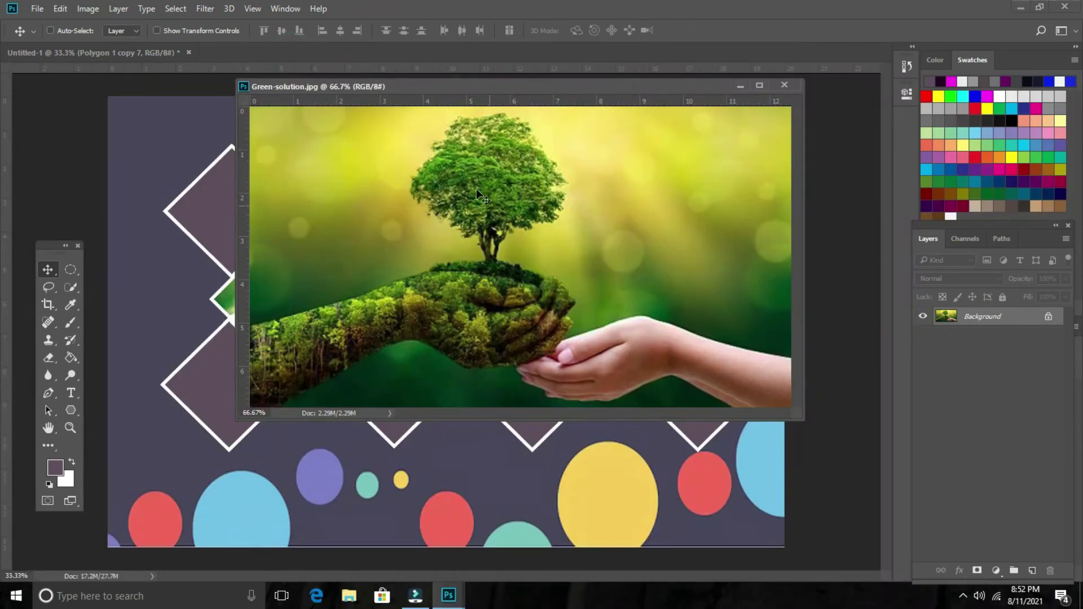
left_click_drag(448, 84, 784, 109)
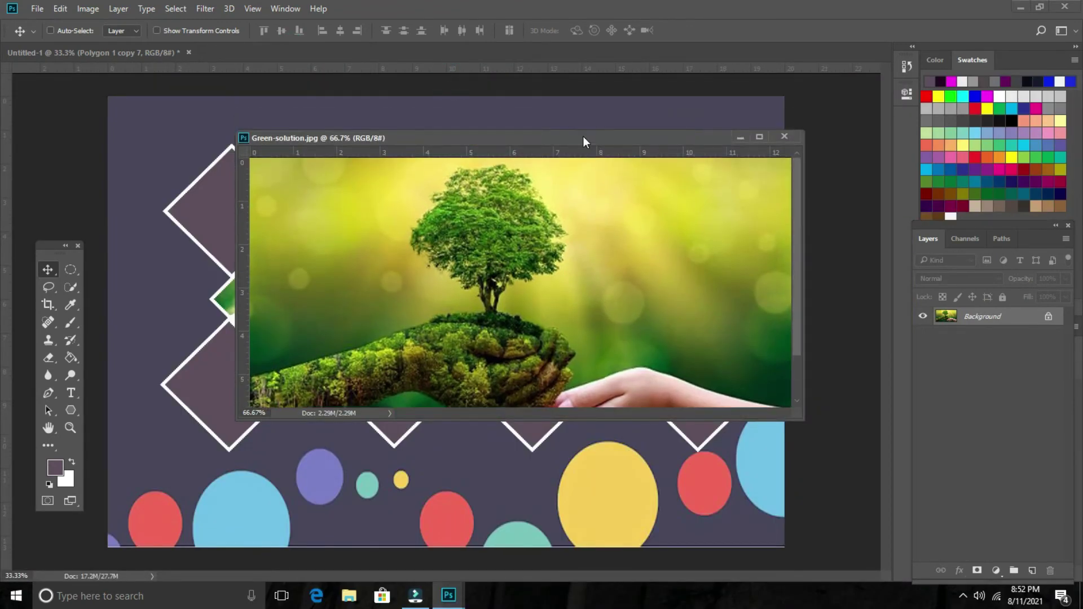
left_click_drag(682, 249, 411, 363)
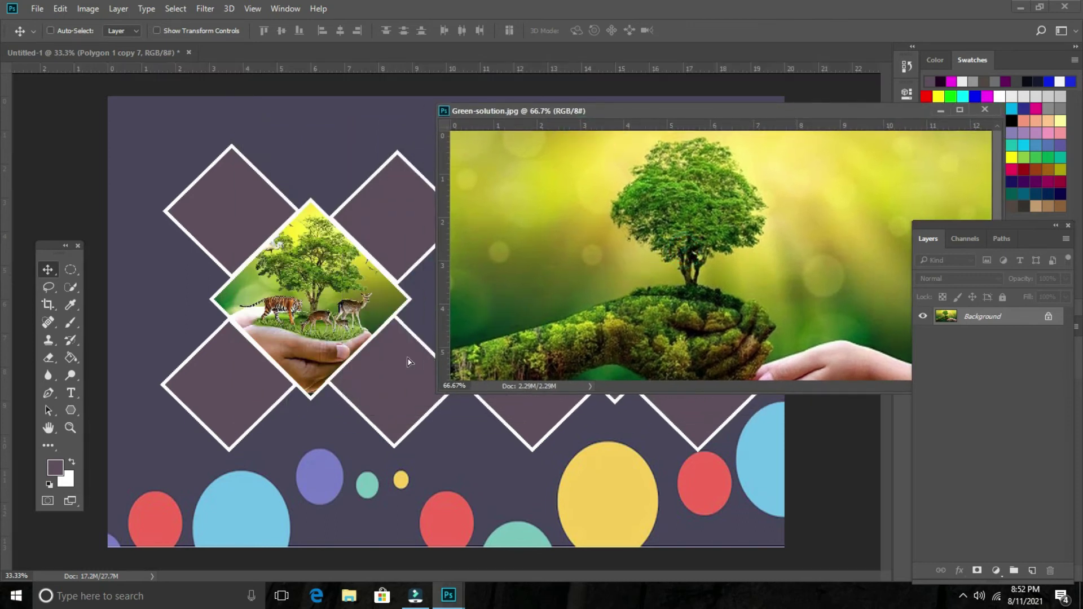
left_click(940, 110)
left_click_drag(419, 368, 612, 292)
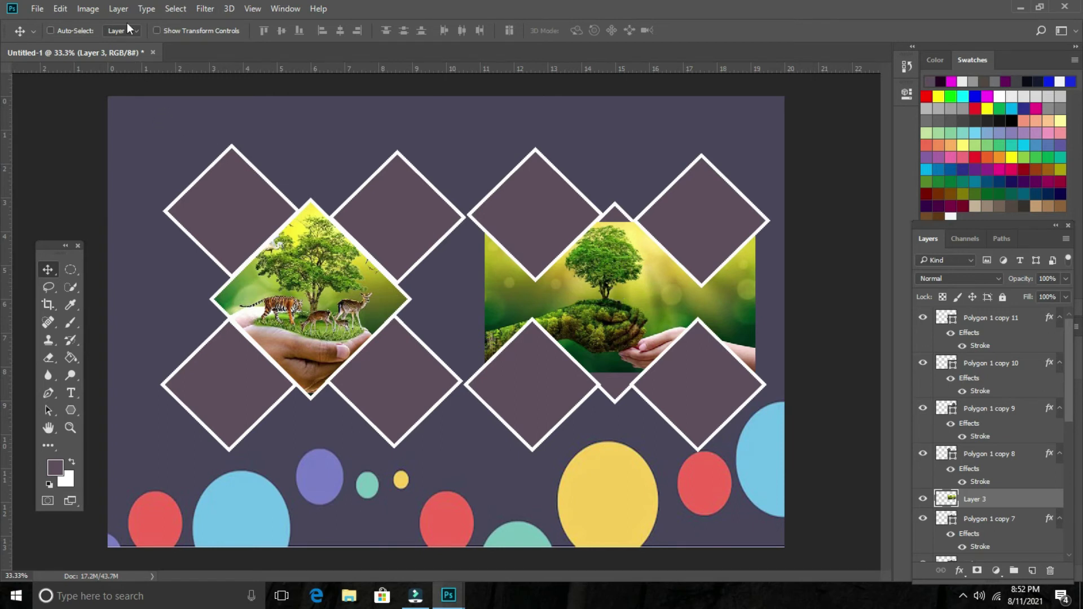
- Create a clipping mask for the Layer 3 tree photo onto the centre diamond, and reselect Layer 3
left_click(118, 9)
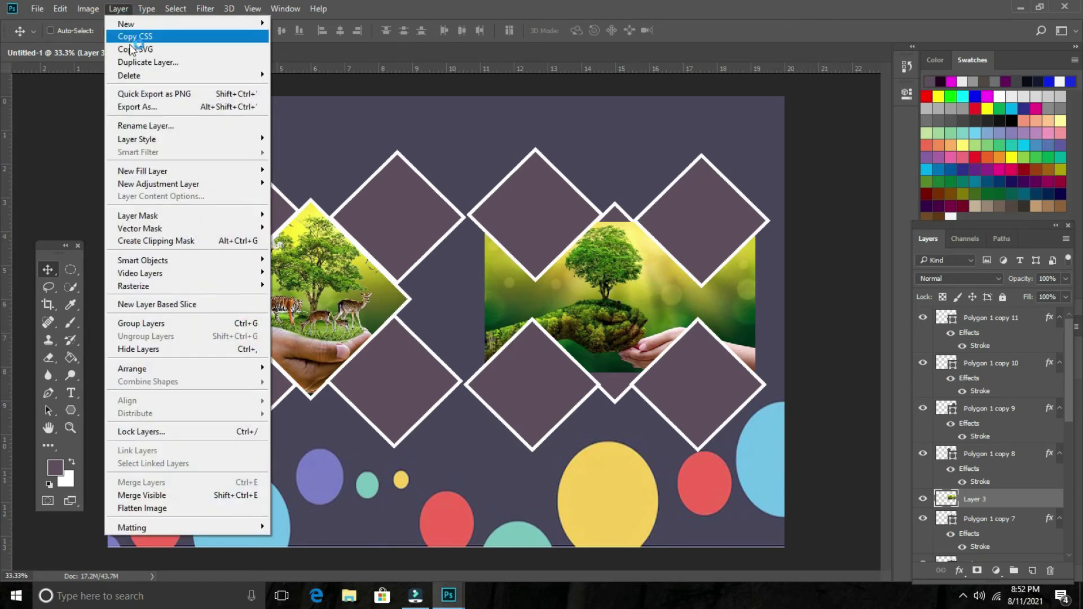
left_click(147, 241)
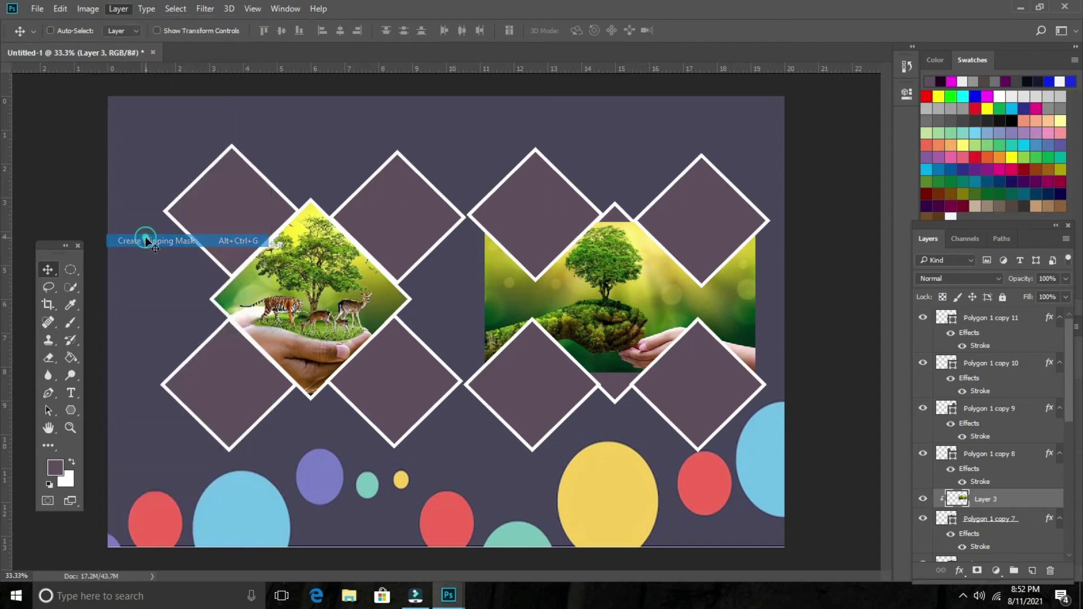
right_click(631, 285)
left_click(669, 293)
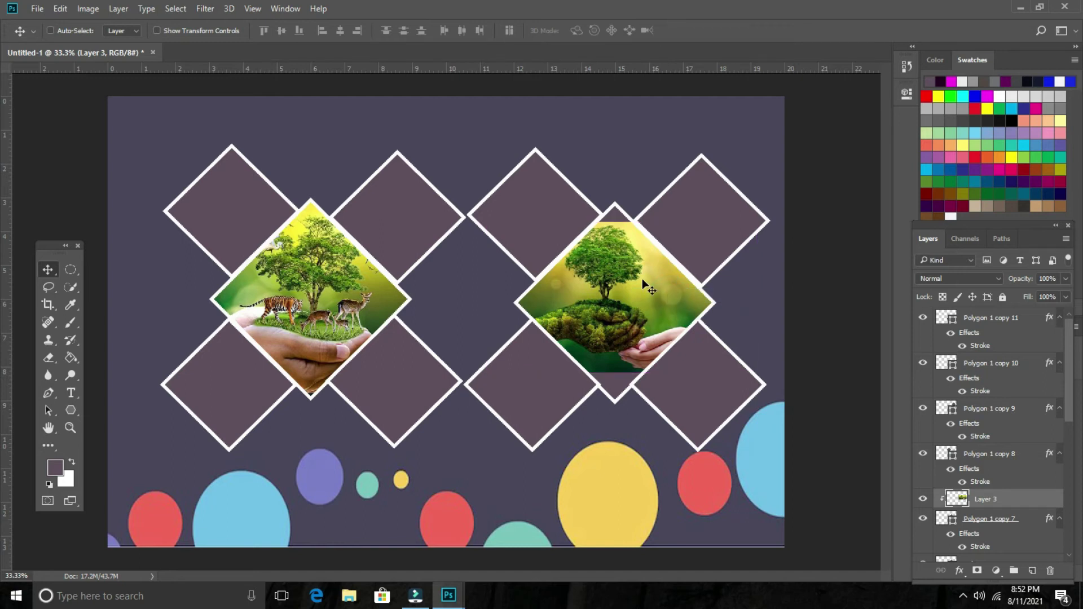
- Free-transform the tree photo, stretching and nudging it down-left to fill the diamond
key("ctrl+t")
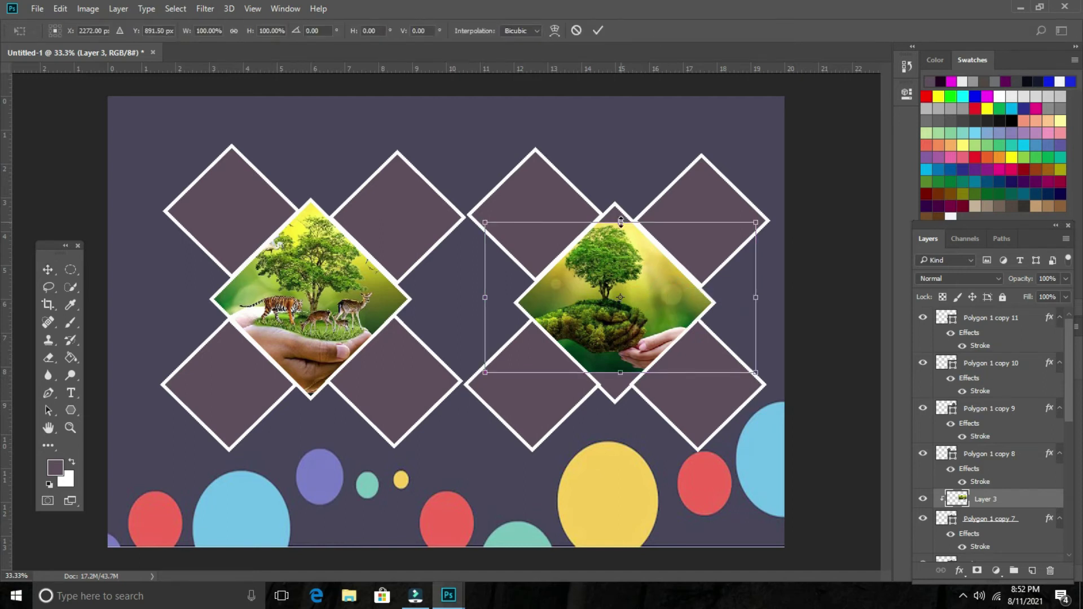
left_click_drag(620, 221, 620, 201)
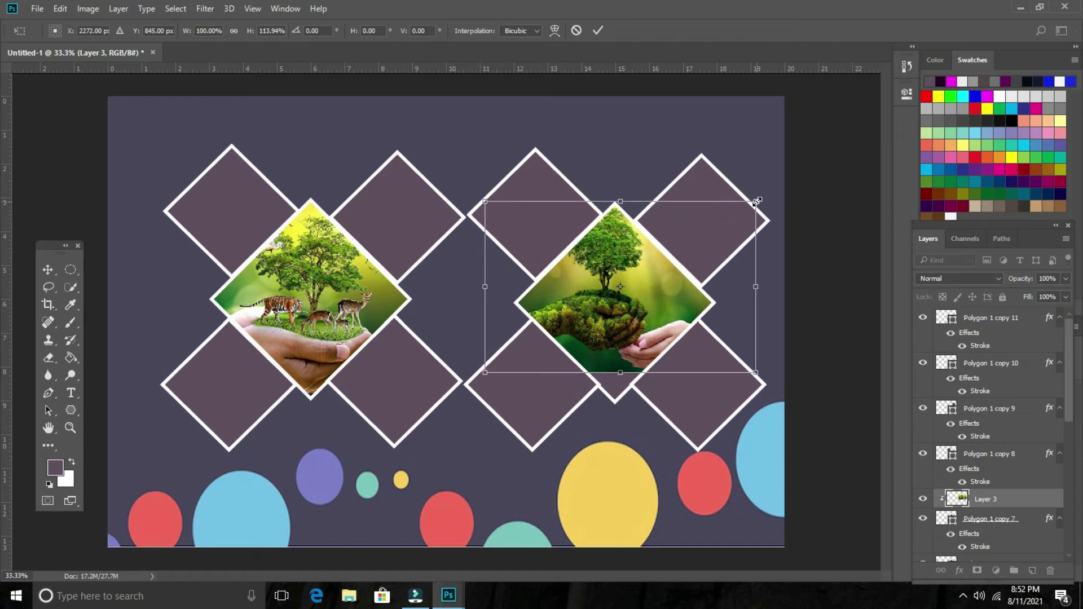
left_click_drag(756, 200, 726, 220)
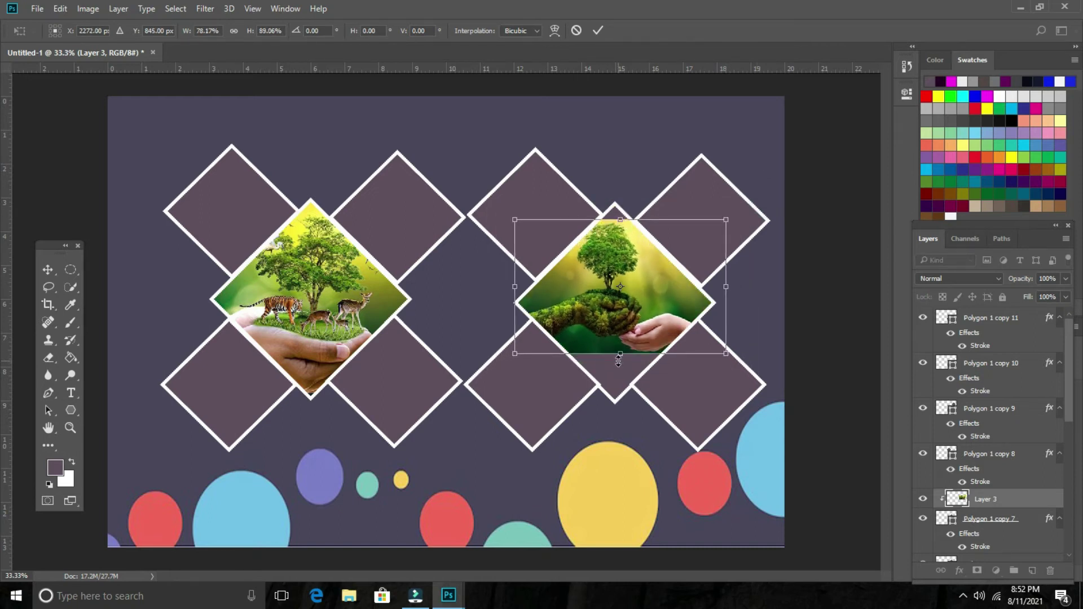
left_click_drag(618, 361, 621, 384)
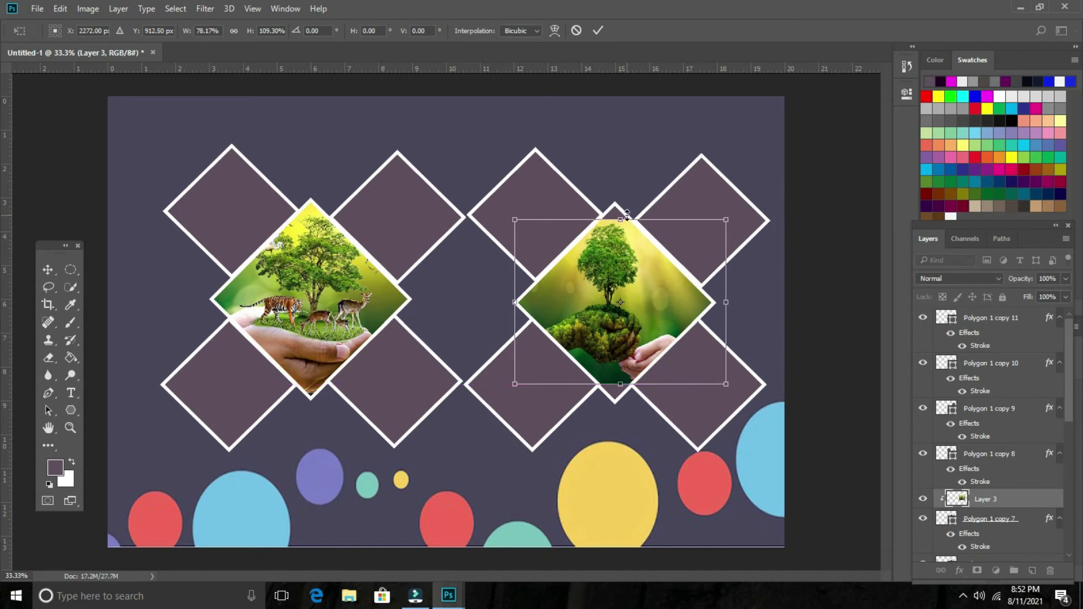
left_click_drag(624, 214, 624, 205)
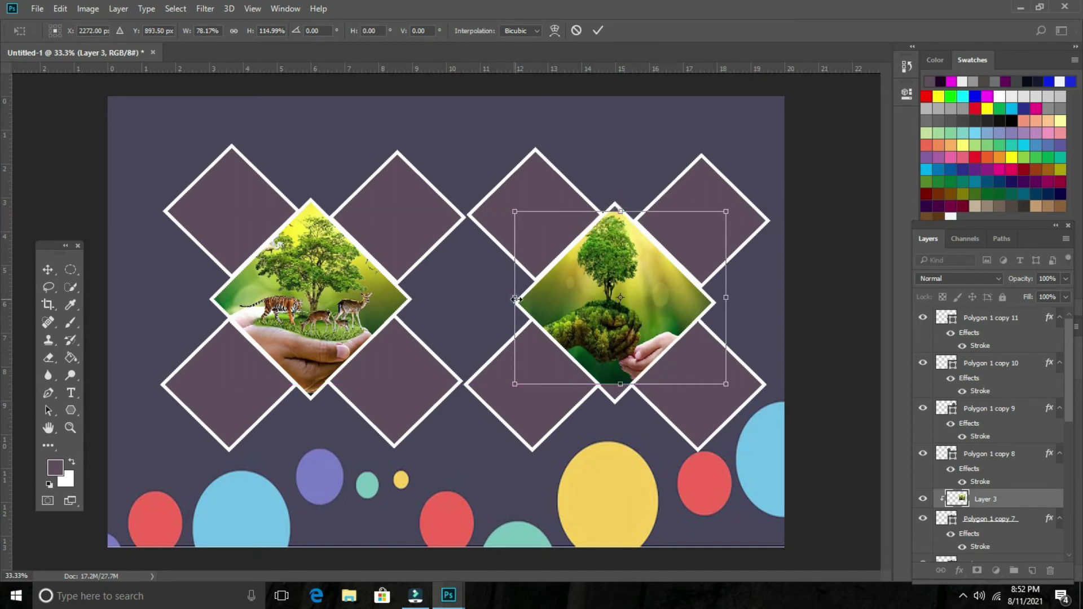
left_click_drag(515, 299, 524, 298)
left_click_drag(727, 299, 731, 298)
left_click_drag(627, 211, 627, 192)
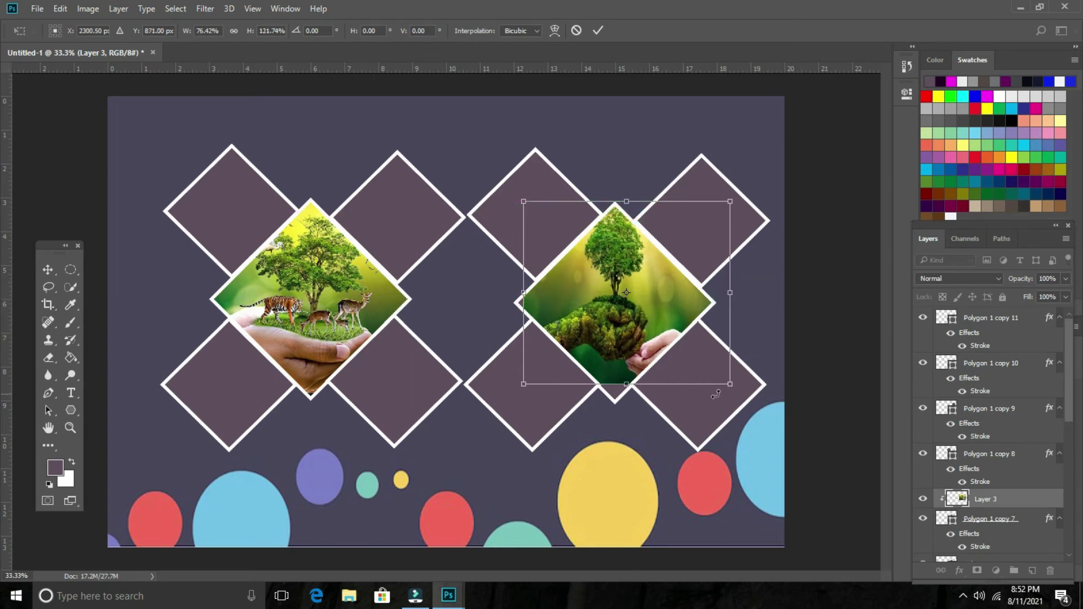
left_click_drag(730, 384, 746, 395)
key("Down")
key("Down")
key("Down")
key("Down")
key("Down")
key("Down")
key("Down")
key("Down")
key("Down")
key("Left")
key("Left")
key("Left")
key("Left")
key("Left")
key("Left")
key("Left")
key("Left")
key("Left")
key("Down")
key("Down")
key("Down")
key("Down")
key("Down")
key("Down")
key("Down")
key("Down")
key("Down")
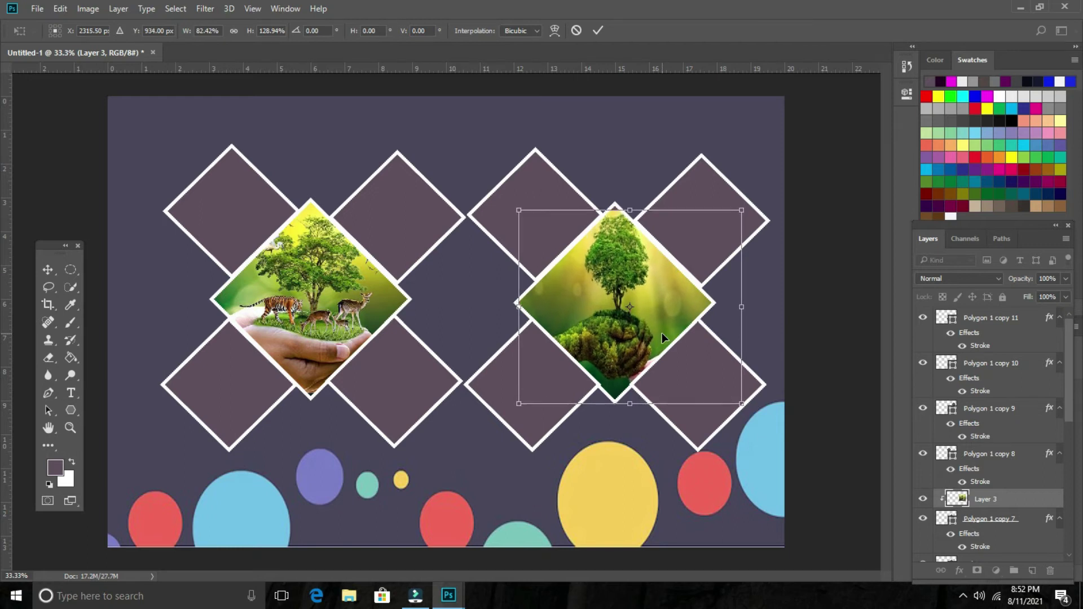
key("Return")
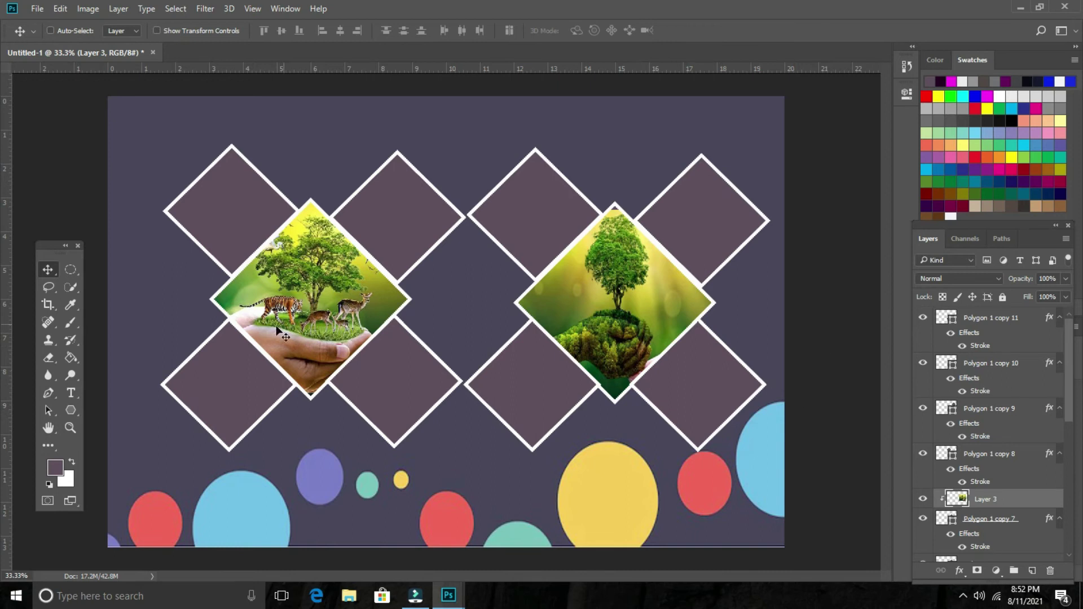
- Refine the tree photo's height, pulling its bottom edge up and top edge down slightly
right_click(615, 303)
left_click(626, 307)
key("ctrl+t")
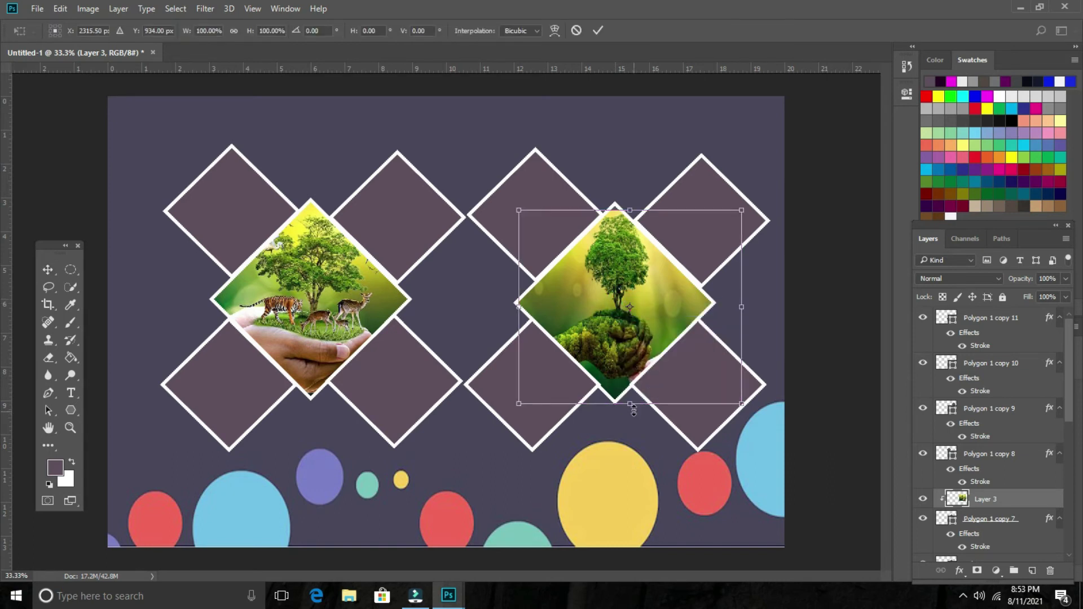
left_click_drag(634, 410, 630, 401)
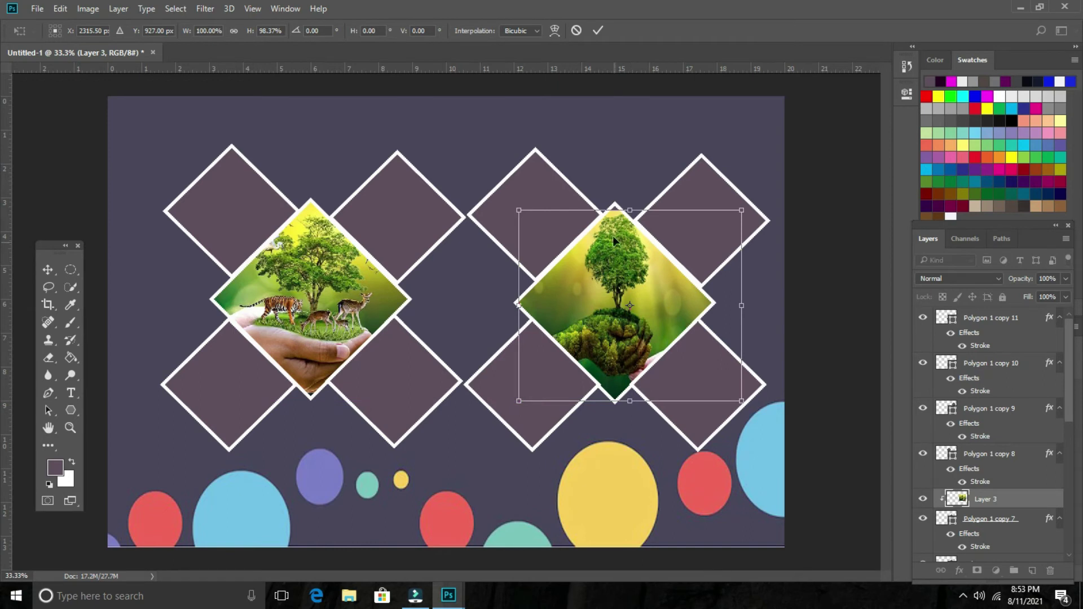
left_click_drag(628, 209, 630, 210)
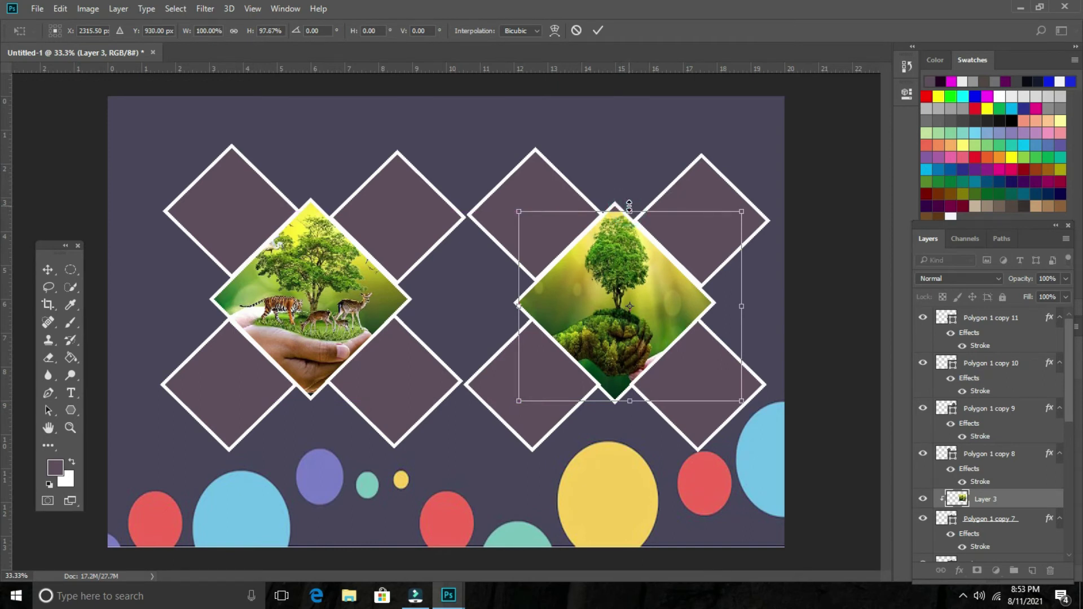
key("Return")
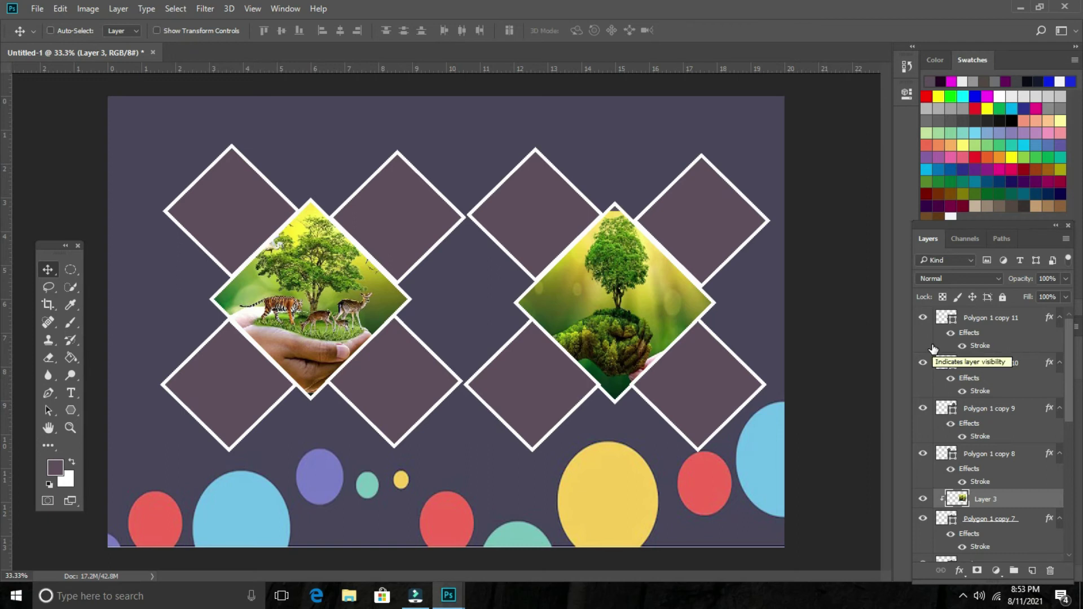
- Select the Polygon 1 copy diamond layer and open the bird photo
right_click(230, 201)
left_click(246, 208)
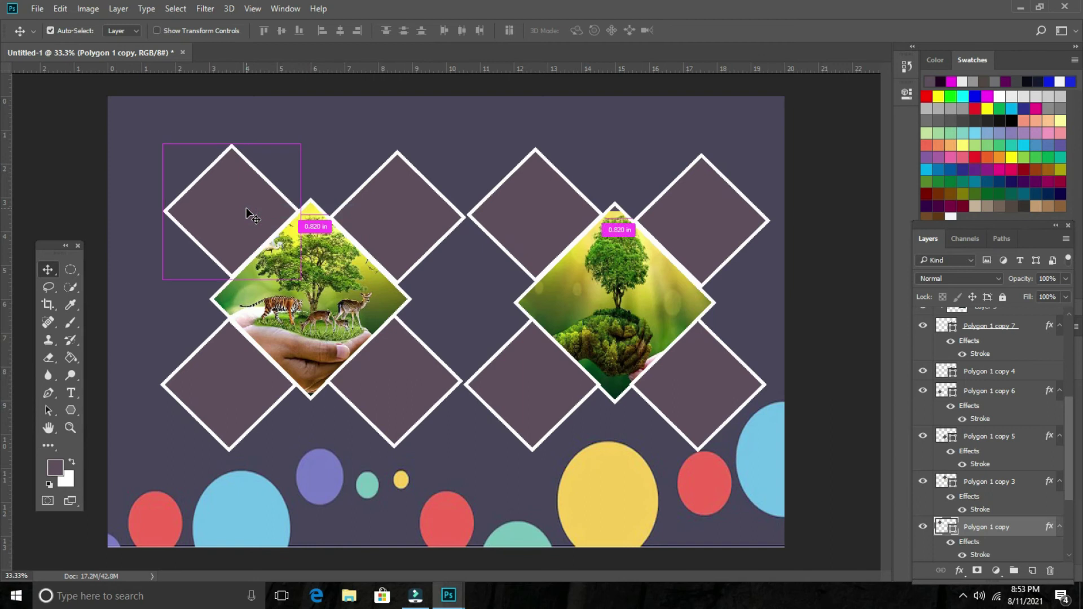
key("ctrl+o")
left_click(165, 103)
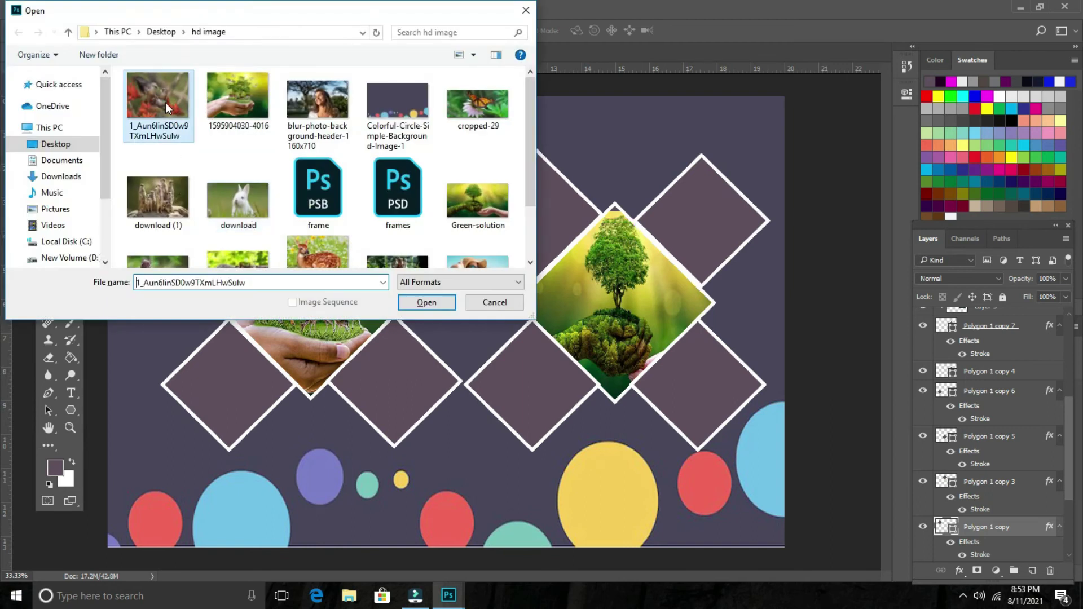
left_click(429, 302)
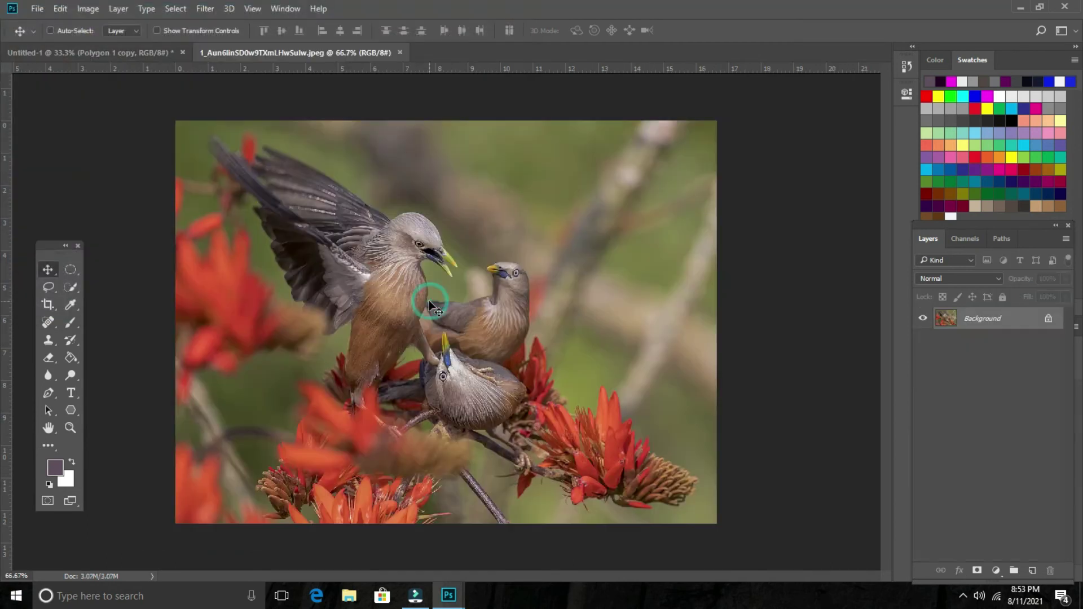
- Copy the bird photo into the collage as Layer 4 and move it over the top-left diamond
left_click(360, 49)
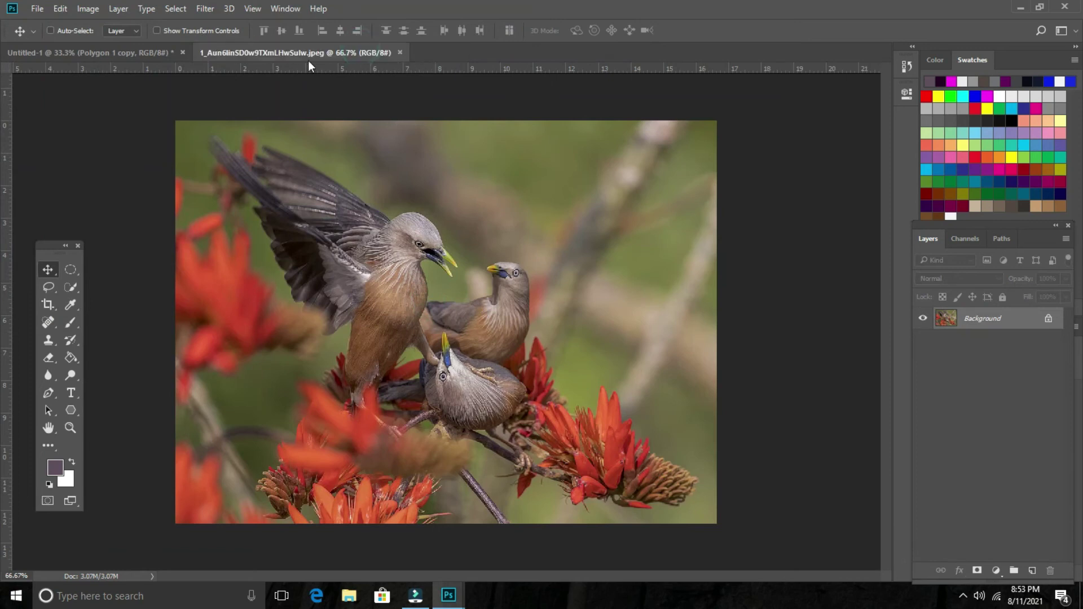
left_click_drag(314, 53, 339, 115)
mouse_move(406, 277)
left_mouse_down()
mouse_move(205, 252)
mouse_move(189, 218)
left_mouse_up()
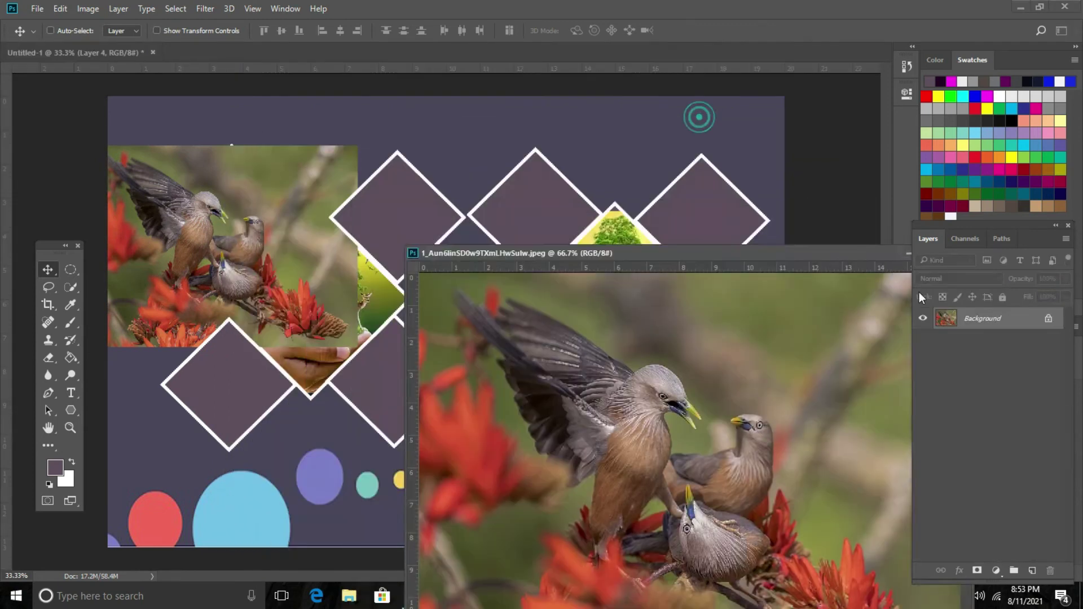
left_click_drag(699, 117, 986, 377)
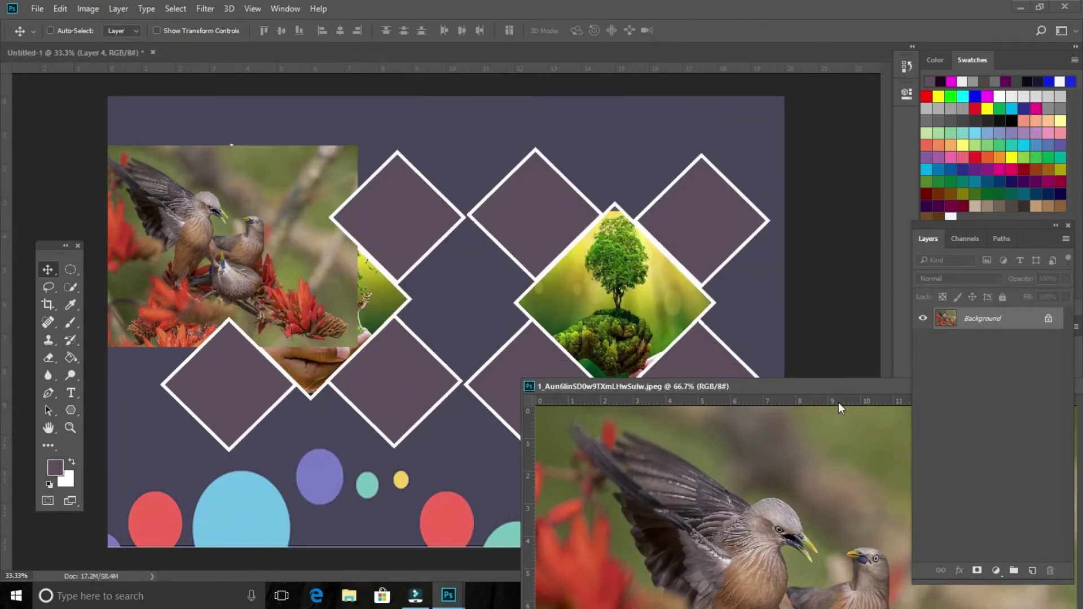
left_click_drag(834, 387, 517, 291)
left_click(708, 289)
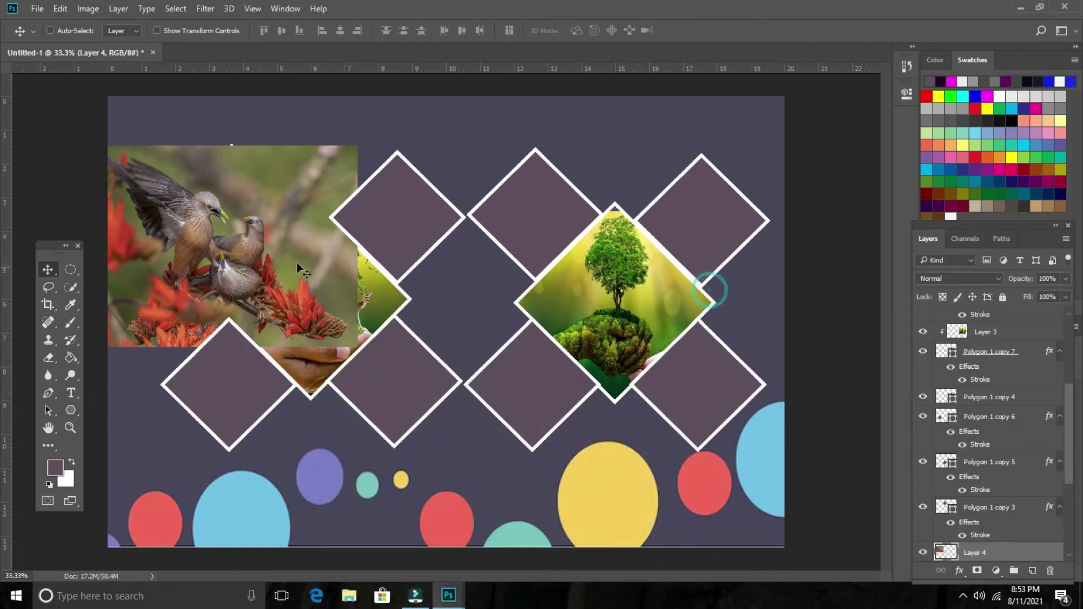
mouse_move(248, 262)
left_mouse_down()
mouse_move(277, 215)
mouse_move(251, 190)
left_mouse_up()
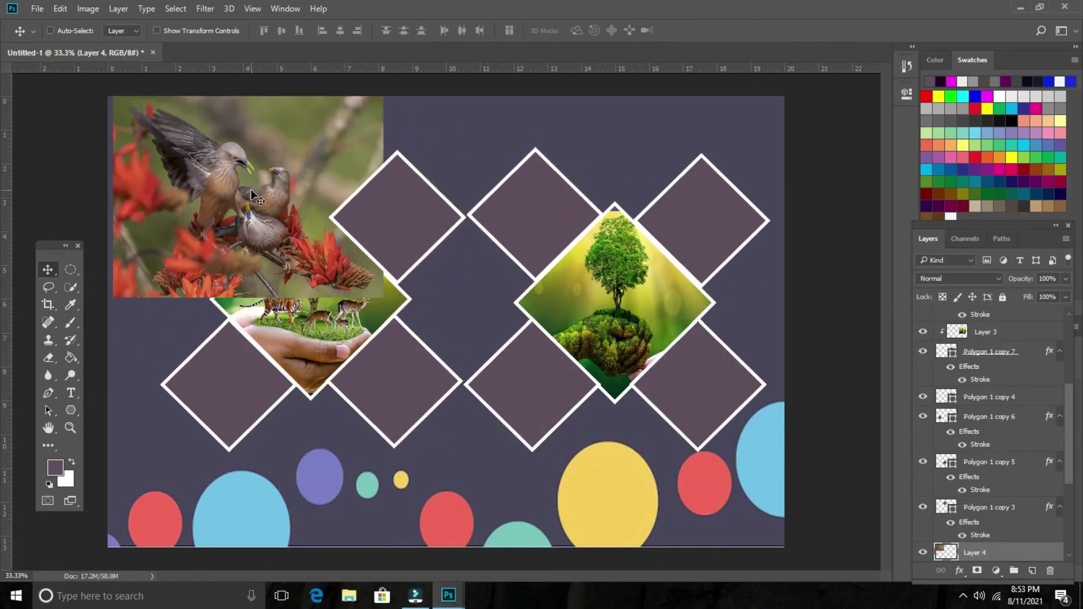
- Clip the bird photo into the diamond and scale it to about 57%, stretched taller
left_click(123, 12)
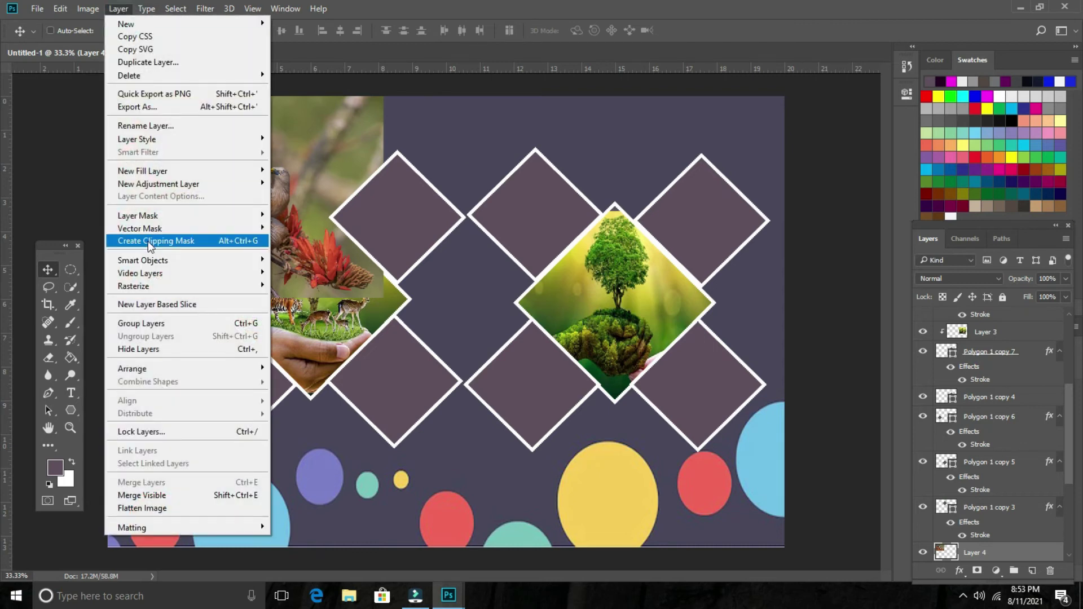
left_click(149, 246)
right_click(241, 190)
left_click(273, 195)
key("ctrl+t")
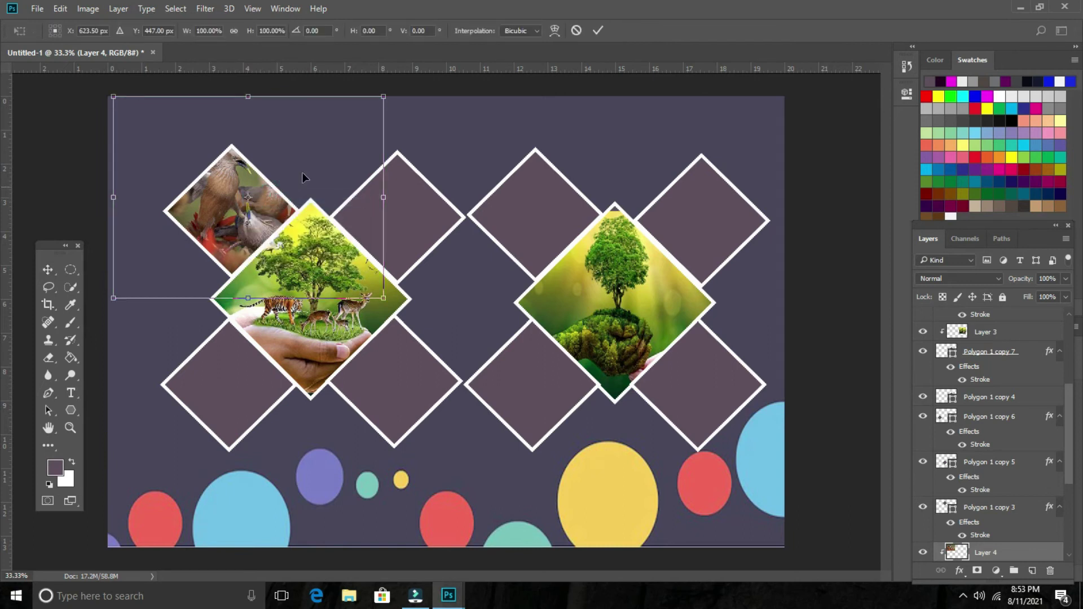
left_click_drag(383, 95, 326, 139)
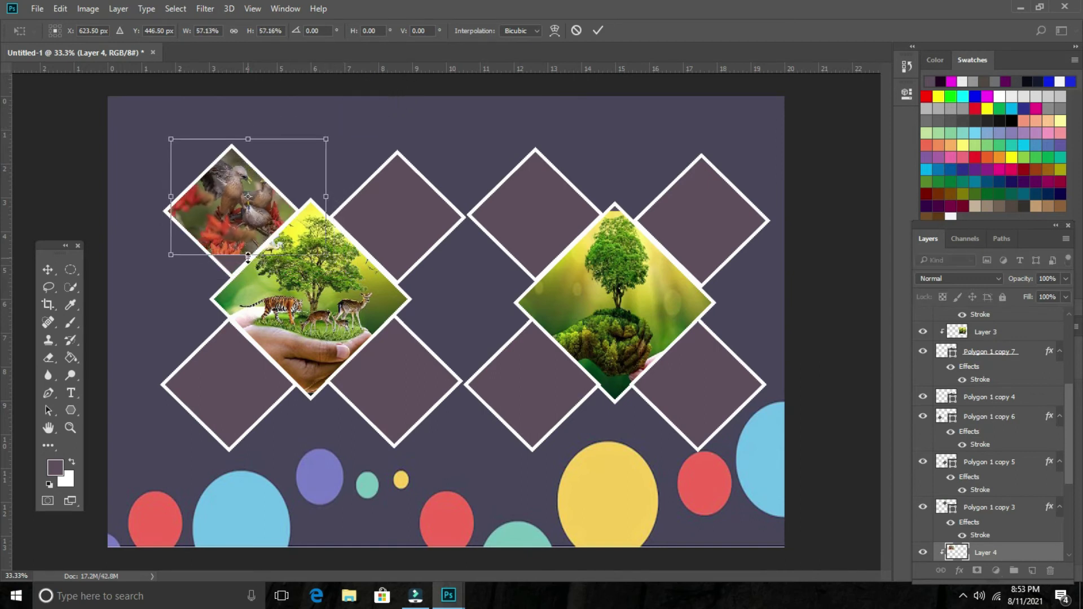
left_click_drag(248, 257, 249, 264)
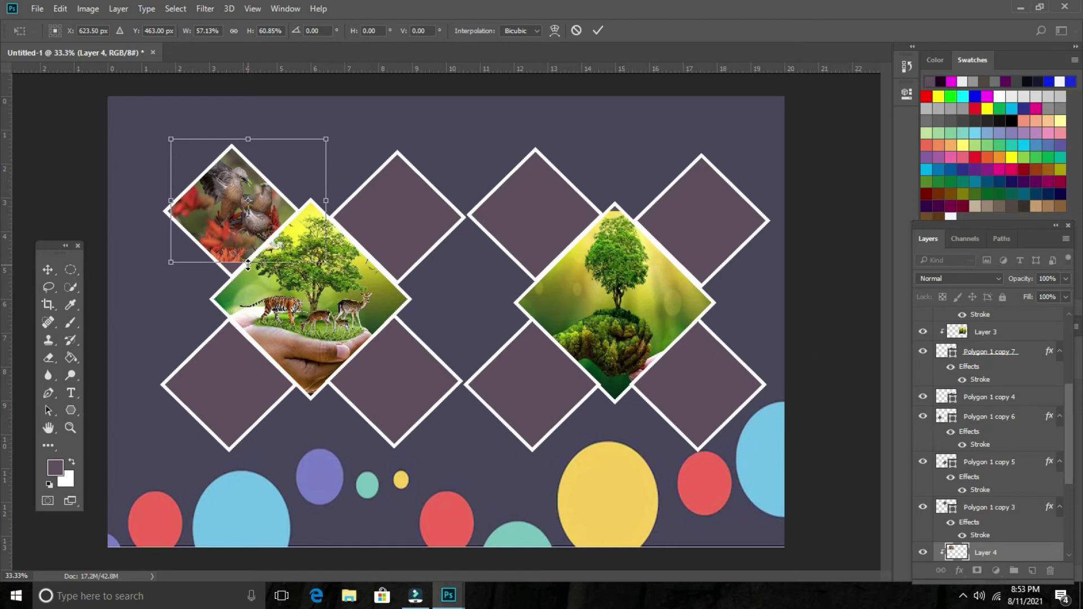
key("Return")
- Select the Polygon 1 copy 3 diamond layer and open cropped-29.jpg
right_click(369, 212)
left_click(404, 218)
key("ctrl+o")
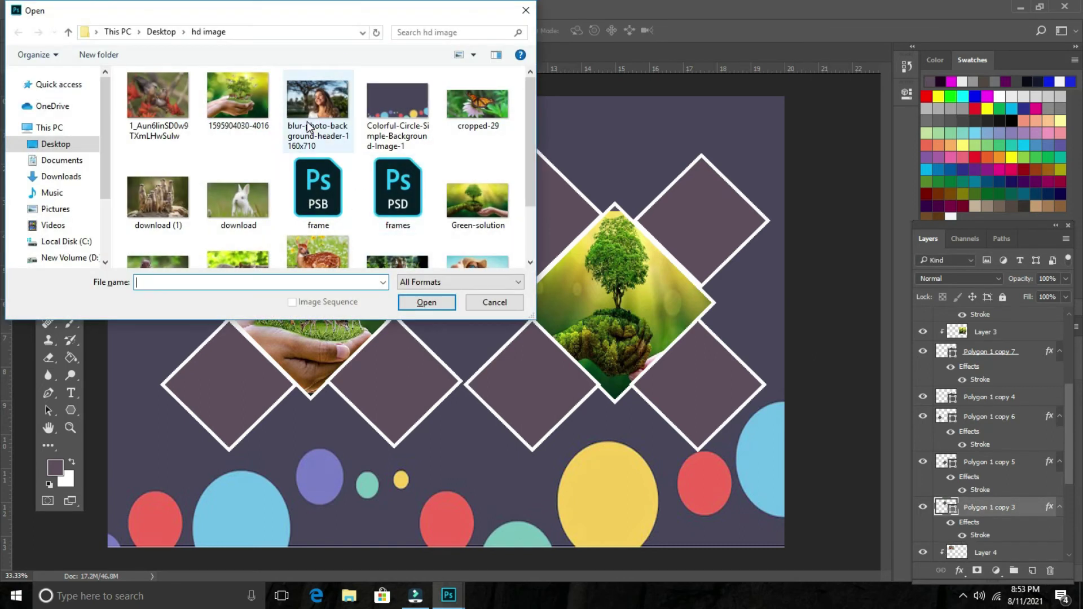
left_click(479, 106)
left_click(426, 302)
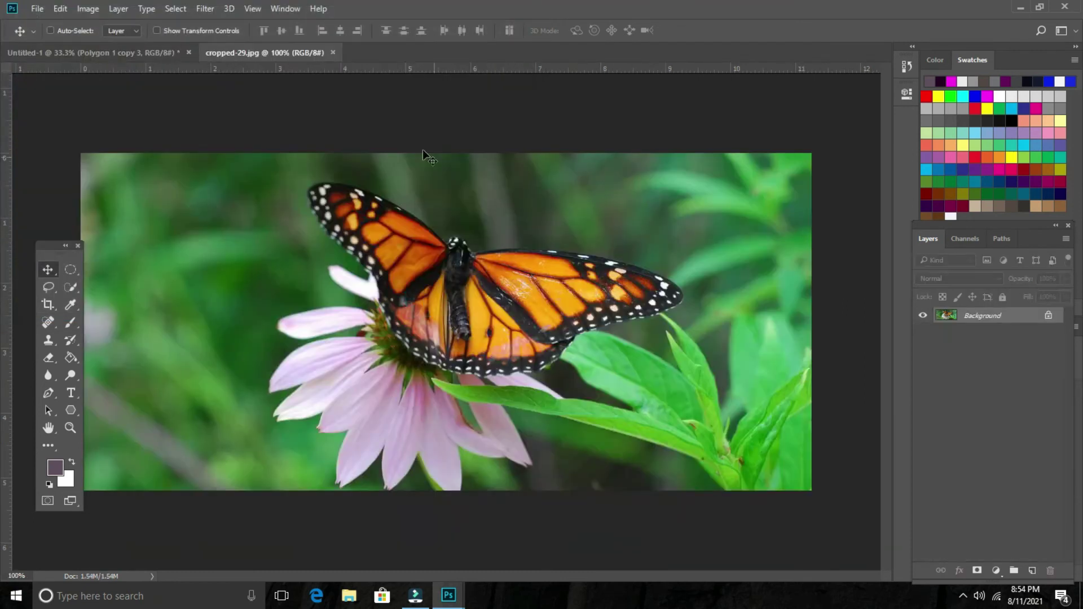
- Copy the butterfly photo in as Layer 5, clip it to the diamond, and scale to about 82%
left_click_drag(283, 53, 564, 112)
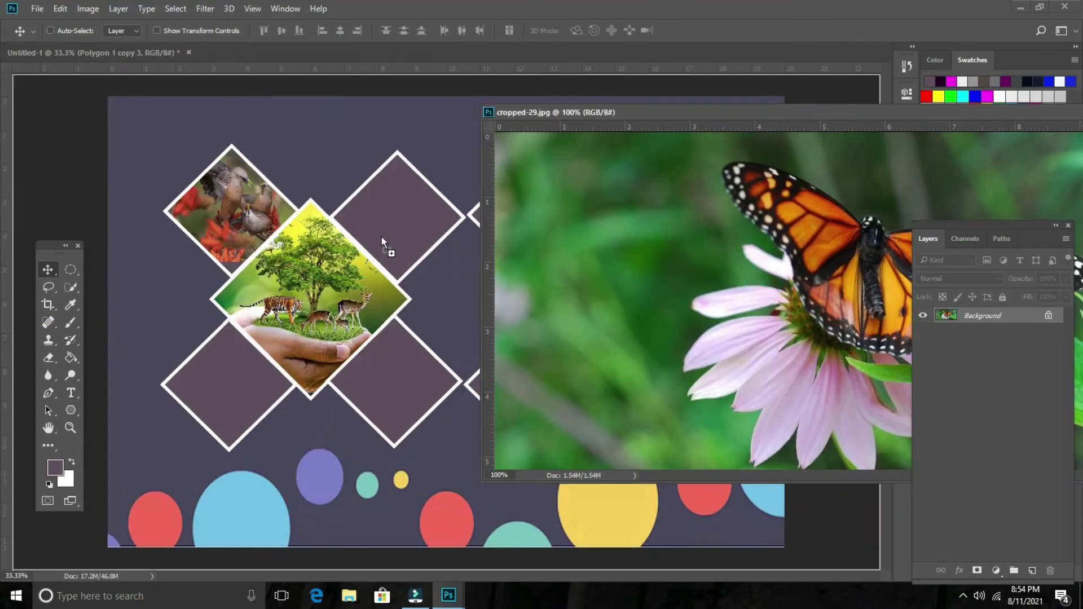
left_click_drag(609, 231, 385, 217)
left_click(124, 16)
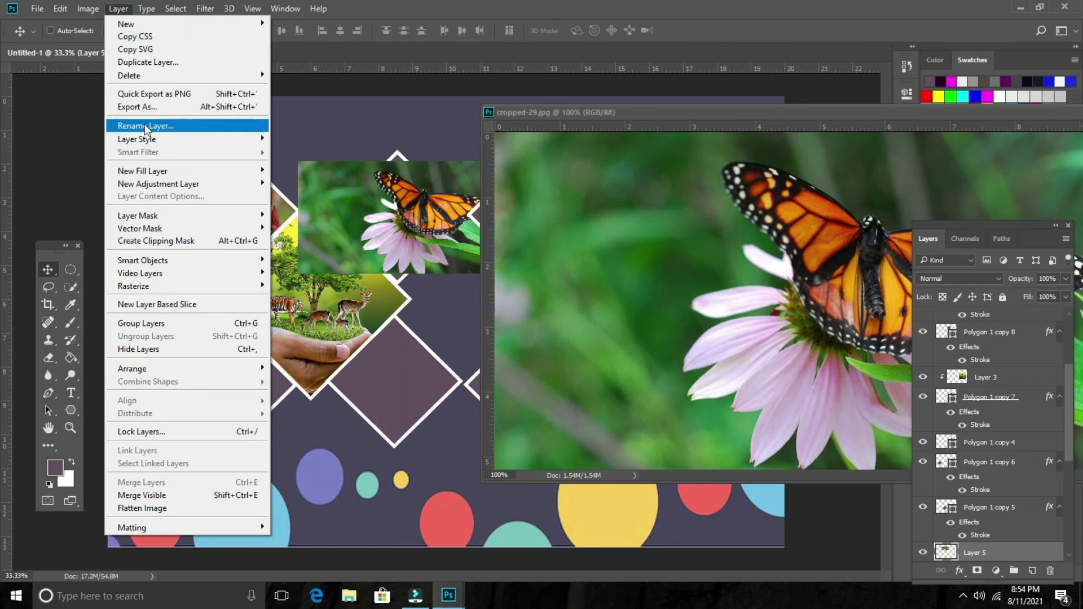
left_click(154, 243)
left_click_drag(906, 116, 769, 218)
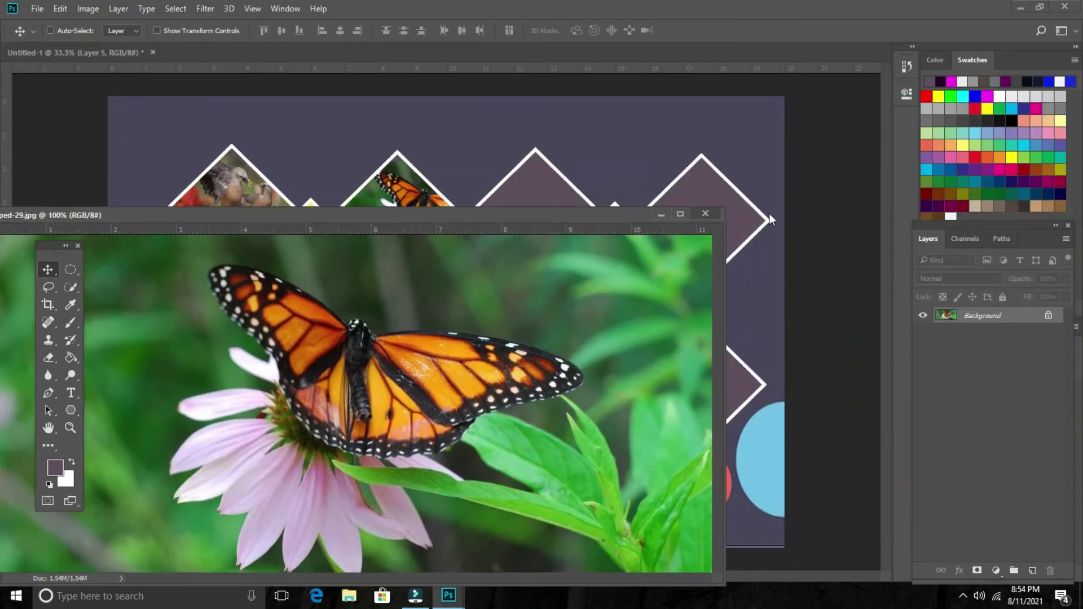
left_click(661, 214)
key("ctrl+t")
left_click_drag(535, 161, 413, 210)
key("Return")
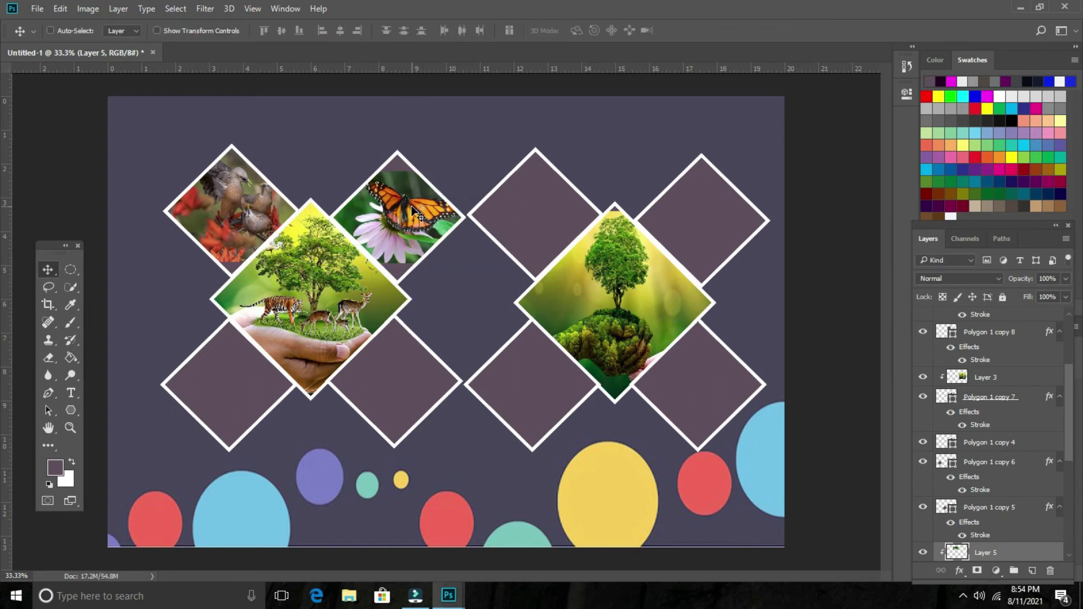
- Select the Polygon 1 copy 8 diamond layer and open download (1).jpg
left_click(534, 188, "ctrl")
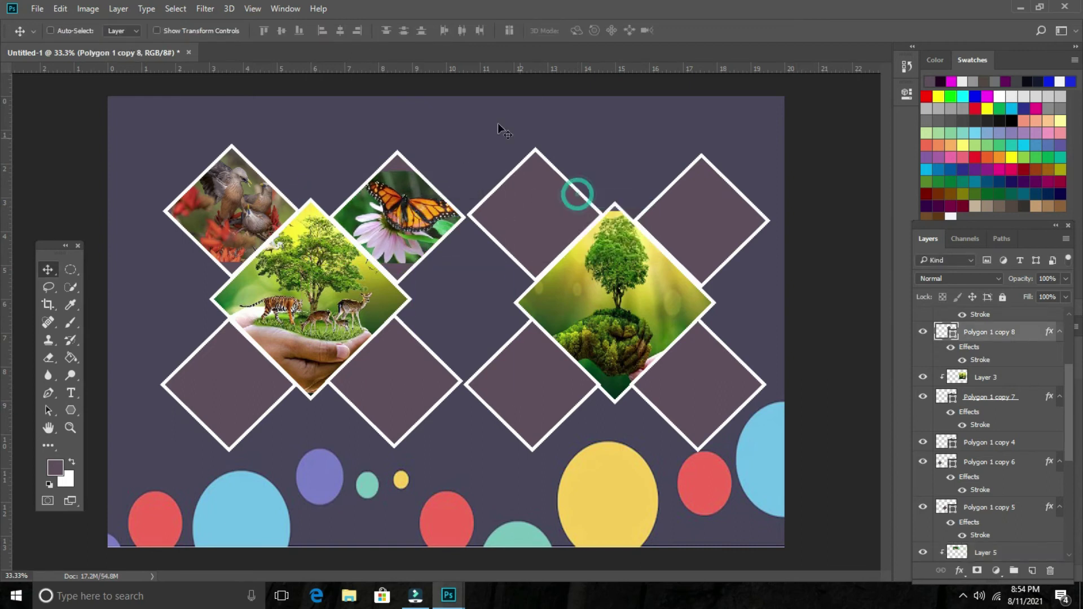
key("ctrl+o")
left_click(160, 205)
left_click(425, 301)
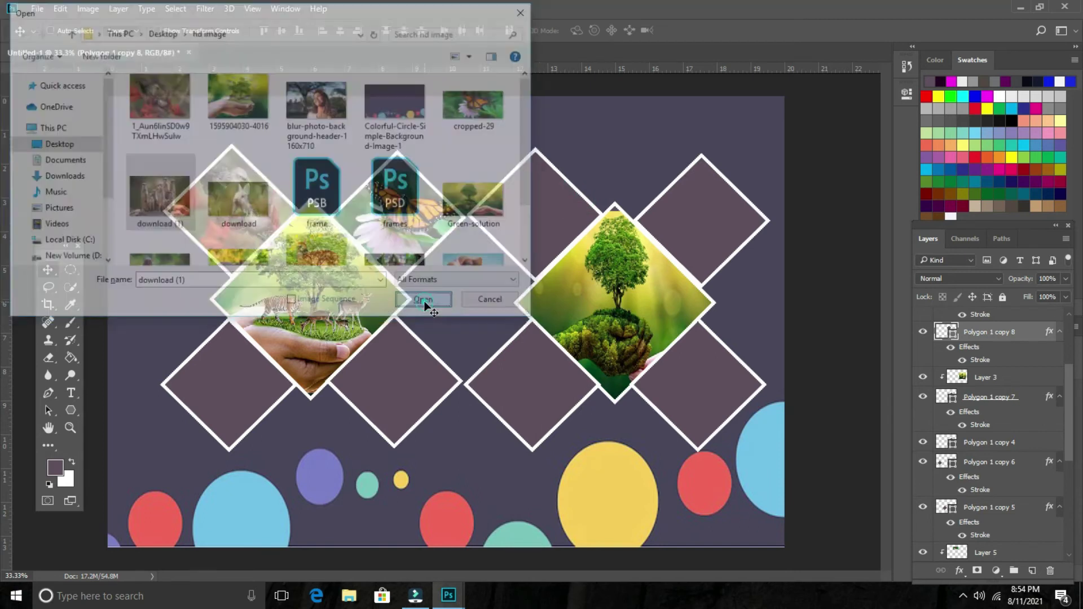
- Copy the meerkat photo onto the collage as Layer 6 over the diamond
left_click_drag(313, 66, 344, 97)
mouse_move(342, 165)
left_mouse_down()
mouse_move(516, 225)
mouse_move(551, 223)
mouse_move(614, 122)
left_mouse_up()
key("ctrl+t")
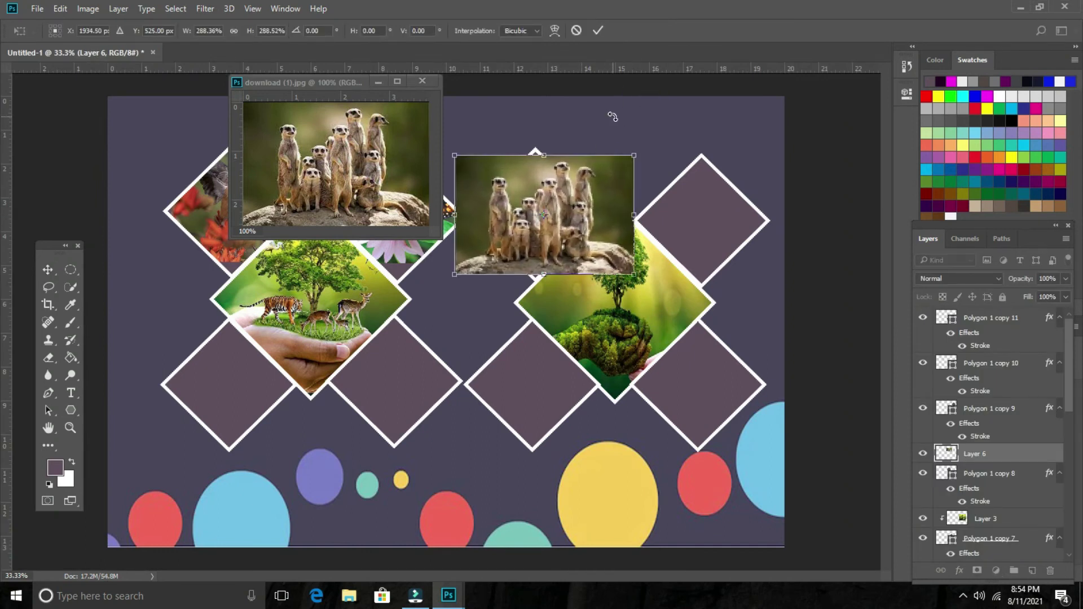
key("Return")
- Clip the meerkat photo into the diamond and shrink it slightly to fit
left_click(120, 9)
left_click(175, 243)
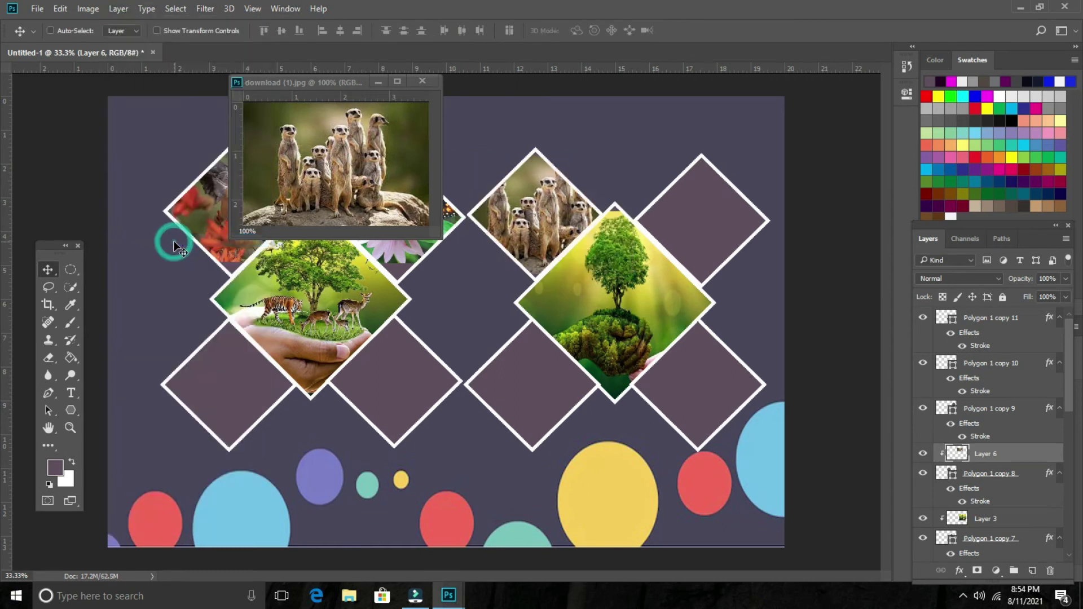
key("ctrl+t")
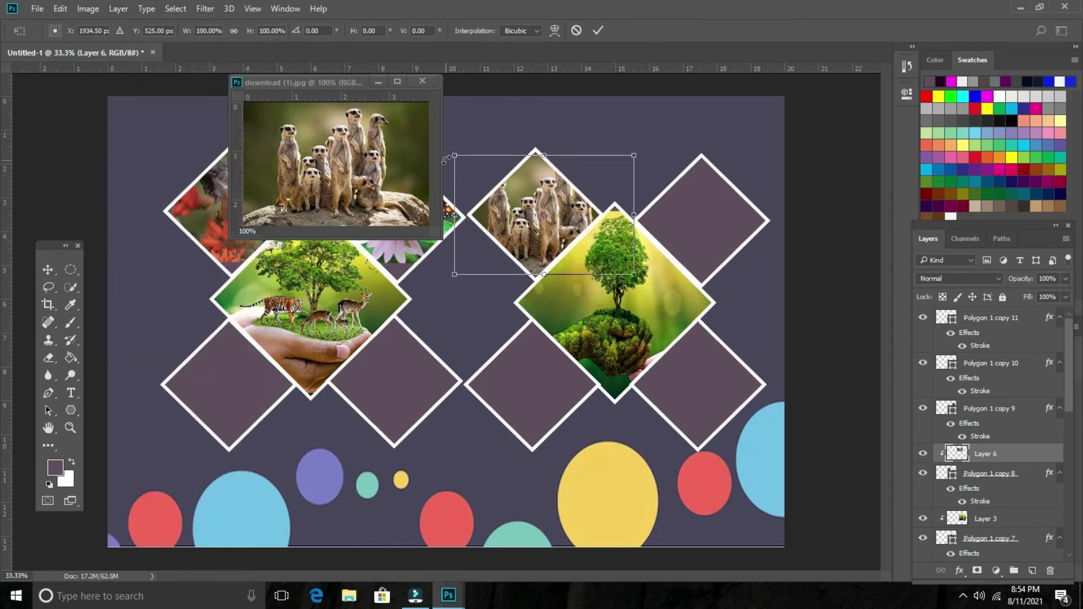
left_click_drag(455, 154, 470, 157)
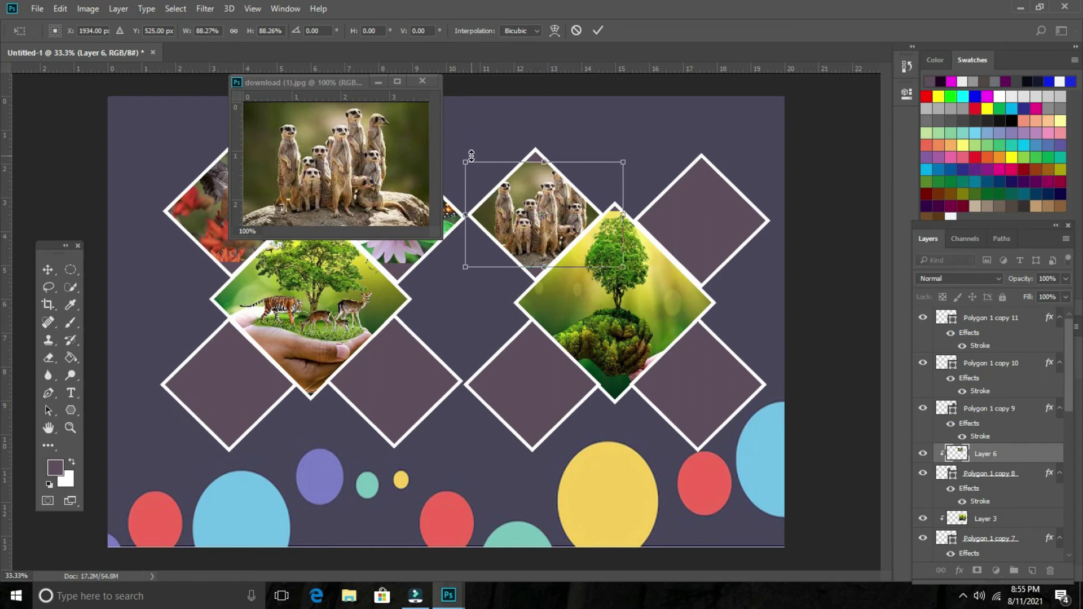
key("Return")
- Close the meerkat source image and select the top-right diamond's Polygon 1 copy 9 layer
left_click(422, 81)
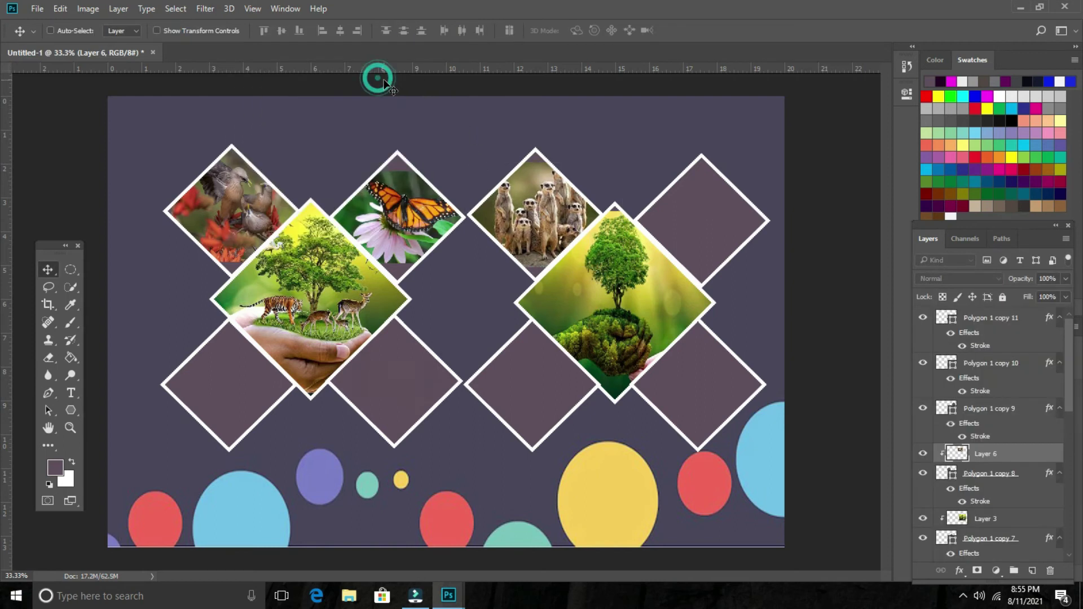
right_click(686, 209)
left_click(711, 217)
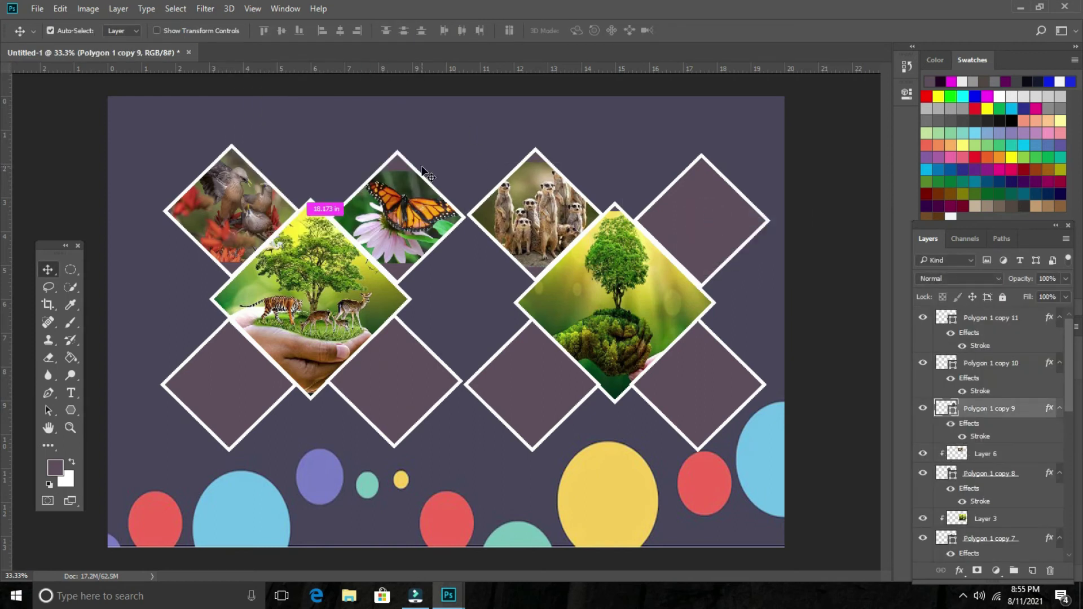
- Open the rabbit download photo and copy it onto the collage as Layer 7
key("ctrl+o")
left_click(238, 200)
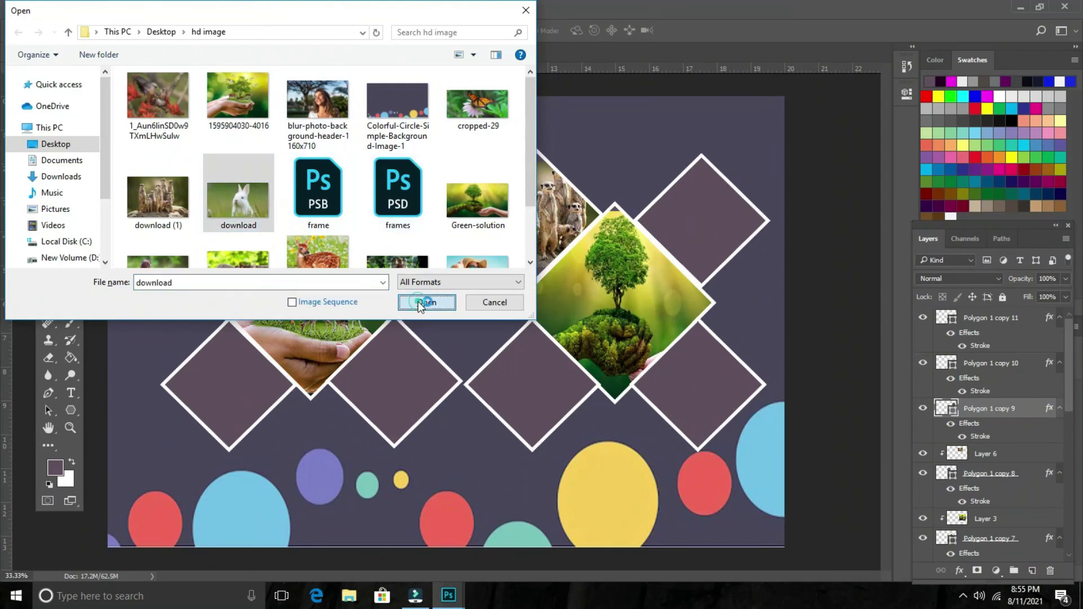
left_click(418, 301)
left_click_drag(259, 53, 301, 114)
mouse_move(338, 192)
left_mouse_down()
mouse_move(699, 220)
mouse_move(795, 160)
left_mouse_up()
- Enlarge the rabbit photo to cover its diamond and close the source image
key("ctrl+t")
left_click_drag(712, 257, 699, 277)
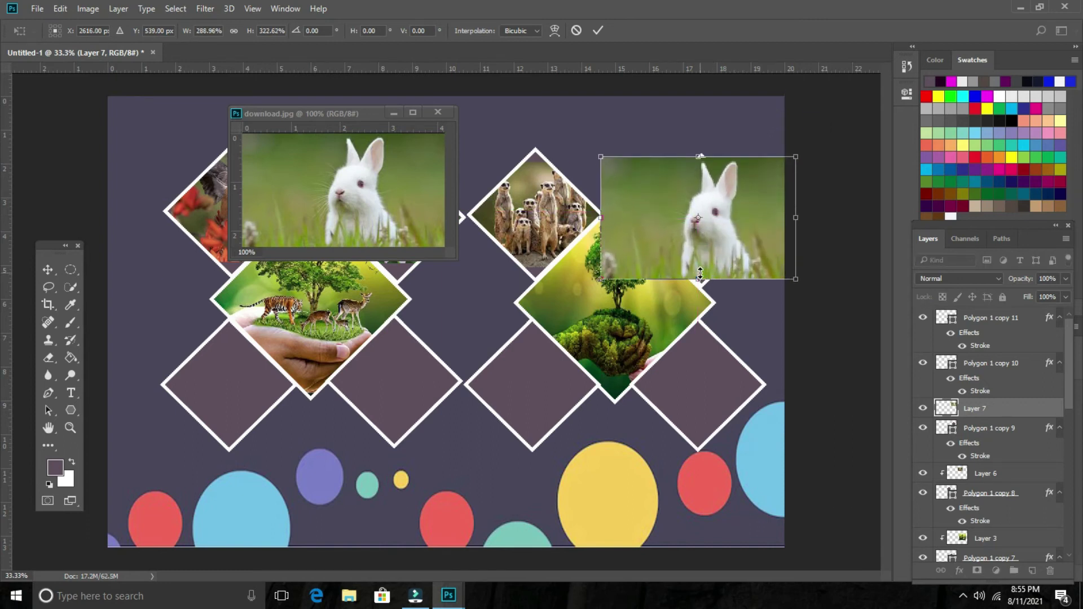
left_click(393, 113)
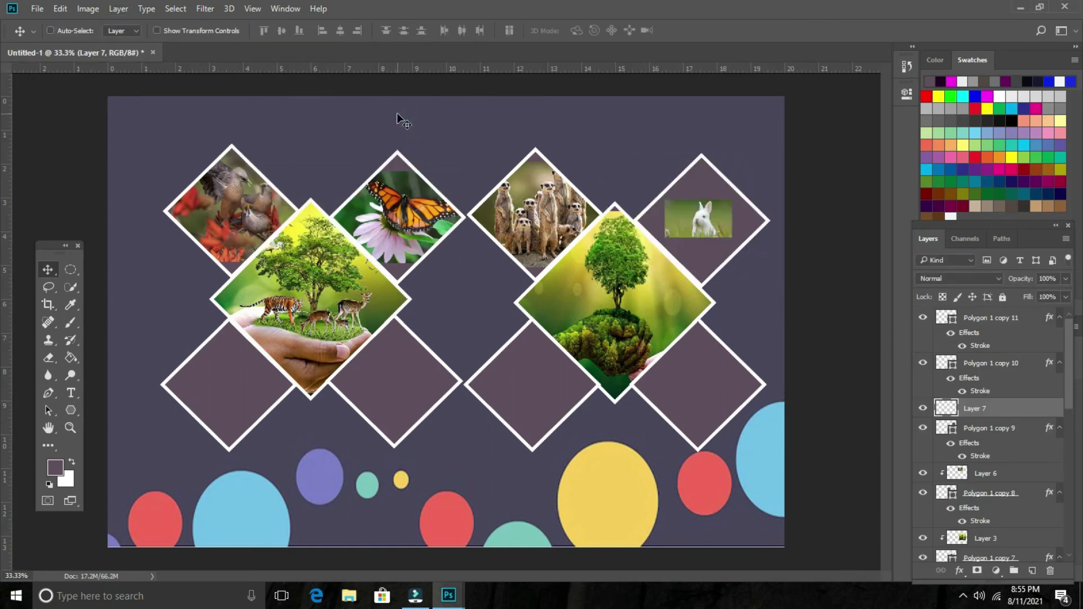
key("ctrl+t")
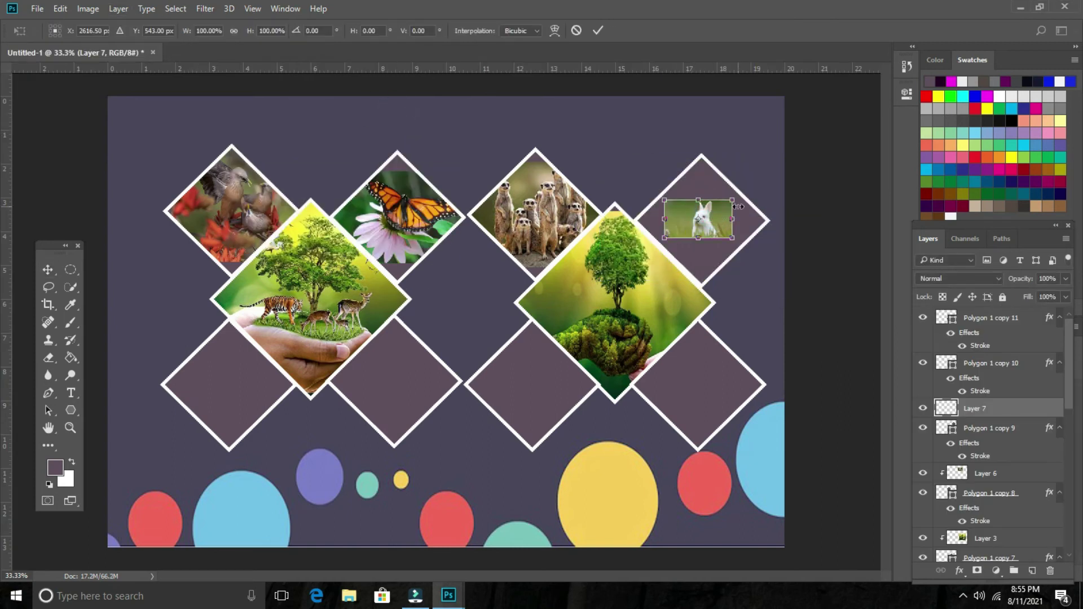
left_click_drag(732, 201, 792, 166)
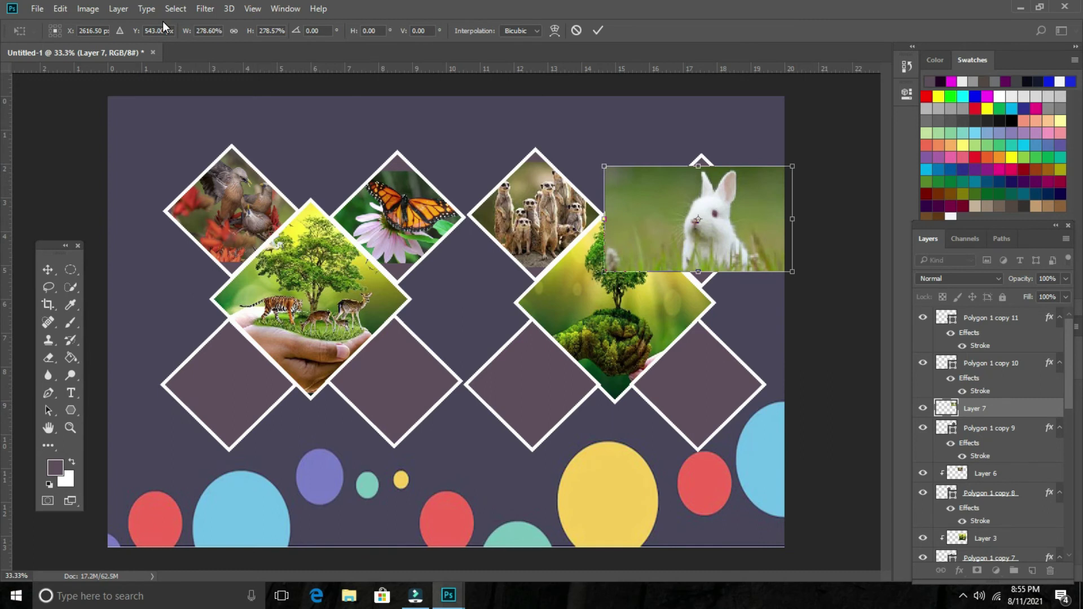
key("Return")
- Clip the rabbit photo into the diamond and shift it down and slightly left
left_click(118, 8)
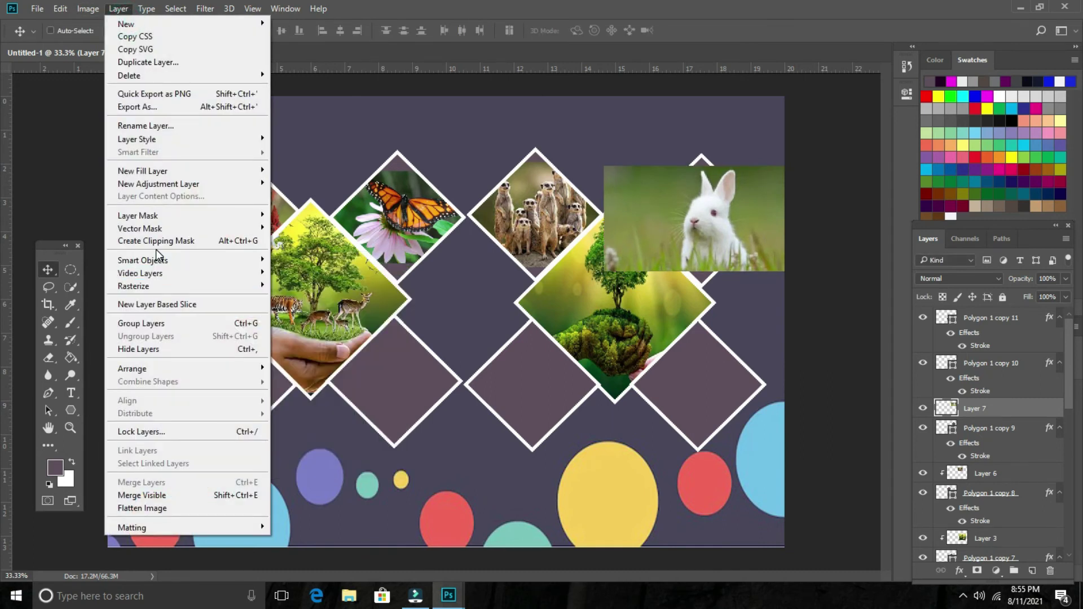
left_click(157, 240)
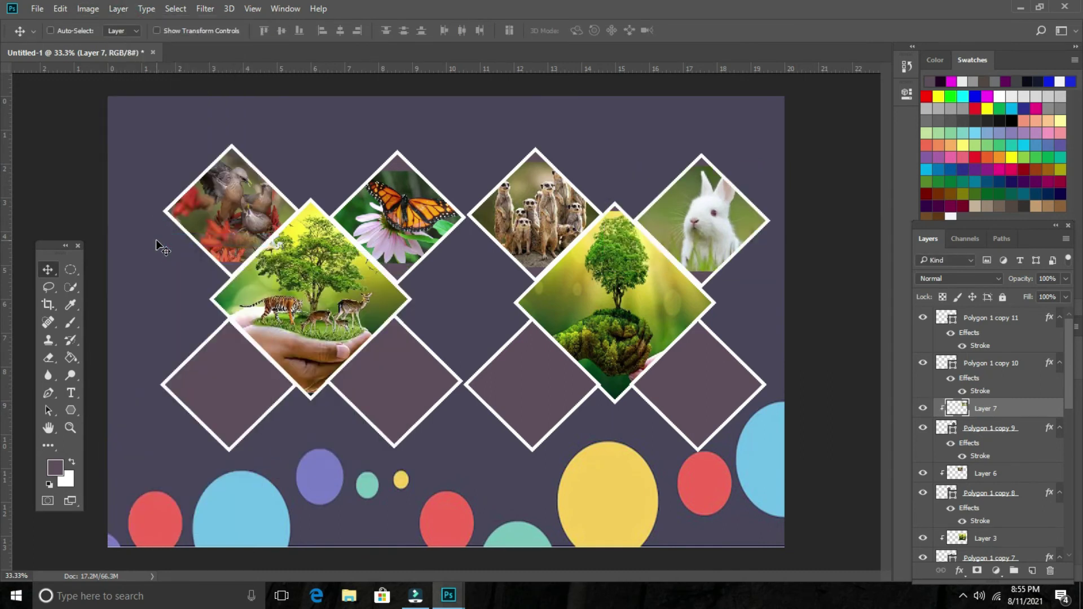
left_click_drag(701, 210, 710, 215)
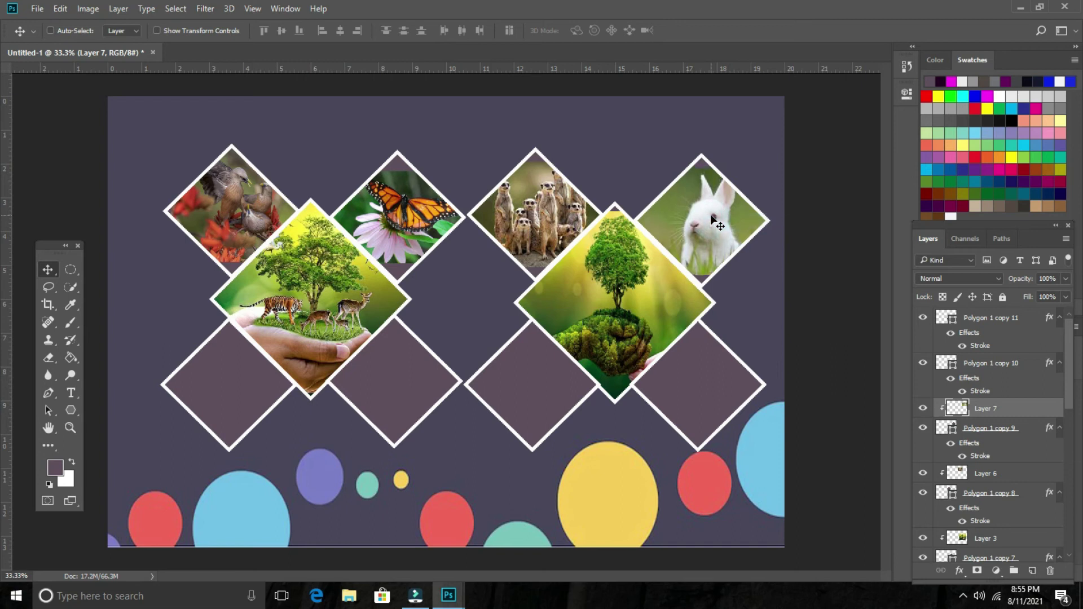
key("shift+Left")
key("shift+Left")
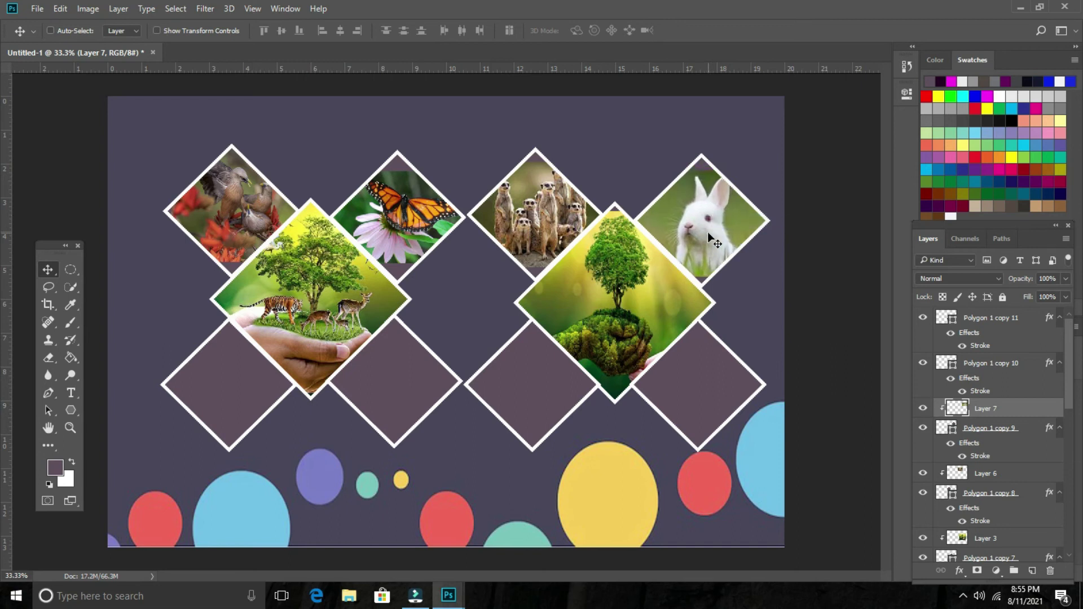
right_click(246, 384)
- Select the lower-left diamond layer, open images (1).jpg, and copy the chipmunk onto the collage
left_click(243, 381)
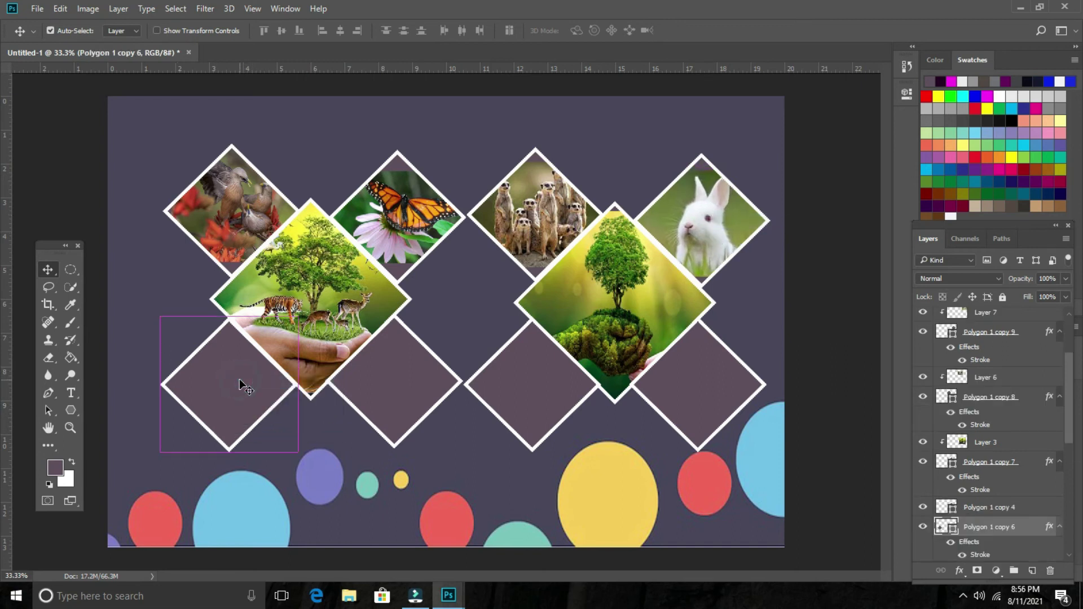
key("ctrl+o")
scroll(526, 258, "down", 1)
left_click(158, 198)
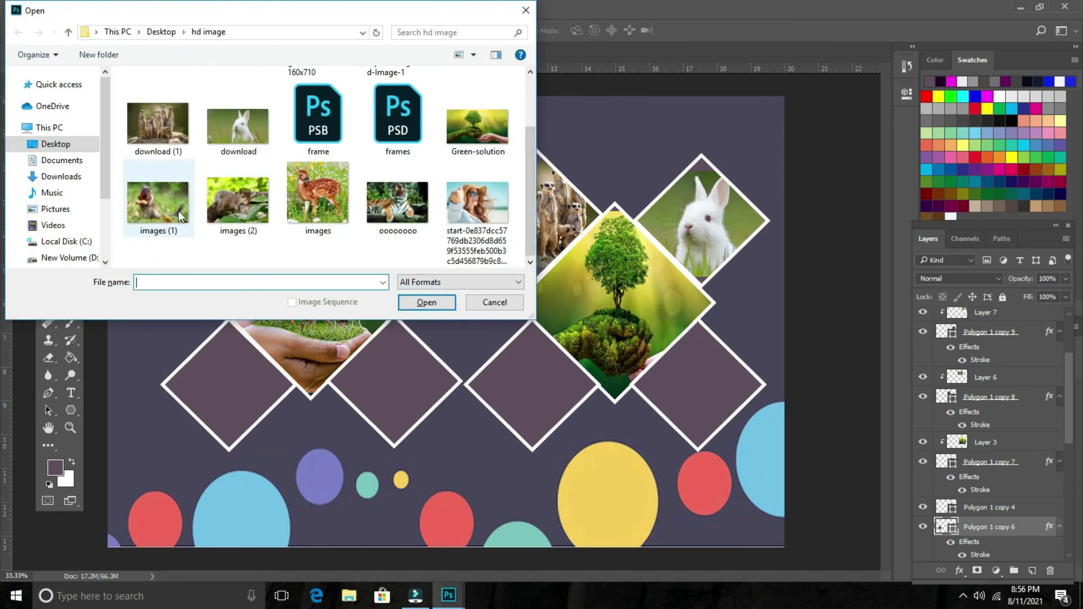
left_click(427, 302)
left_click_drag(263, 53, 354, 87)
mouse_move(412, 169)
left_mouse_down()
mouse_move(220, 377)
mouse_move(237, 387)
mouse_move(315, 323)
left_mouse_up()
- Stretch the chipmunk photo taller over the lower-left diamond
key("ctrl+t")
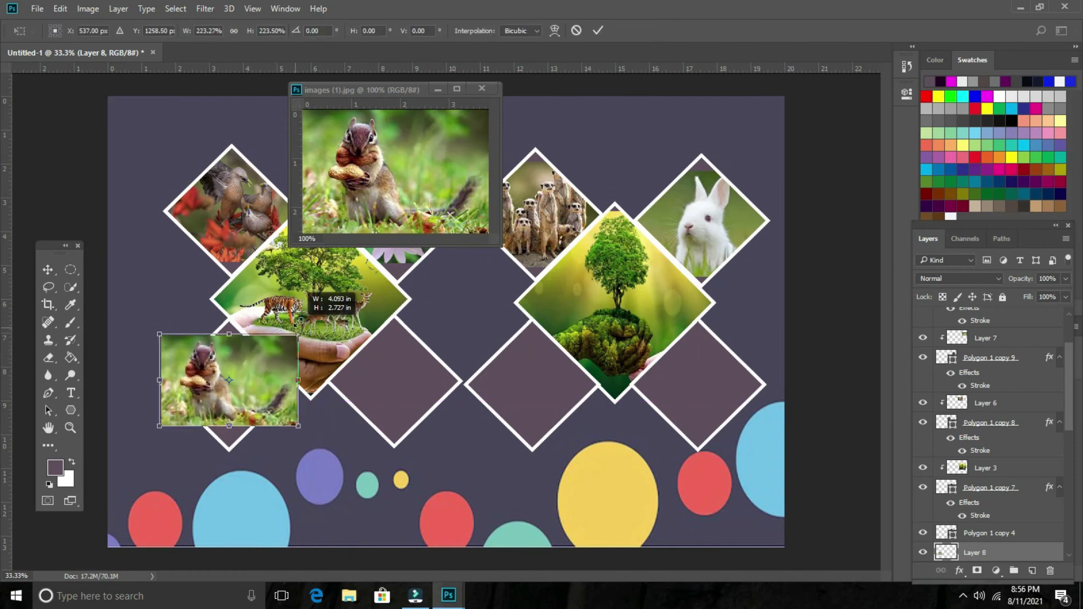
left_click_drag(229, 437, 229, 443)
left_click_drag(239, 391, 256, 388)
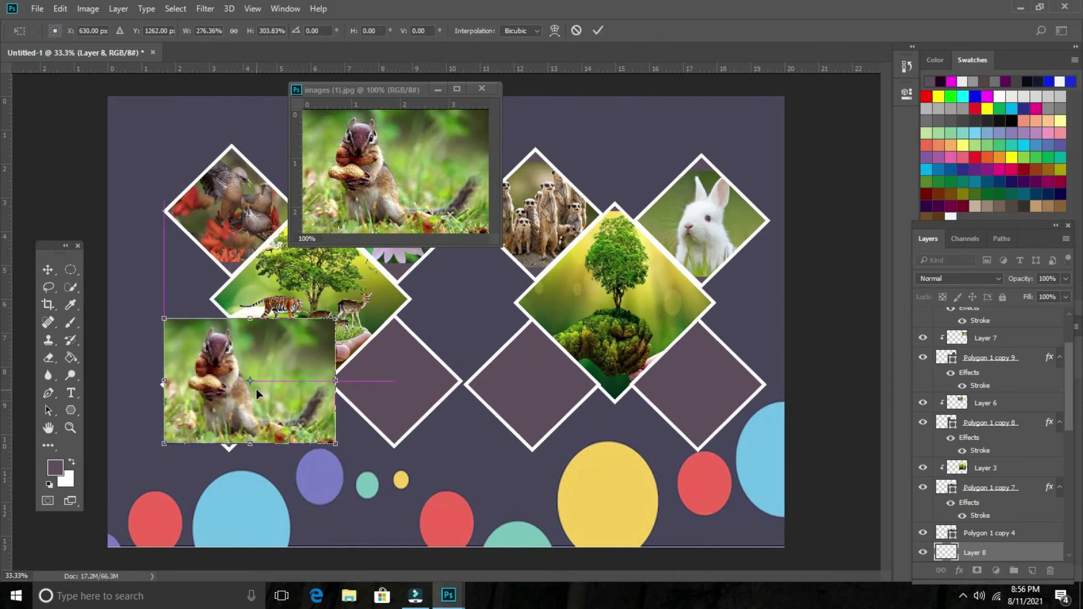
key("Return")
- Clip the chipmunk into the diamond as Layer 8, nudge it, and close images (1).jpg
left_click(118, 9)
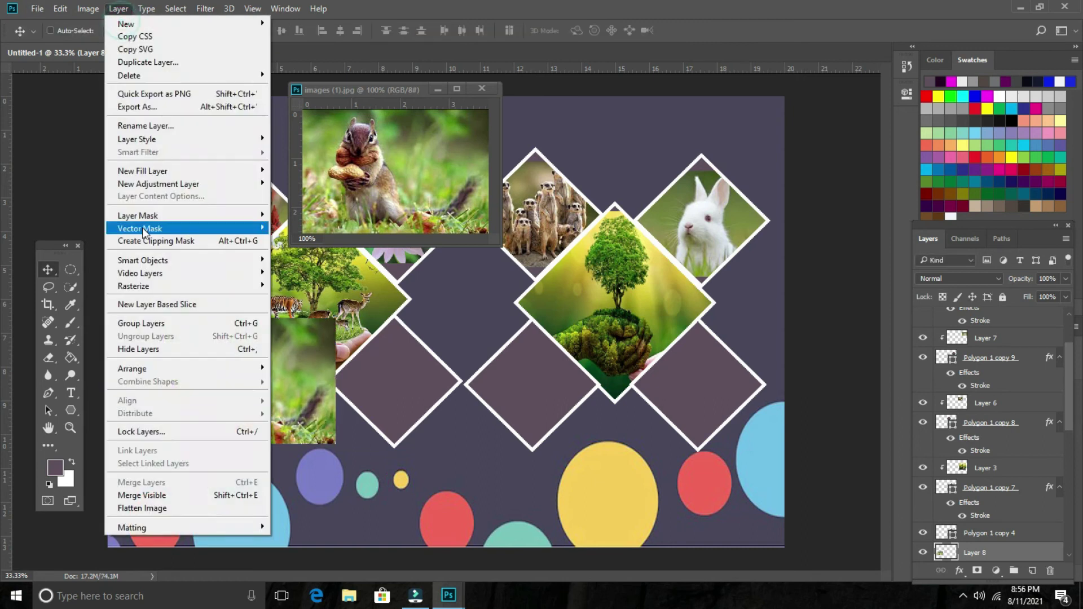
left_click(158, 241)
right_click(249, 395)
left_click(253, 394)
left_click_drag(250, 395, 249, 394)
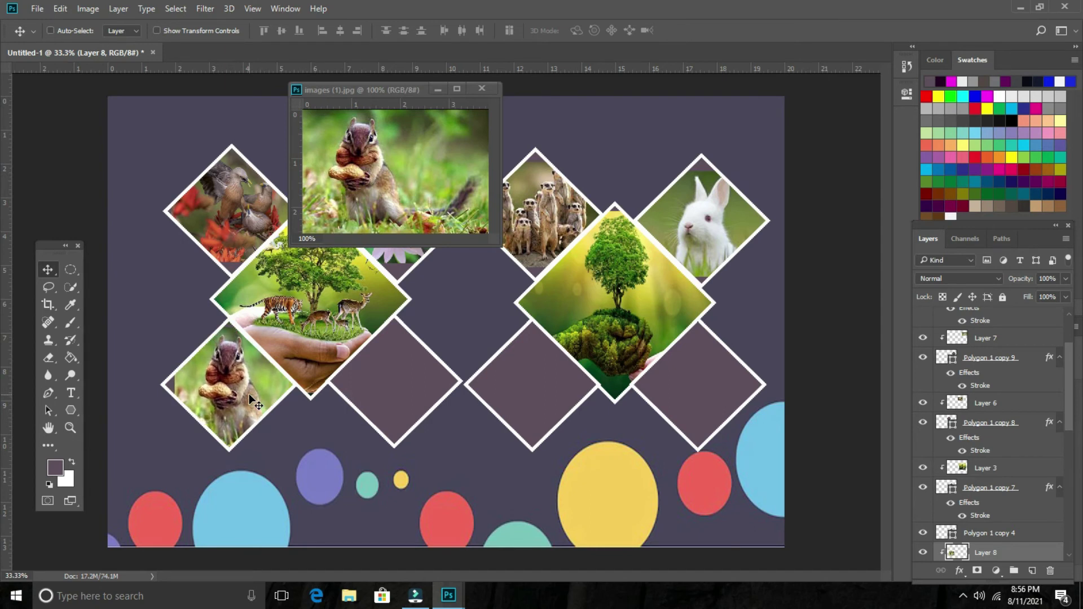
left_click(479, 91)
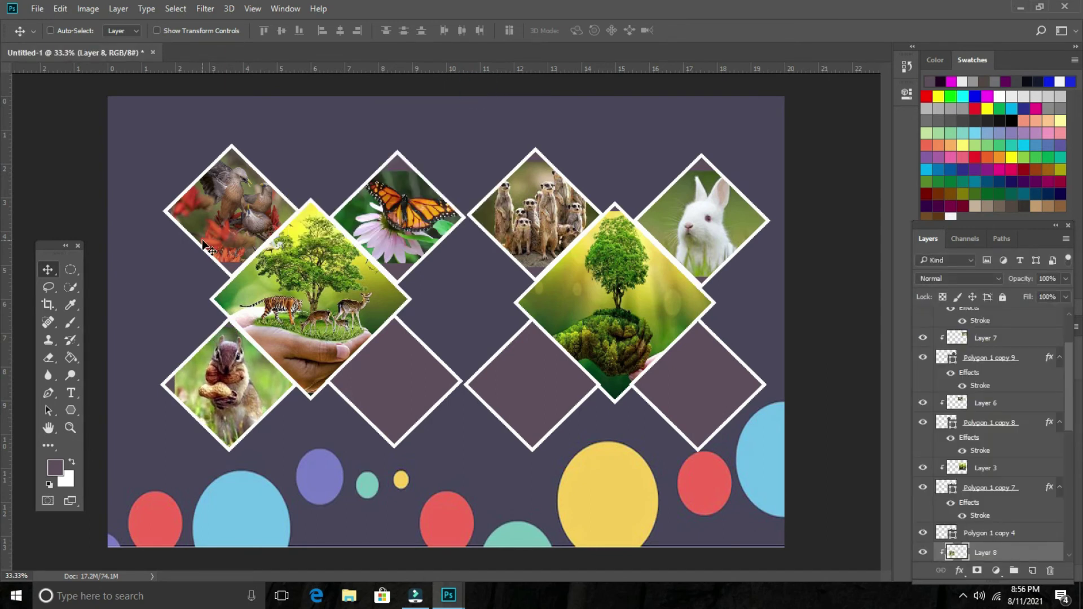
- Select the empty lower-right diamond's layer, open images (2).jpg, and copy the squirrel onto it
right_click(375, 381)
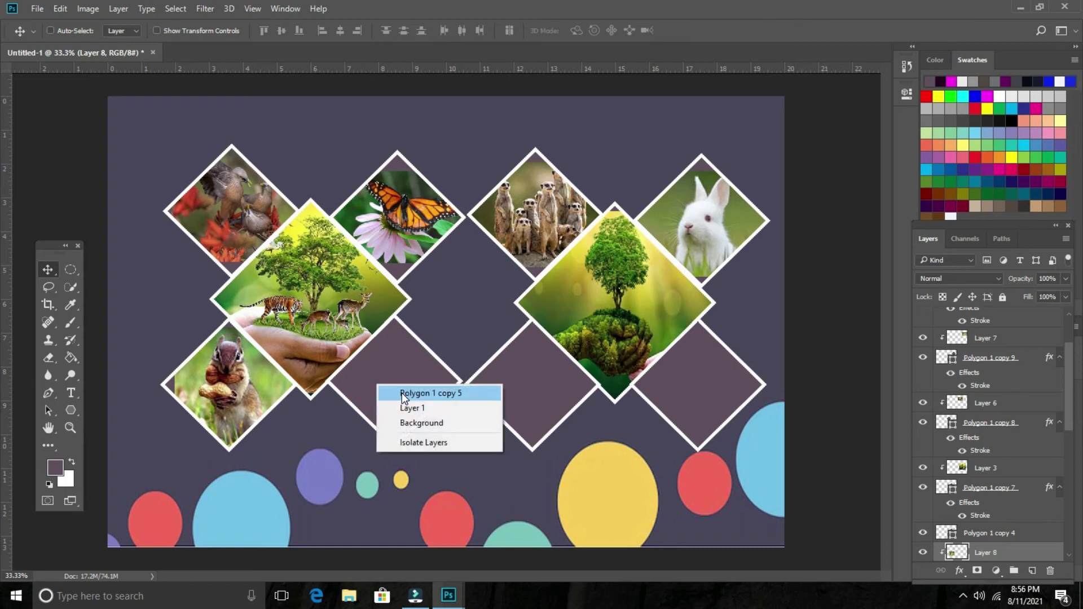
left_click(402, 392)
key("ctrl+o")
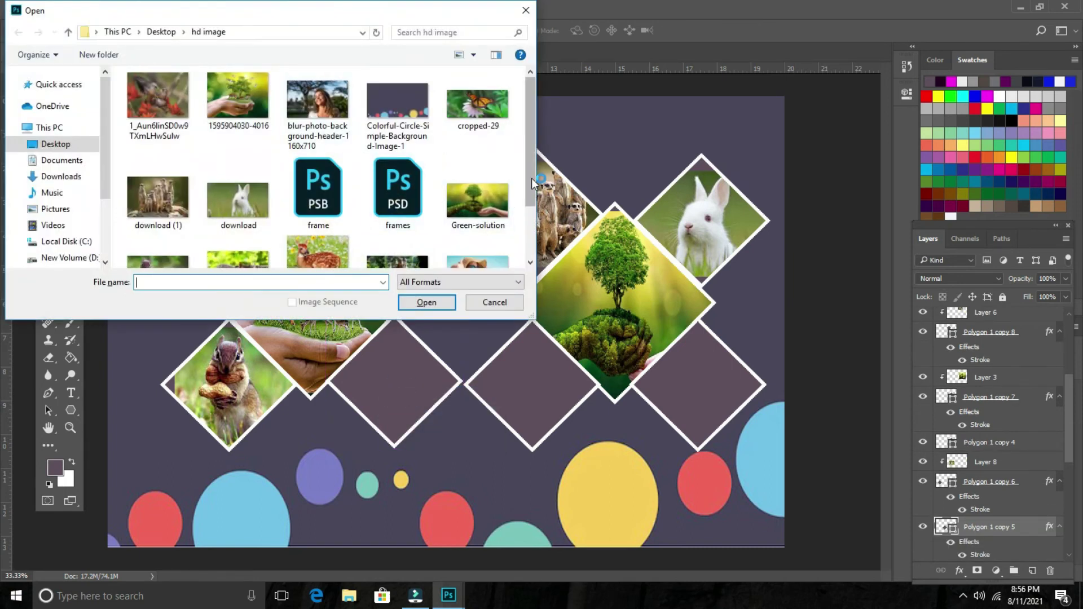
left_click_drag(531, 178, 533, 211)
left_click(243, 216)
left_click(426, 303)
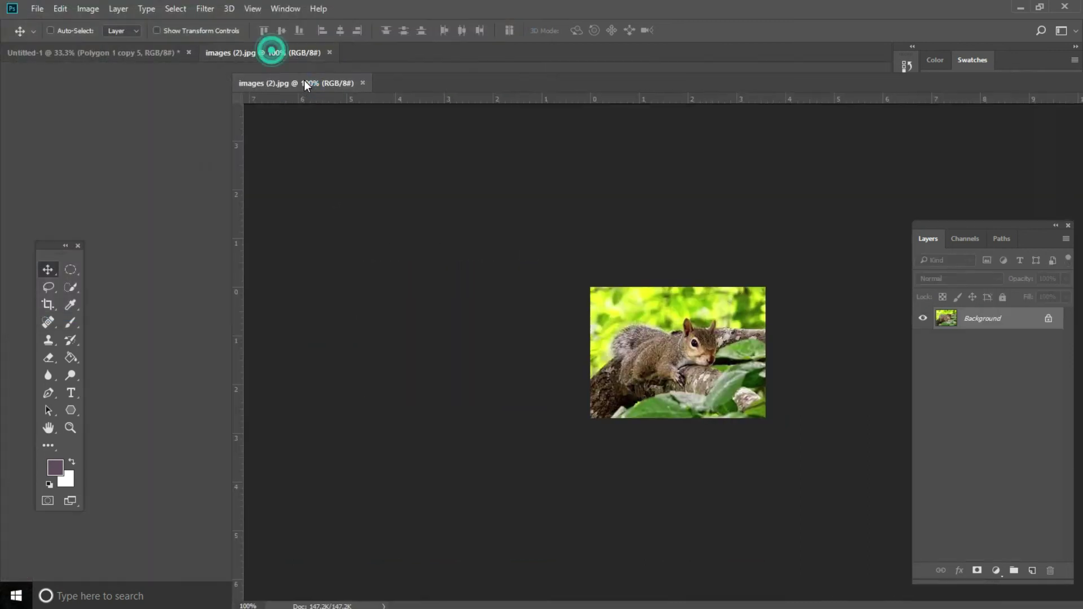
left_click_drag(304, 82, 305, 83)
mouse_move(345, 192)
left_mouse_down()
mouse_move(395, 383)
mouse_move(463, 327)
left_mouse_up()
- Enlarge the squirrel to about 229%, stretch it taller, and clip it into the diamond
key("ctrl+t")
left_click_drag(409, 373, 416, 369)
left_click_drag(400, 424, 403, 433)
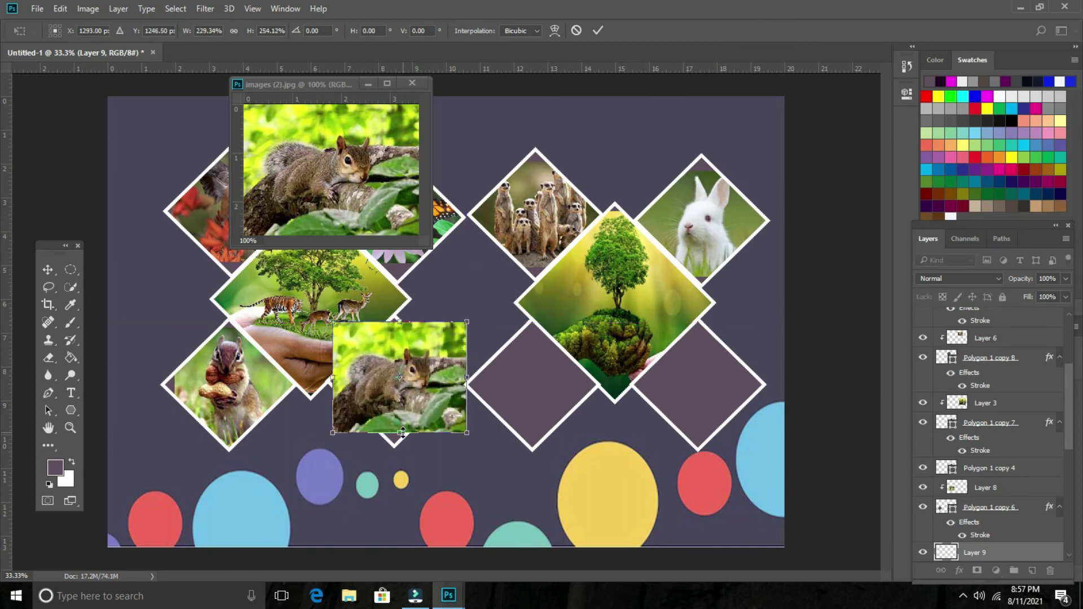
left_click(119, 8)
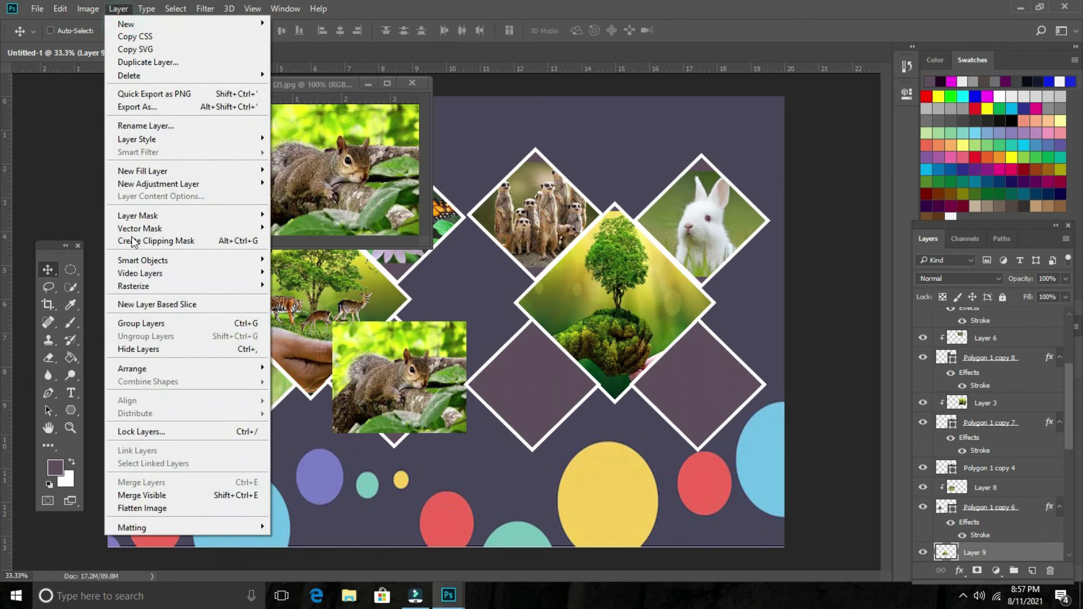
left_click(171, 242)
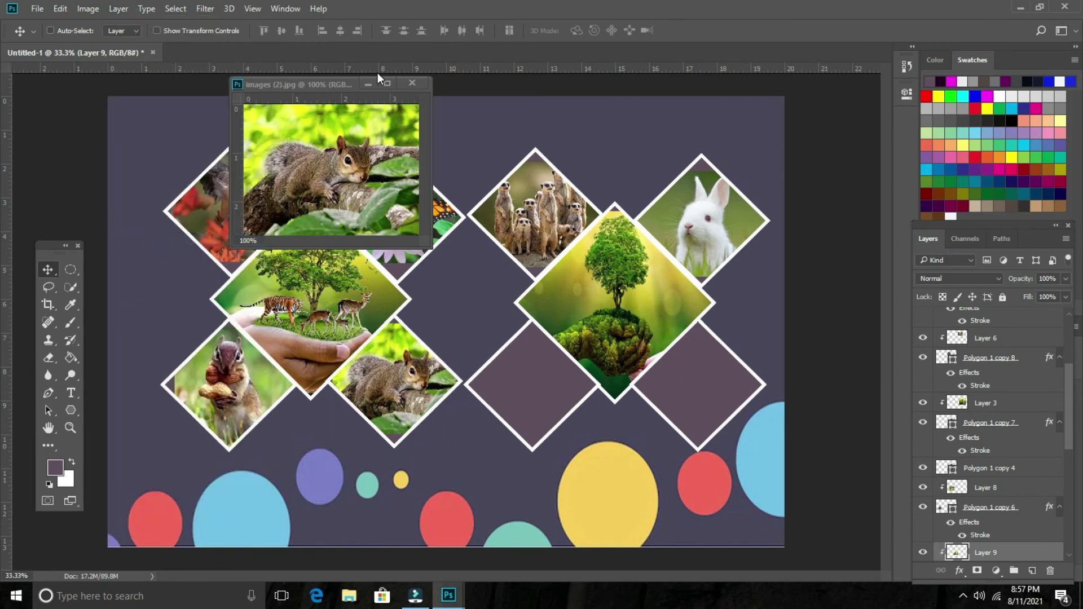
- Close the squirrel source image and select the Polygon 1 copy 11 diamond layer
left_click(412, 82)
right_click(521, 370)
left_click(549, 381)
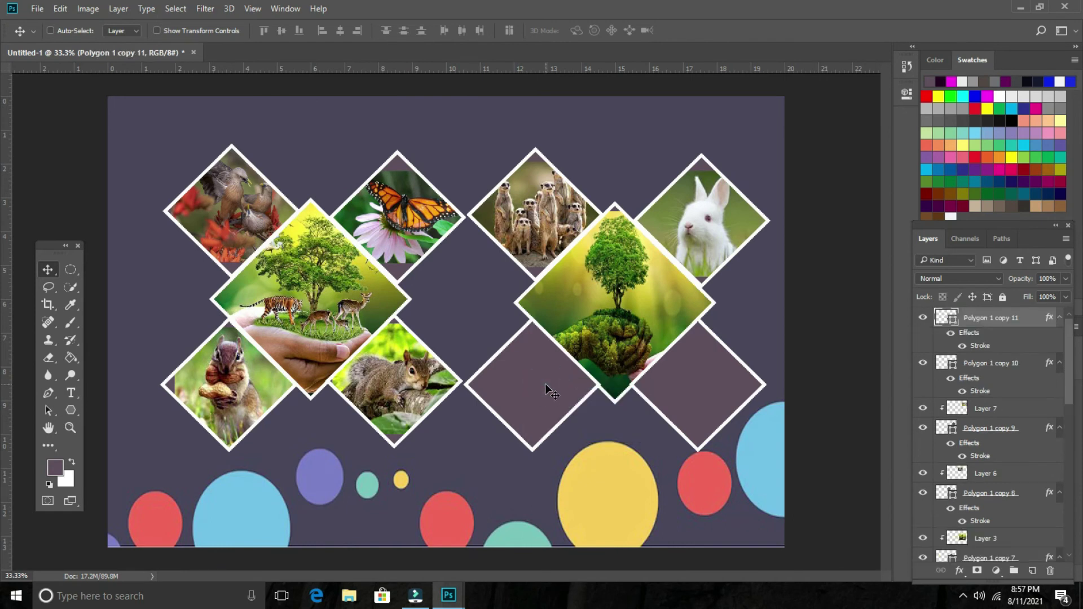
- Open images.jpg and copy the fawn photo onto the empty lower-left diamond
key("ctrl+o")
left_click(313, 255)
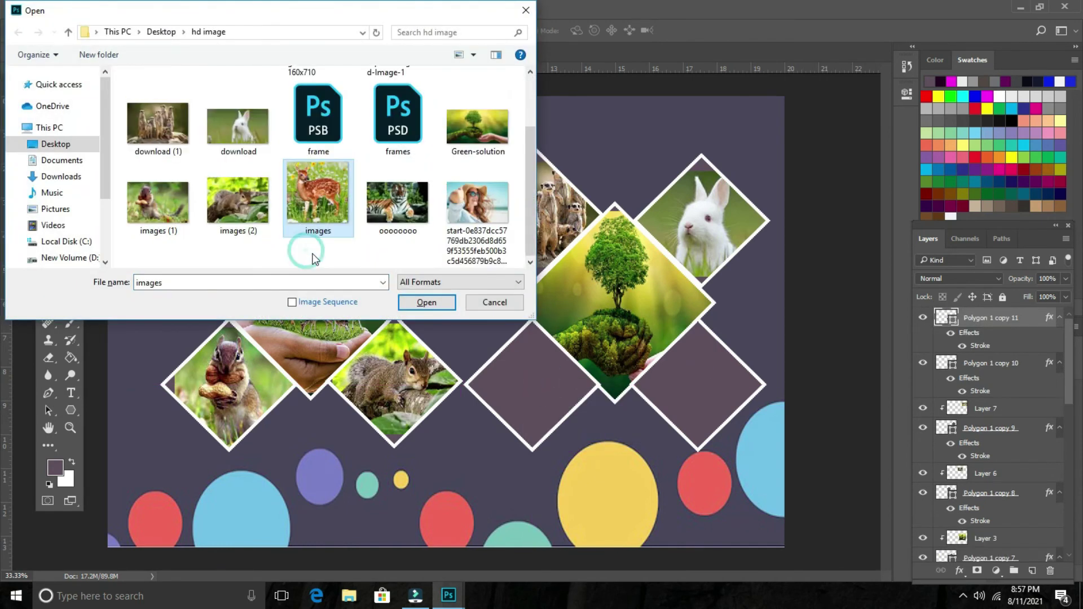
left_click(418, 304)
left_click_drag(296, 56, 251, 79)
mouse_move(319, 158)
left_mouse_down()
mouse_move(472, 290)
mouse_move(530, 373)
mouse_move(589, 328)
left_mouse_up()
- Clip the fawn into the diamond beneath it and select its Layer 10
key("ctrl+t")
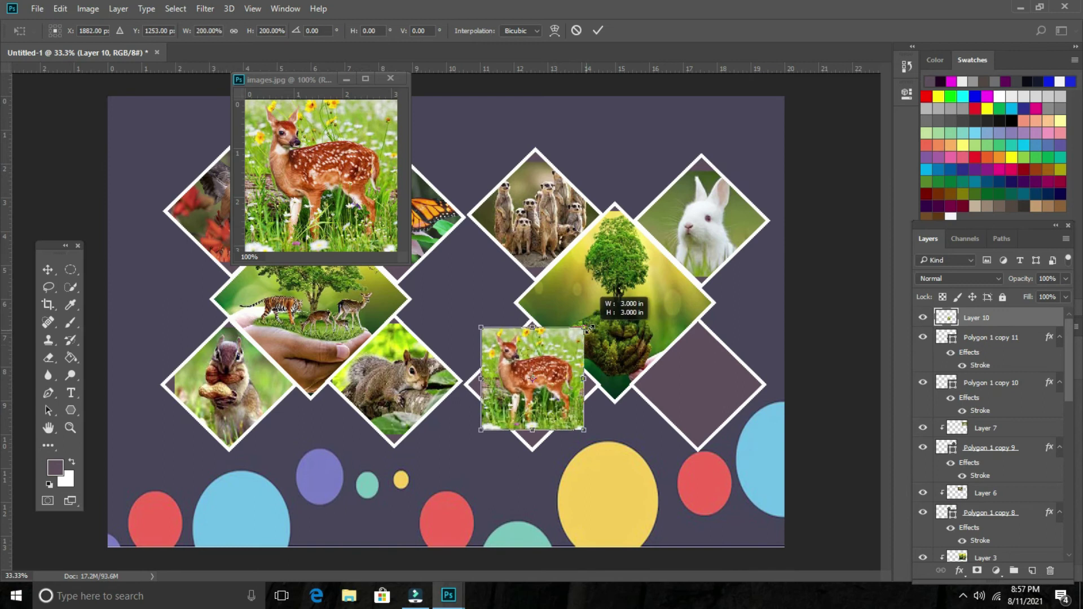
left_click(119, 8)
key("Return")
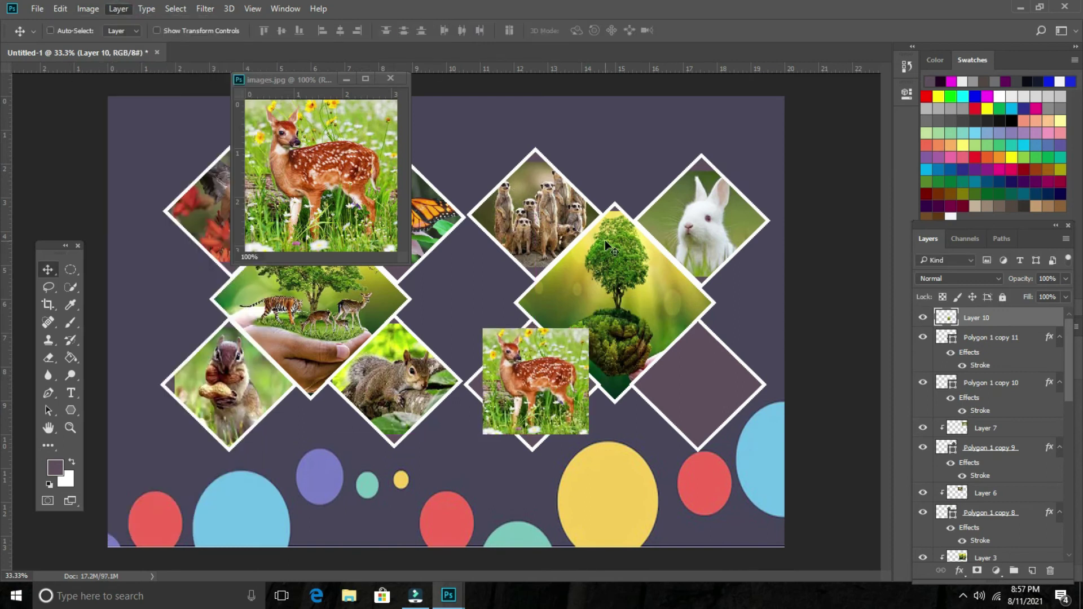
left_click(118, 8)
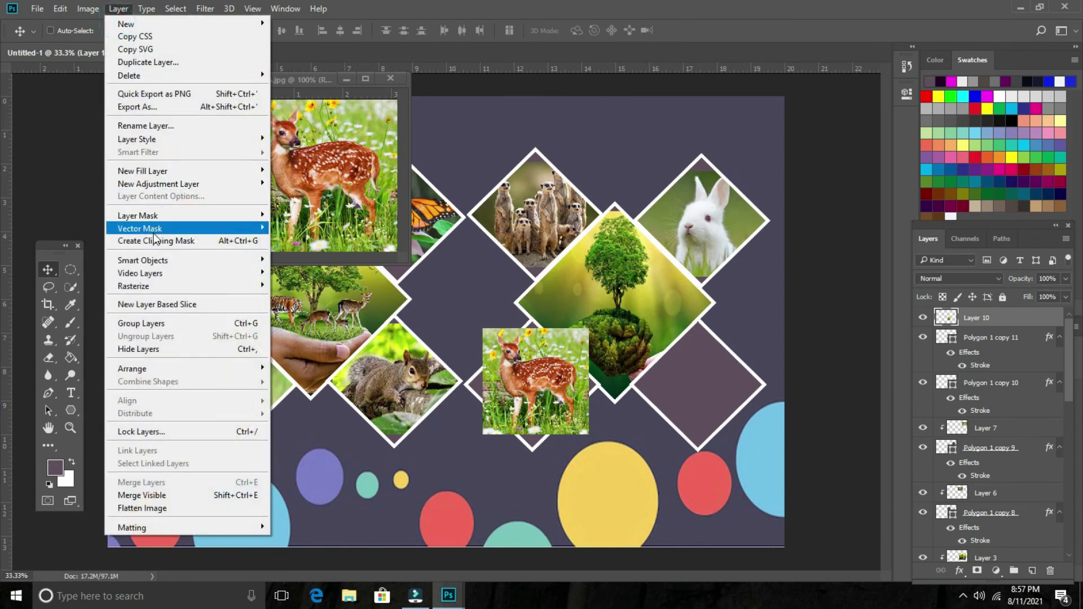
left_click(153, 241)
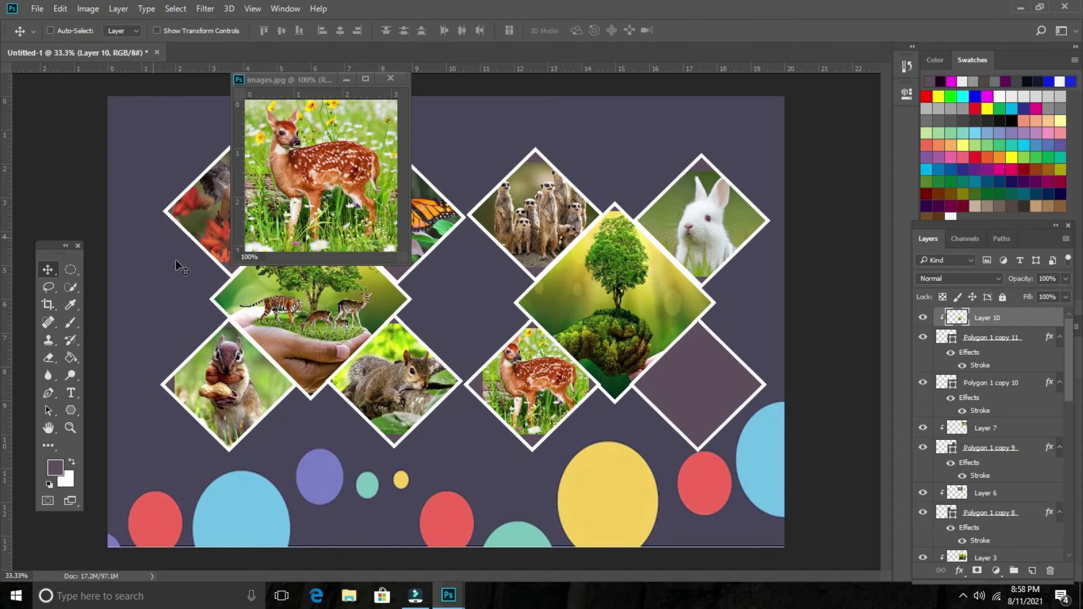
right_click(534, 358)
left_click(557, 367)
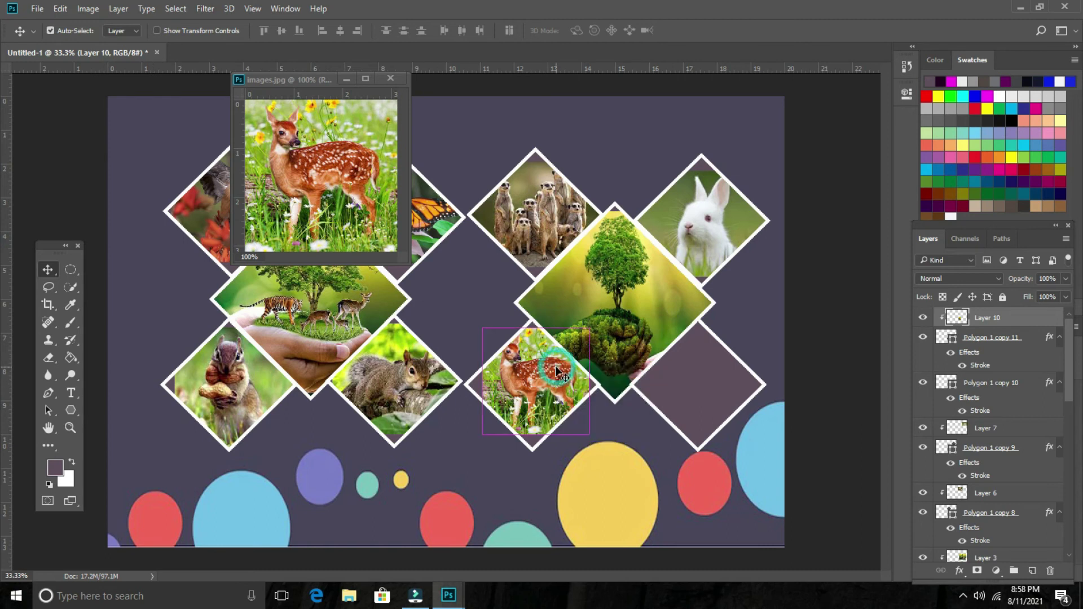
- Widen, nudge and stretch the fawn to cover the diamond's left and bottom corners
key("ctrl+t")
left_click_drag(486, 381, 478, 383)
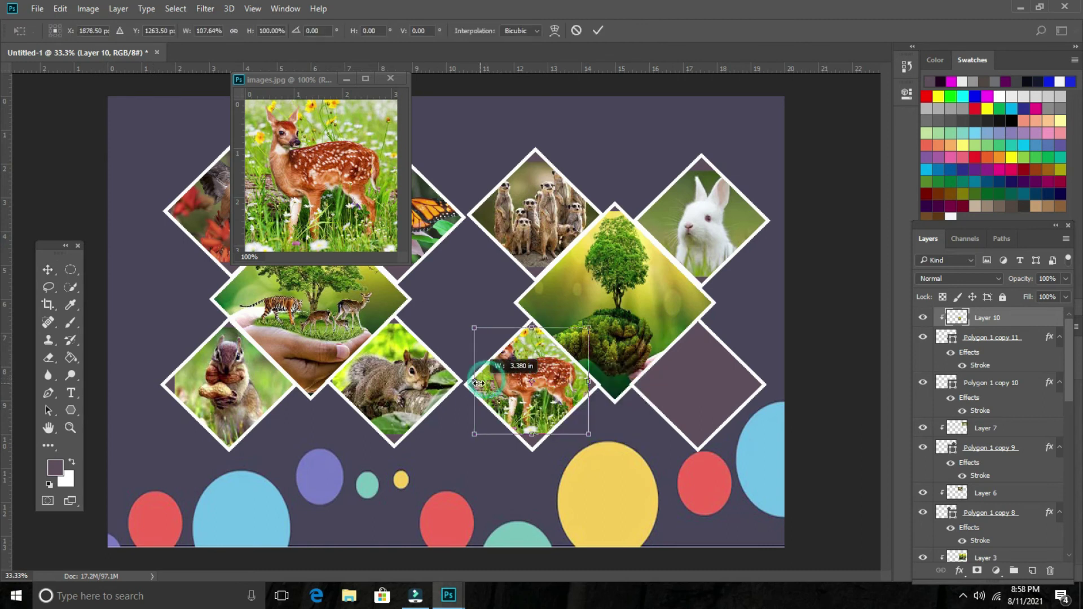
left_click_drag(588, 381, 601, 382)
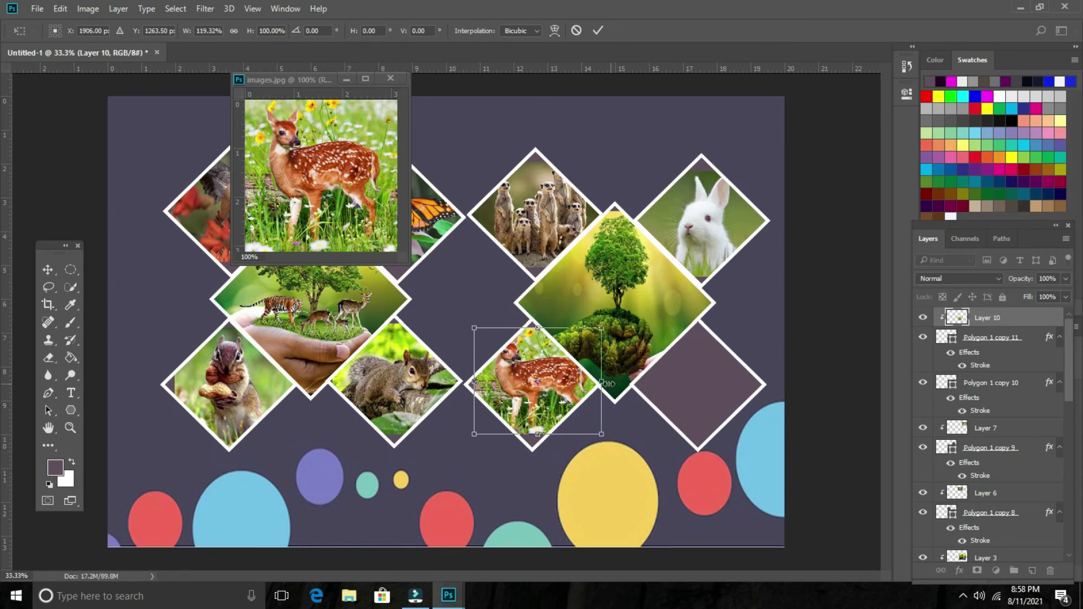
left_click_drag(603, 384, 598, 382)
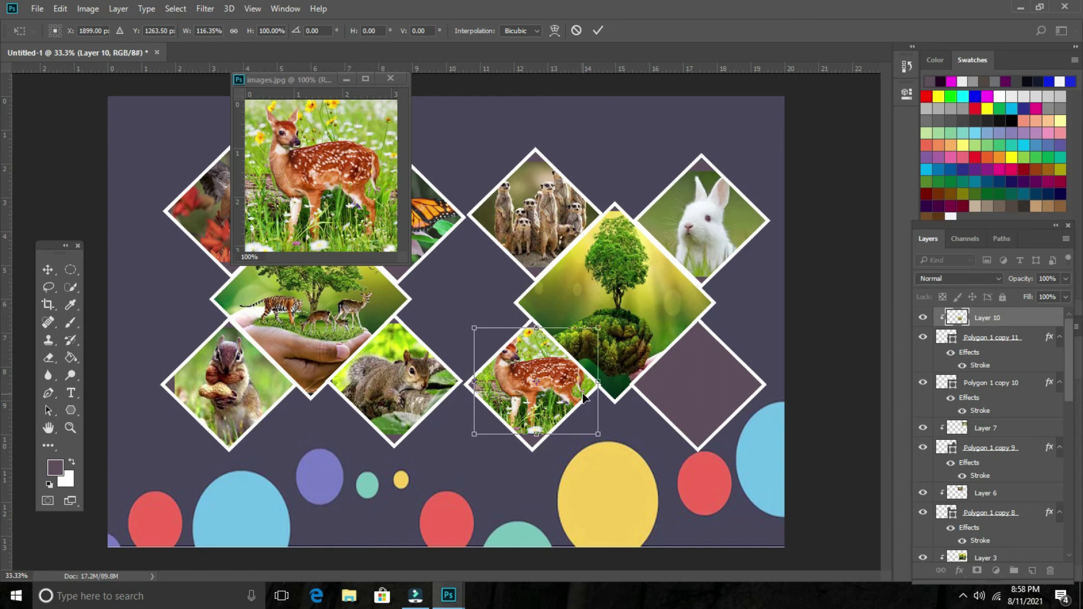
key("Right")
key("Right")
key("Right")
key("Down")
key("Down")
key("Down")
key("Right")
key("Right")
key("Right")
key("Up")
key("Up")
key("Up")
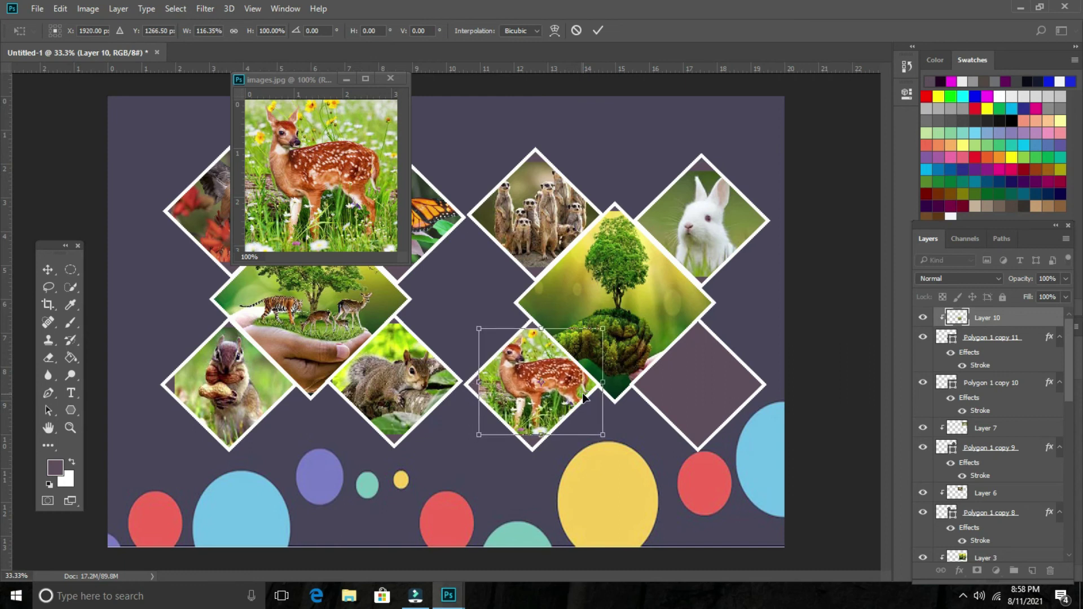
left_click_drag(478, 387, 473, 386)
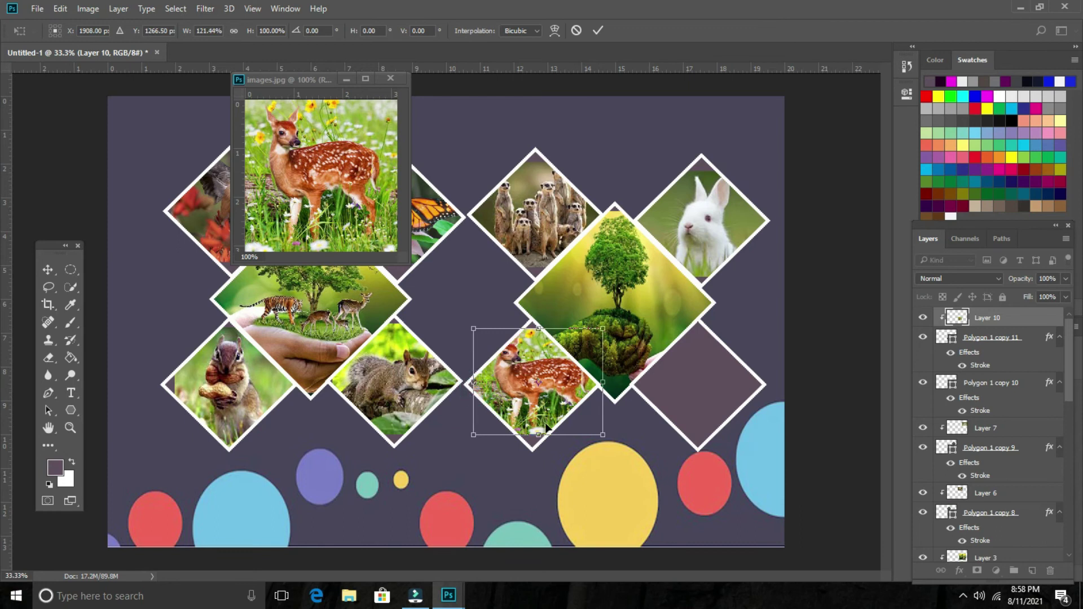
left_click_drag(537, 436, 537, 445)
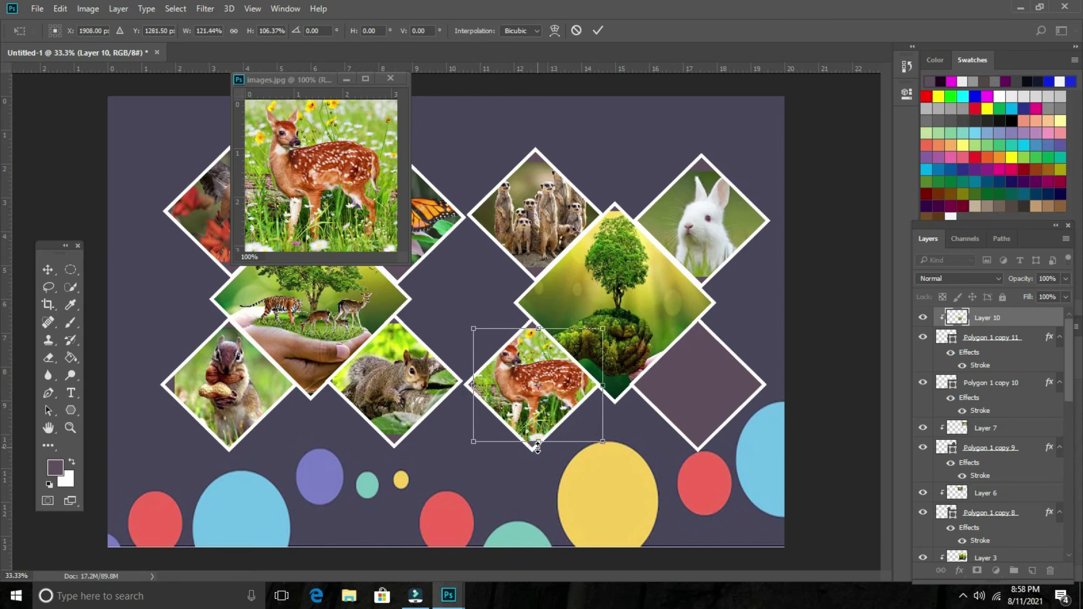
key("Return")
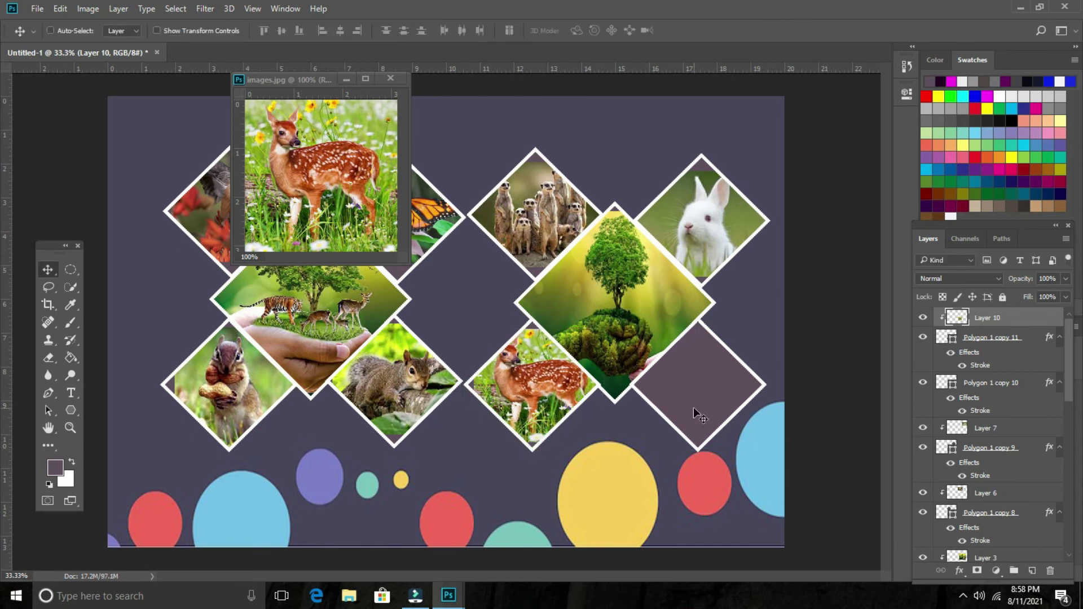
- Select Polygon 1 copy 10, close the fawn source, and open the tiger photo oooooooo.jpg
right_click(682, 368)
left_click(708, 373)
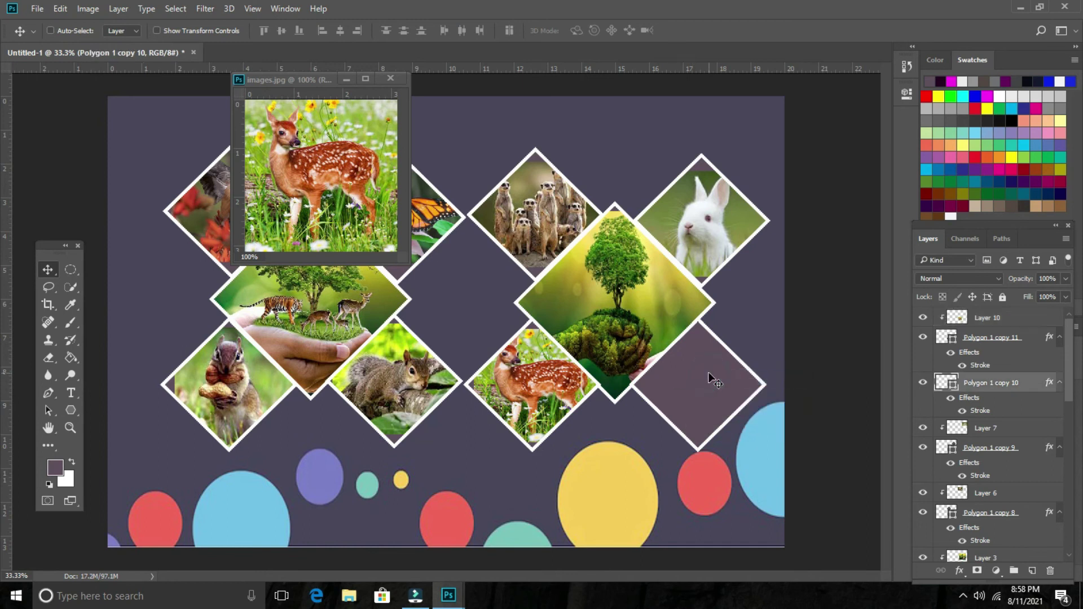
left_click(390, 78)
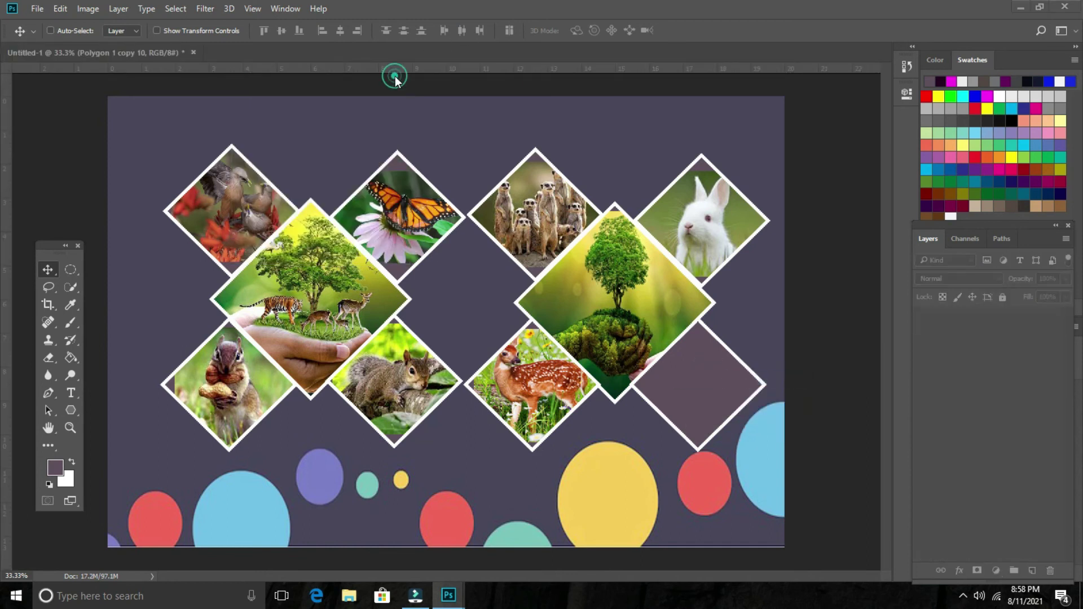
key("ctrl+o")
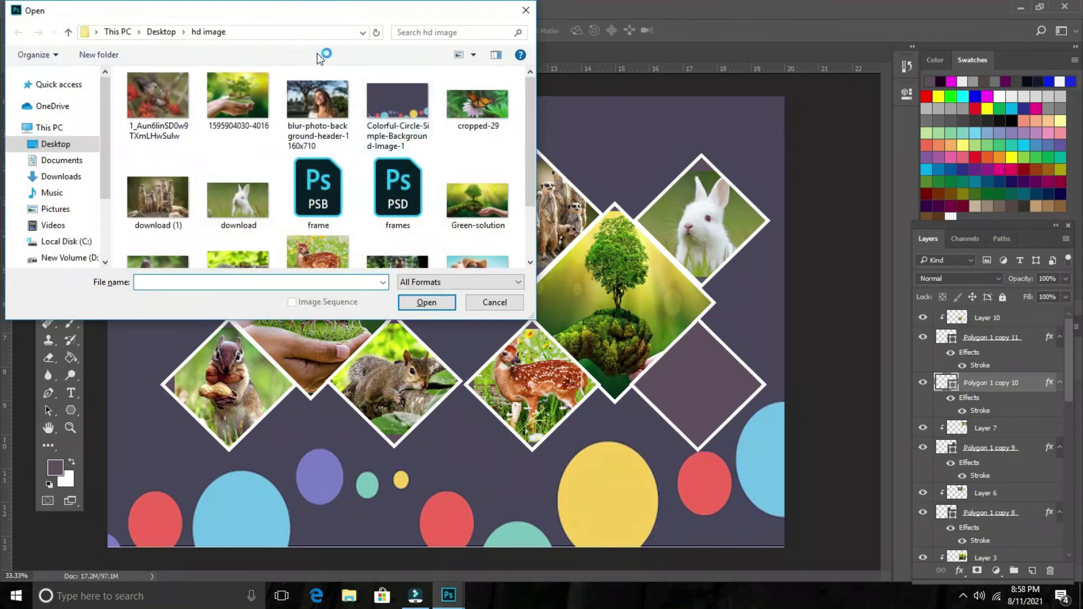
scroll(530, 262, "down", 2)
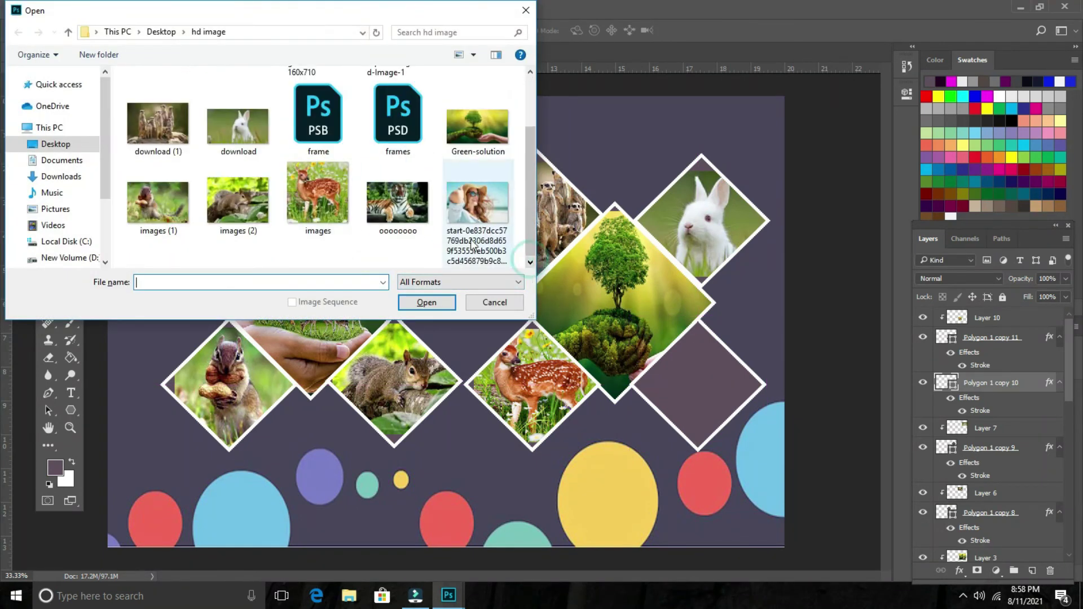
left_click(387, 204)
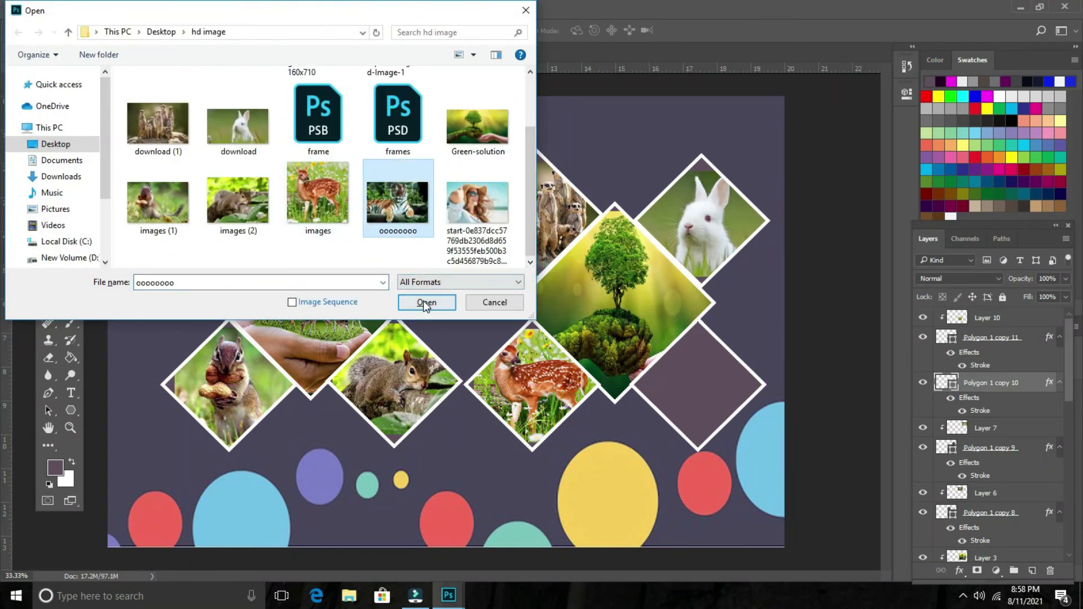
left_click(423, 300)
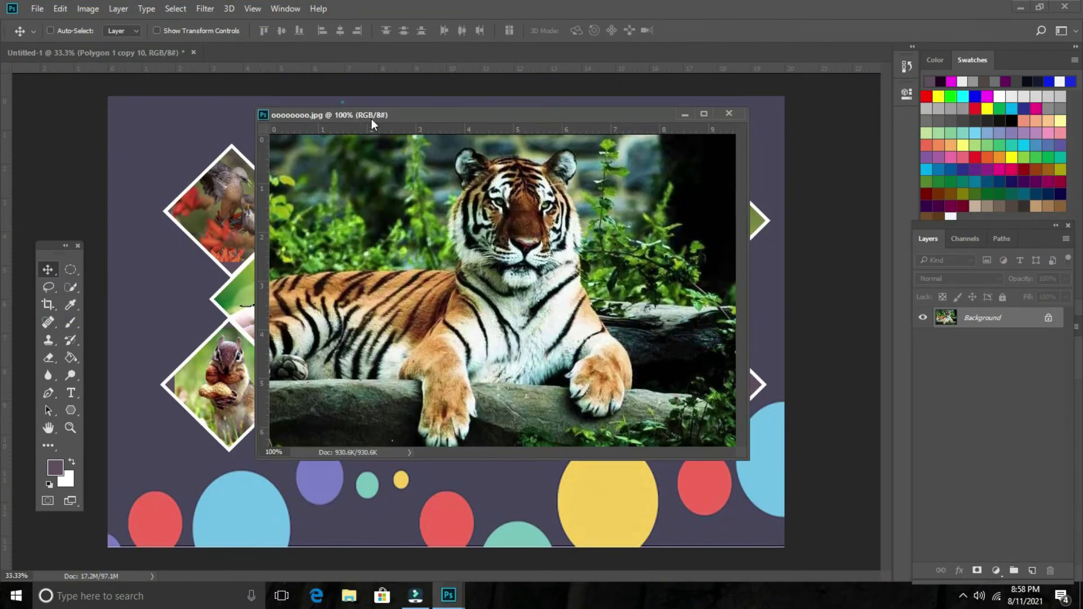
- Copy the tiger photo onto the last empty diamond and clip it as Layer 11
left_click_drag(270, 52, 938, 140)
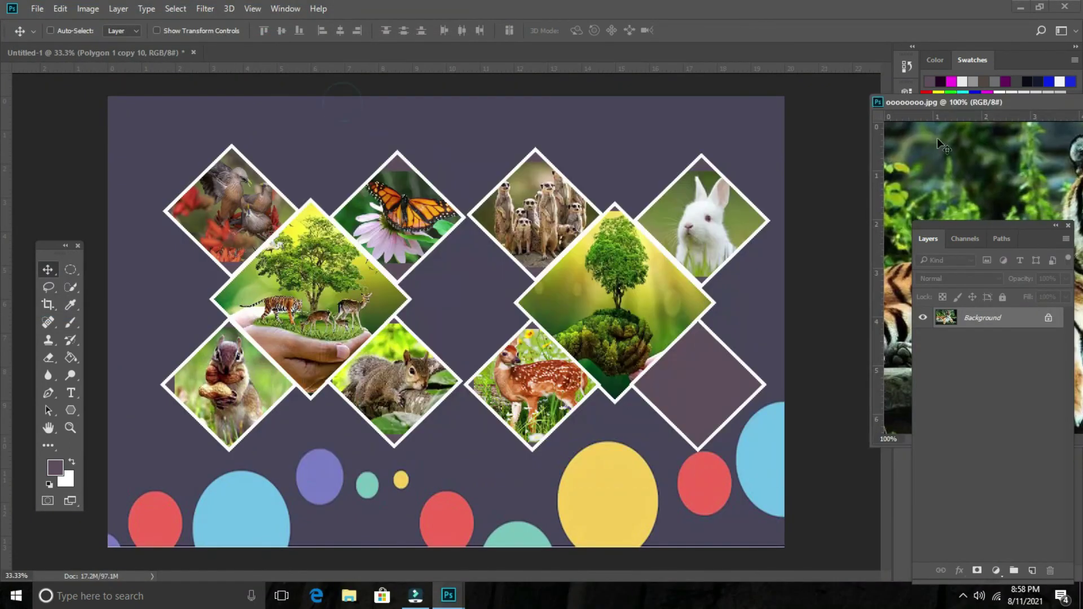
mouse_move(951, 191)
left_mouse_down()
mouse_move(657, 369)
mouse_move(648, 354)
left_mouse_up()
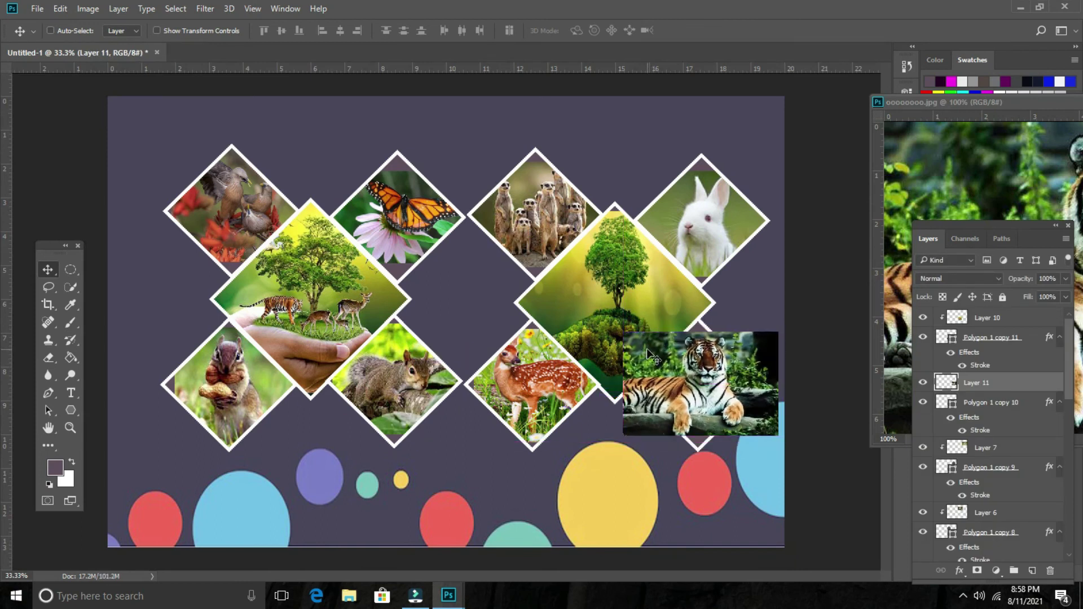
left_click(118, 9)
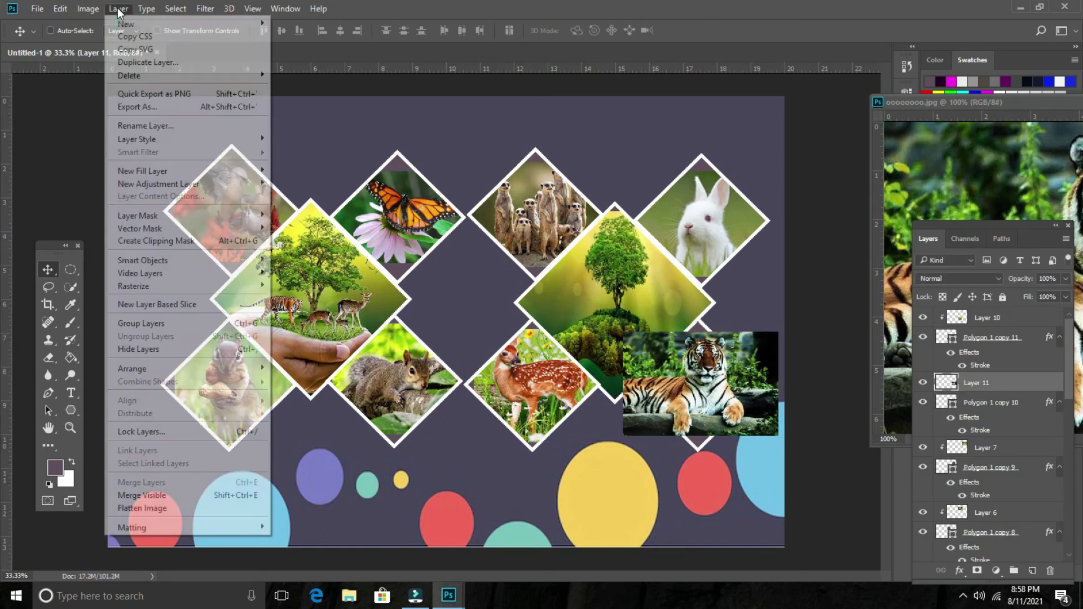
left_click(157, 241)
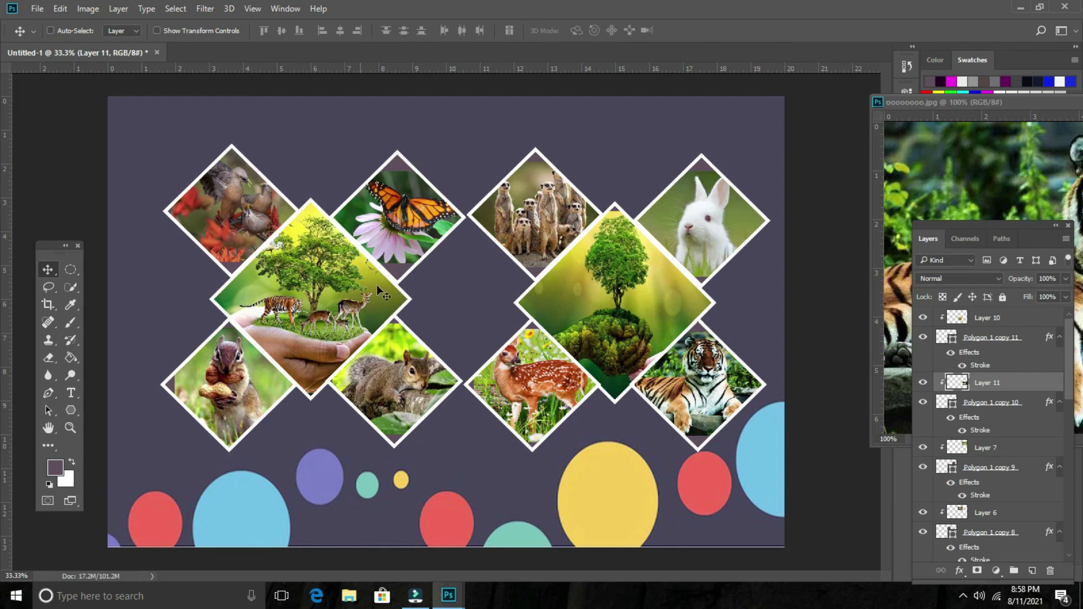
- Fine-tune the tiger's position inside its diamond and move its source window over the collage
right_click(690, 381)
left_click(708, 384)
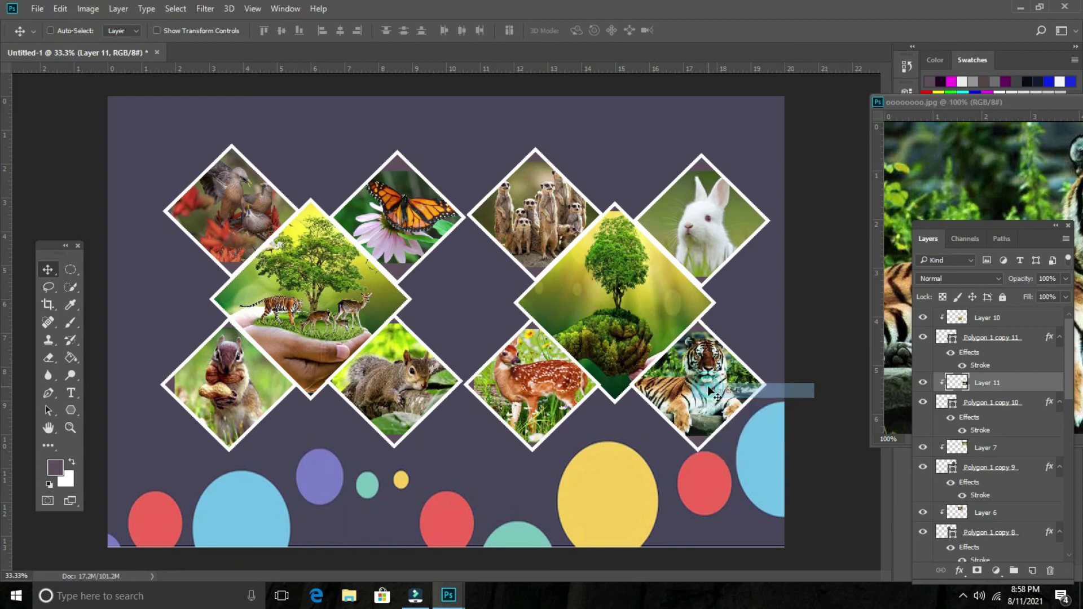
left_click_drag(708, 391, 708, 390)
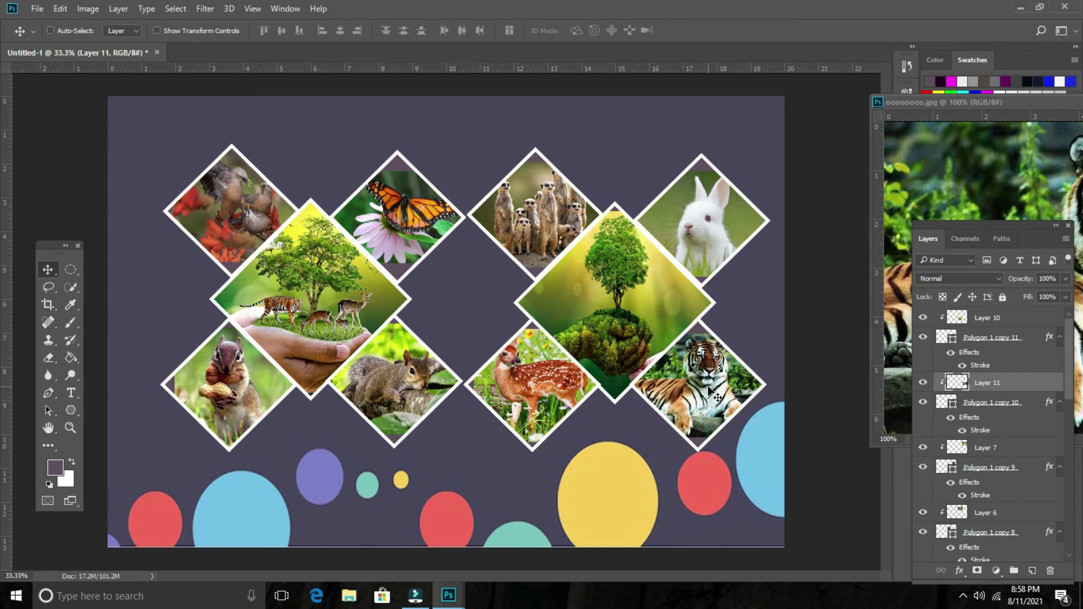
left_click_drag(708, 385, 708, 387)
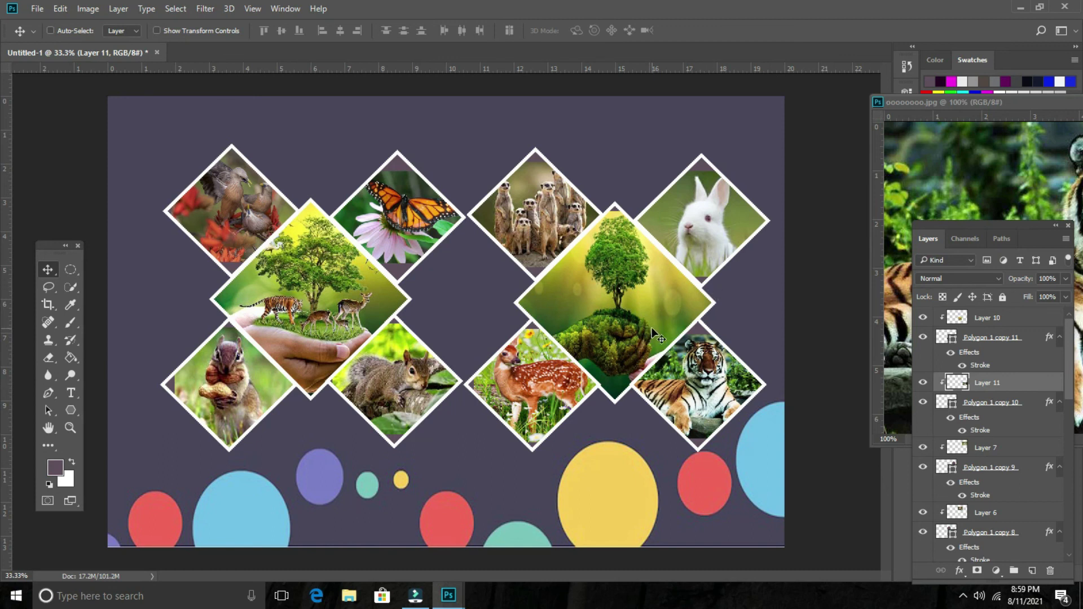
left_click(1006, 127)
left_click_drag(943, 101, 609, 108)
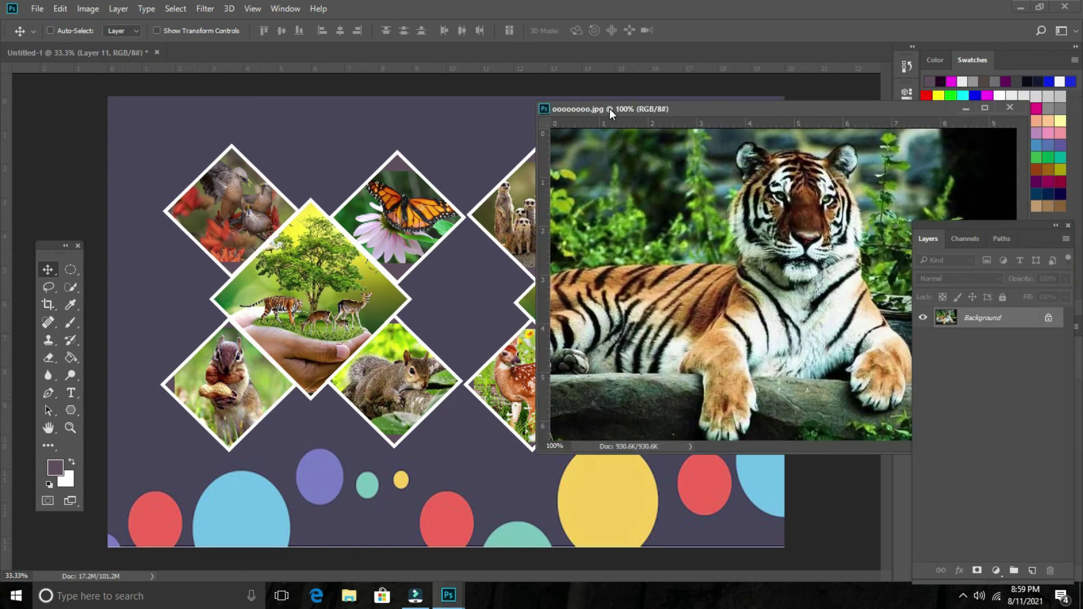
- Close oooooooo.jpg and select Layers 10, 11, 7 with Polygon 1 copies 11, 10, 9
left_click(1010, 108)
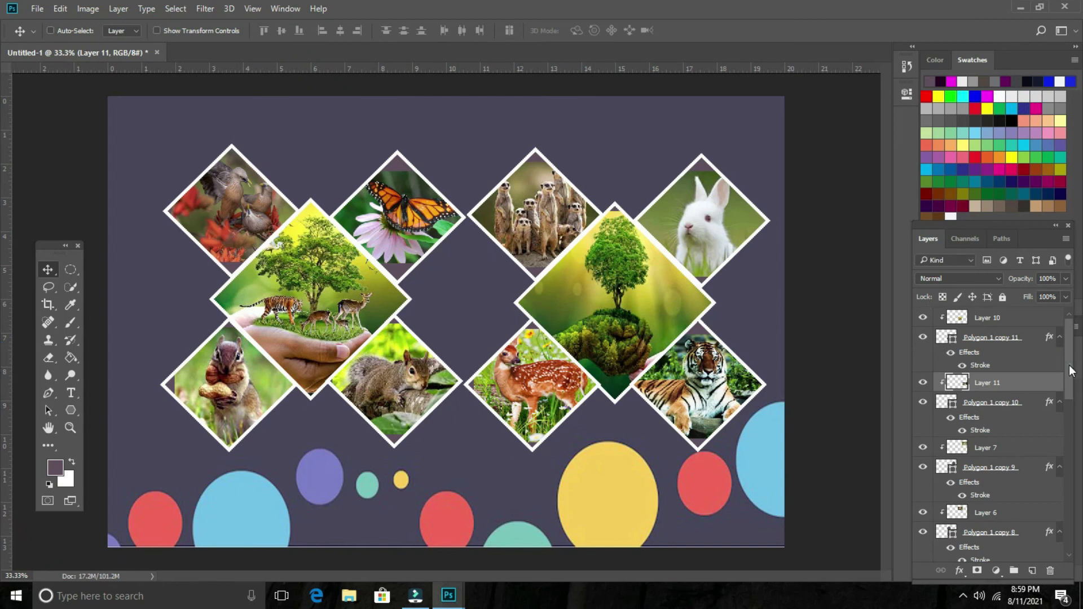
mouse_move(1069, 362)
left_mouse_down()
mouse_move(1059, 468)
mouse_move(1028, 326)
left_mouse_up()
left_click(1027, 321)
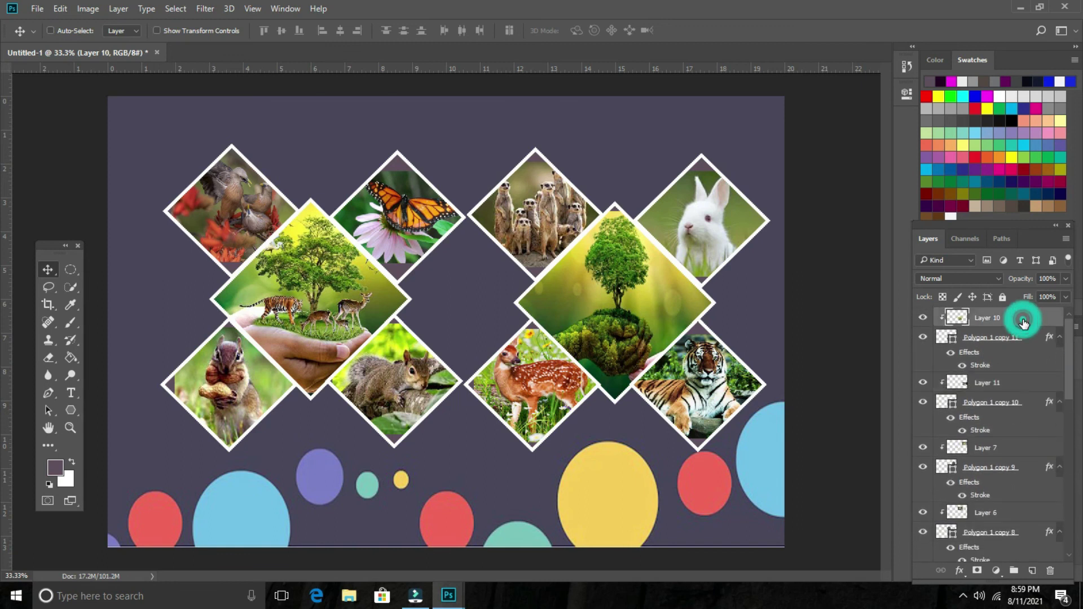
left_click(1019, 341, "ctrl")
left_click(1026, 380, "ctrl")
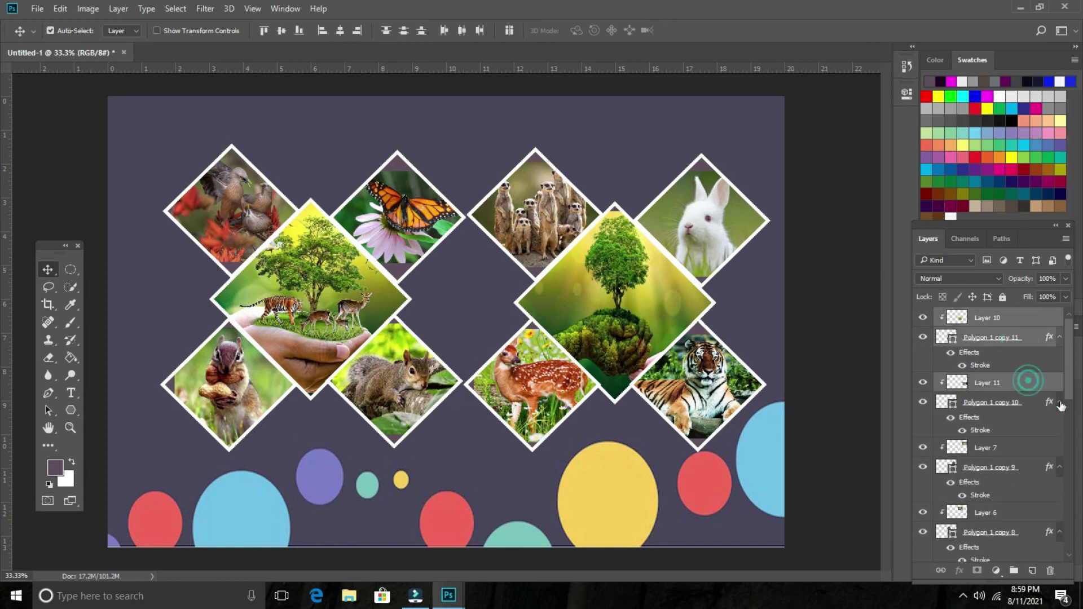
left_click(1033, 404, "ctrl")
left_click(1027, 449, "ctrl")
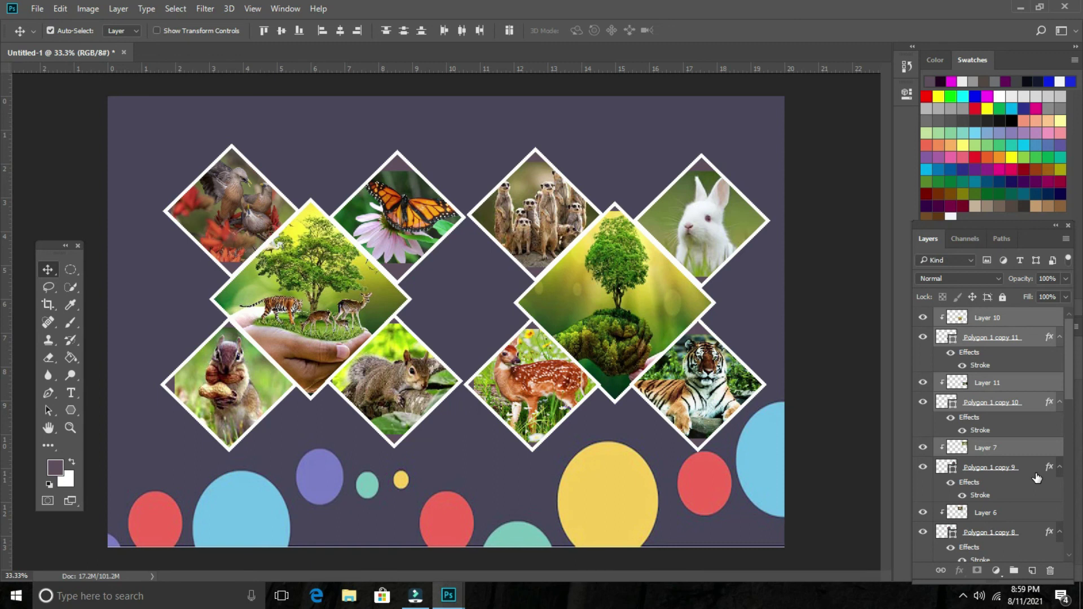
left_click(1035, 474, "ctrl")
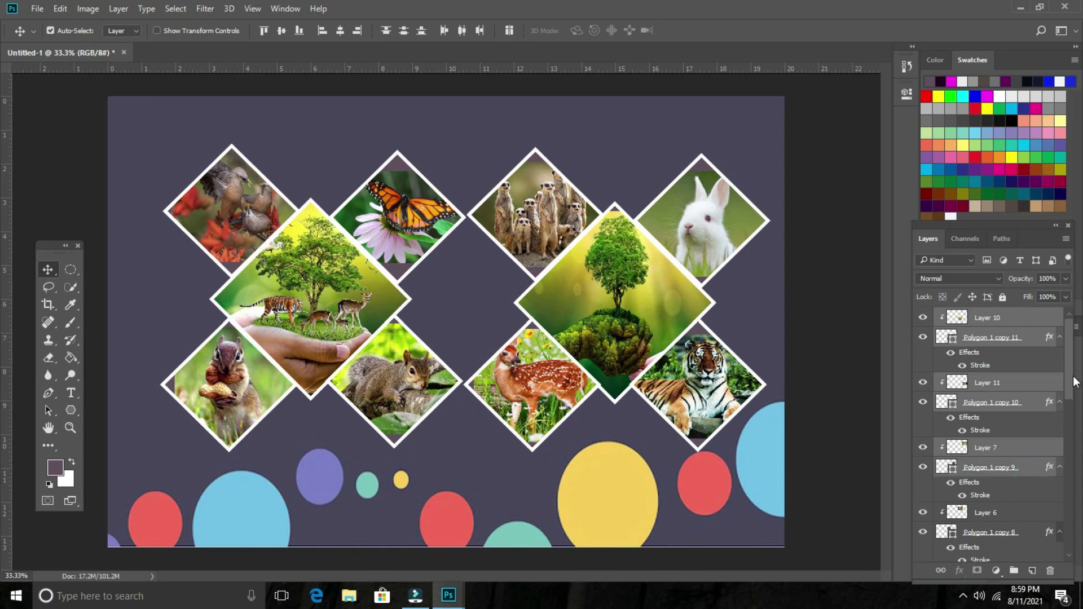
- Add Layers 6, 3, 9, 5 and Polygon 1 copies 8, 7, 4, 6, 5, 3 to the selection
left_click_drag(1071, 379, 1073, 403)
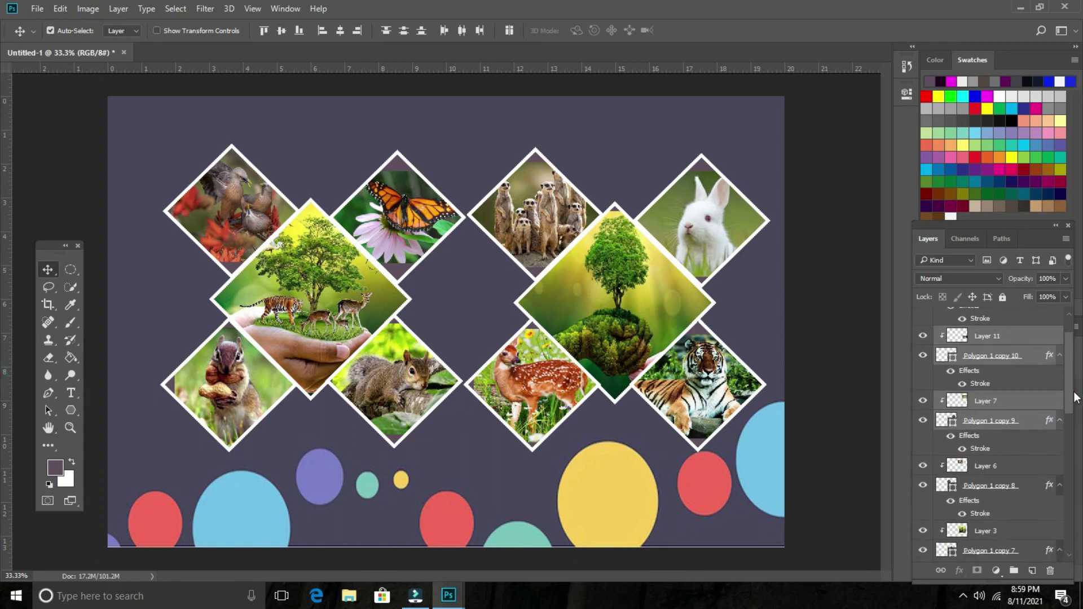
left_click(1026, 458, "ctrl")
left_click(1022, 492, "ctrl")
mouse_move(1071, 386)
left_mouse_down()
mouse_move(1070, 459)
mouse_move(1071, 435)
left_mouse_up()
left_click(1034, 411, "ctrl")
left_click(1033, 431, "ctrl")
left_click(1037, 418, "ctrl")
left_click(1035, 397, "ctrl")
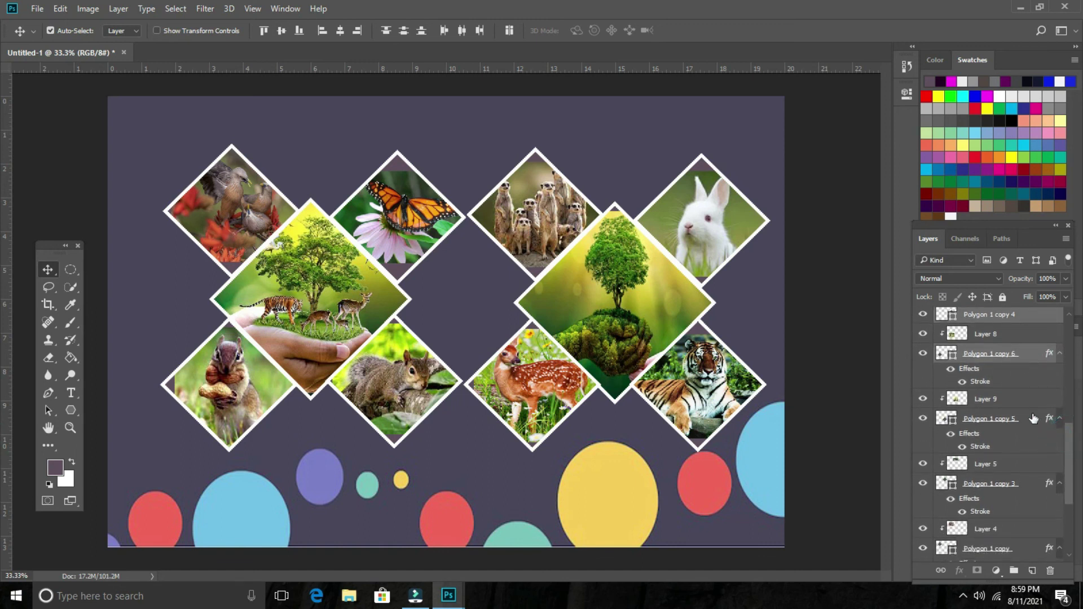
left_click(1030, 398, "ctrl")
left_click(1024, 423, "ctrl")
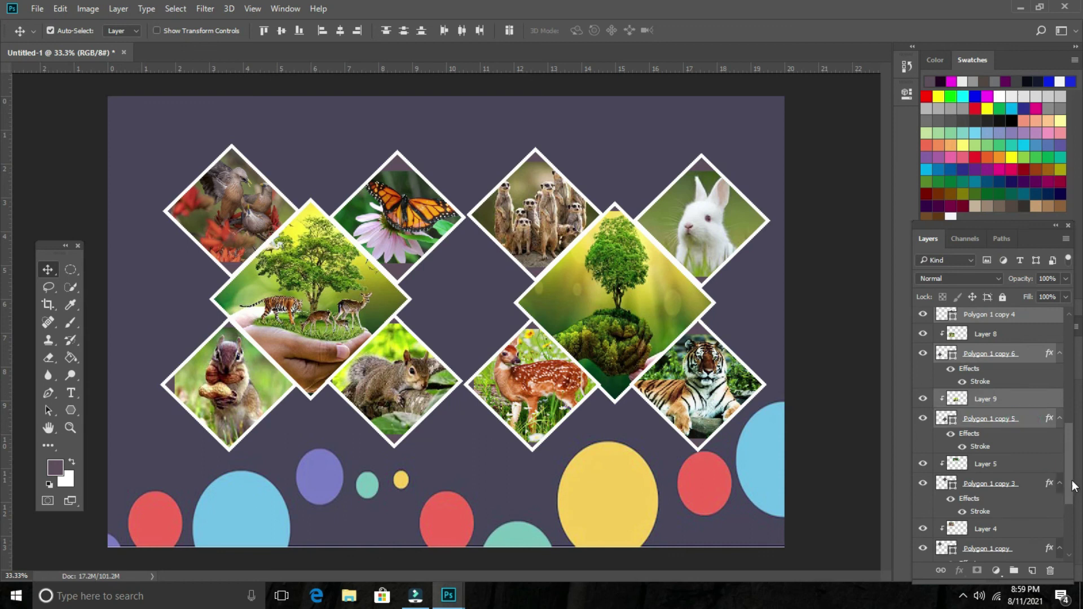
left_click(1037, 467, "ctrl")
left_click(1040, 487, "ctrl")
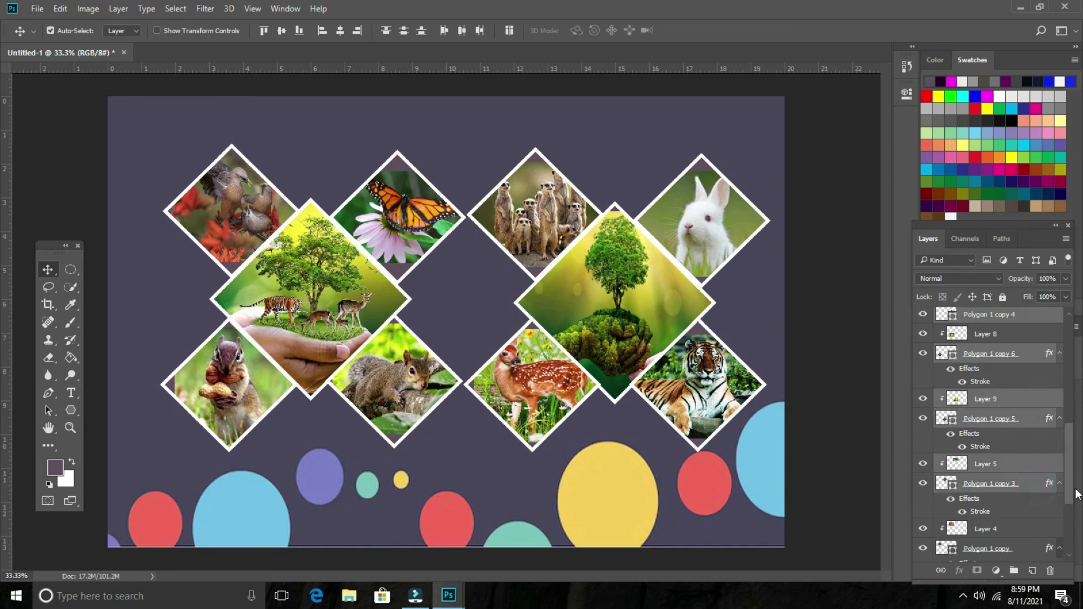
- Add Layers 4, 2, 1, Polygon 1, Polygon 1 copy and copy 2 to the selection
scroll(1071, 484, "down", 3)
left_click(1036, 489, "ctrl")
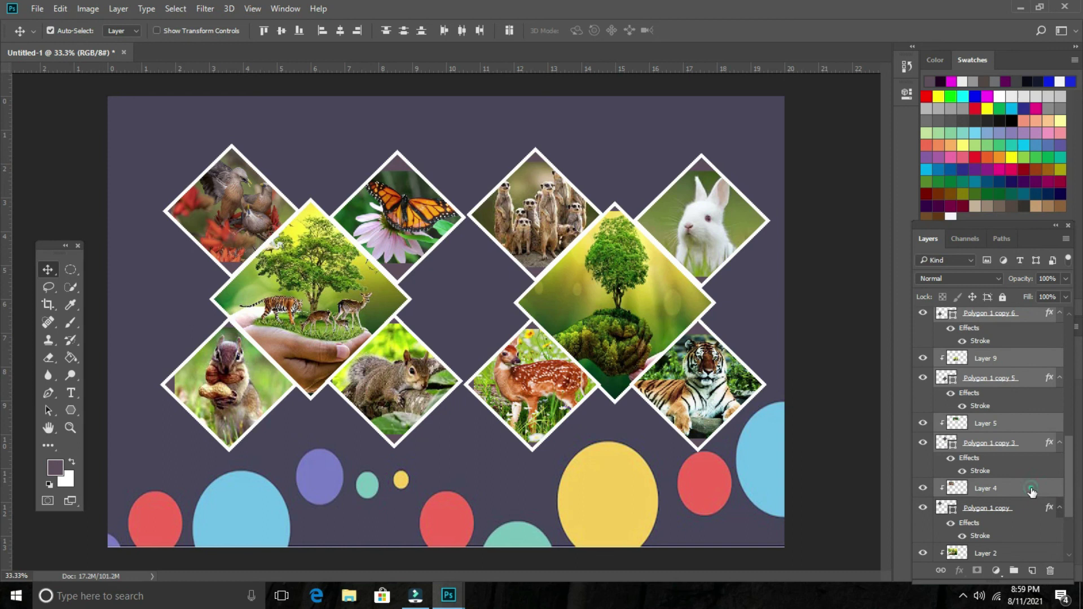
scroll(1066, 510, "down", 2)
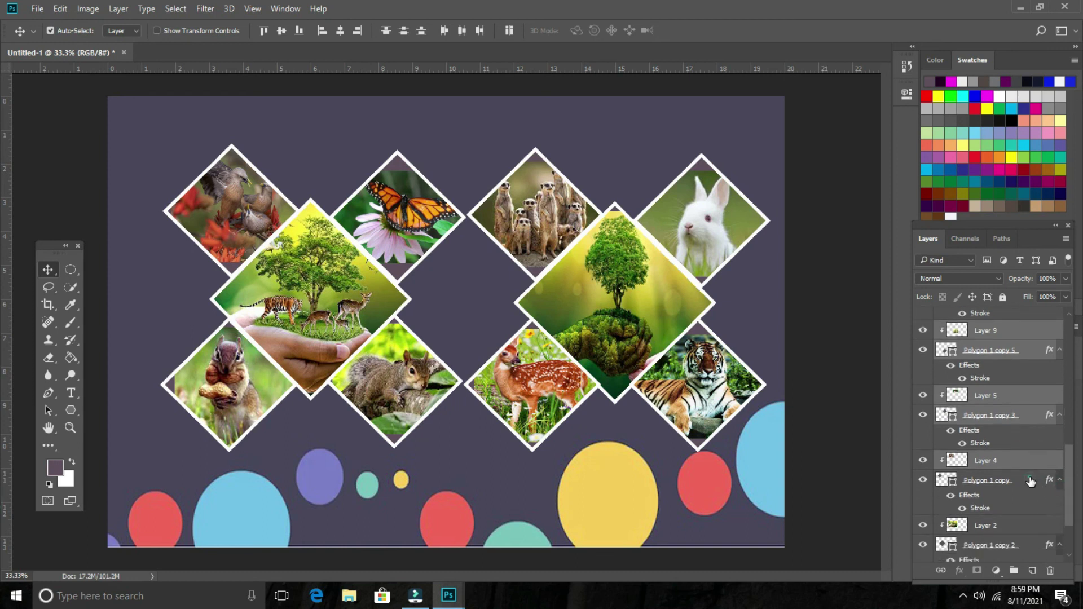
left_click(1034, 480, "ctrl")
left_click(1025, 524, "ctrl")
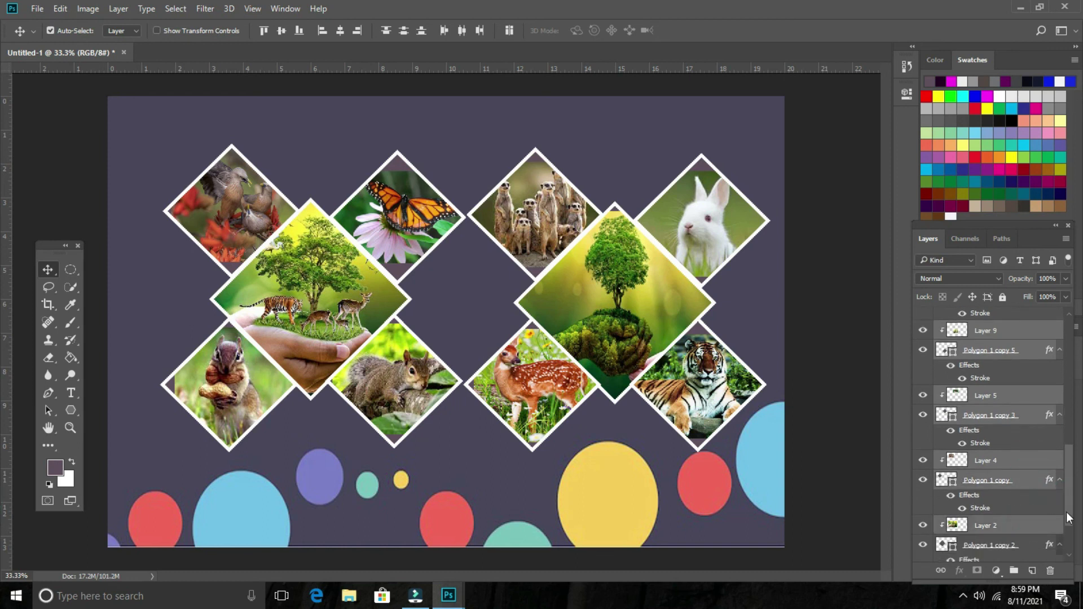
scroll(1067, 519, "down", 3)
scroll(1071, 531, "down", 3)
left_click(1034, 468, "ctrl")
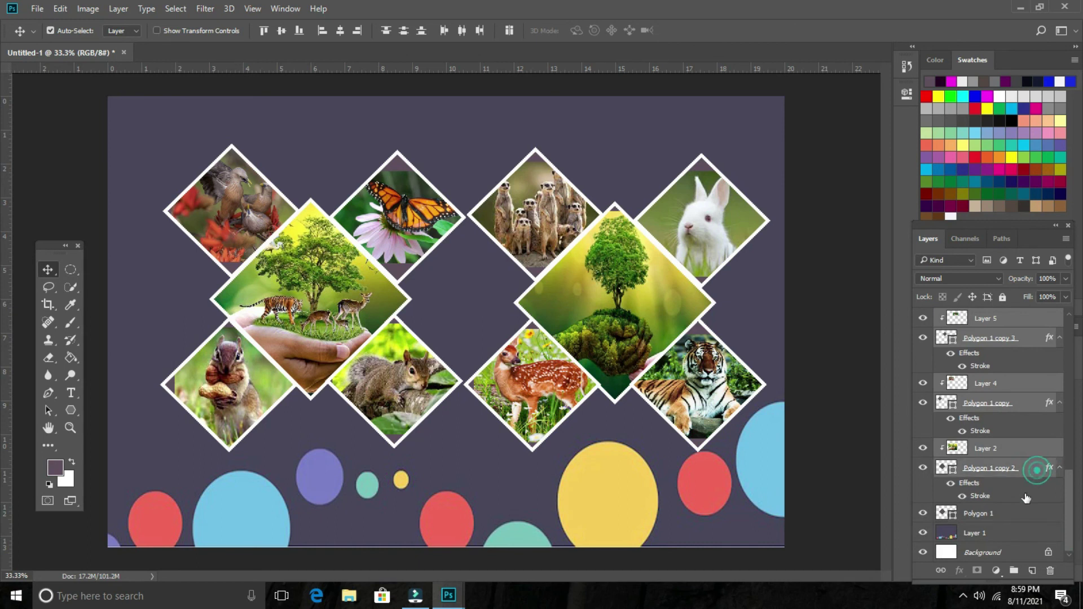
left_click(1018, 516, "ctrl")
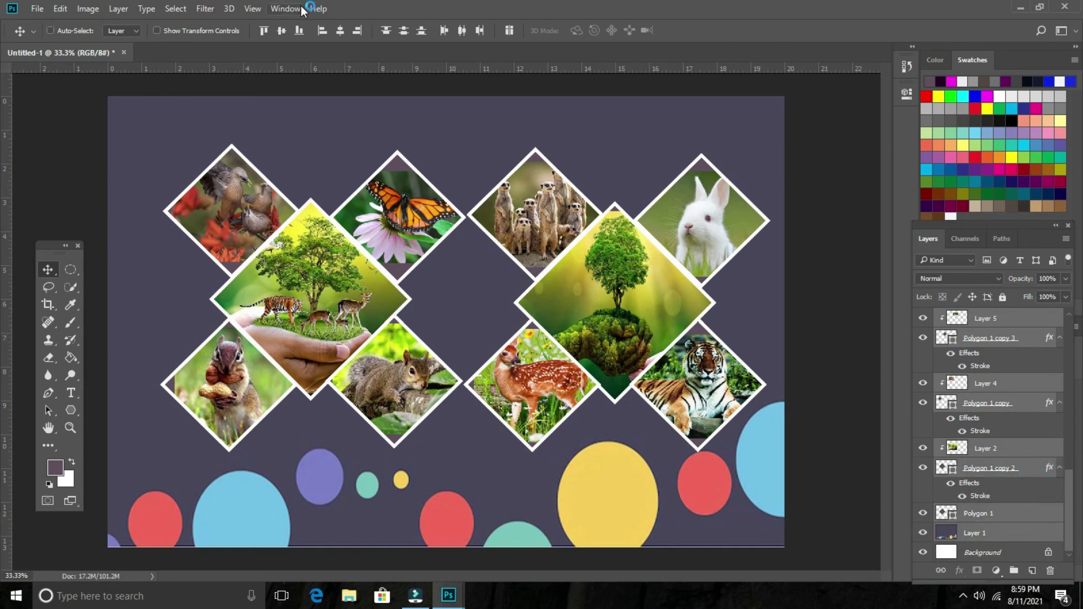
- Group the selected layers into Group 1 and nudge the group slightly left
left_click(252, 8)
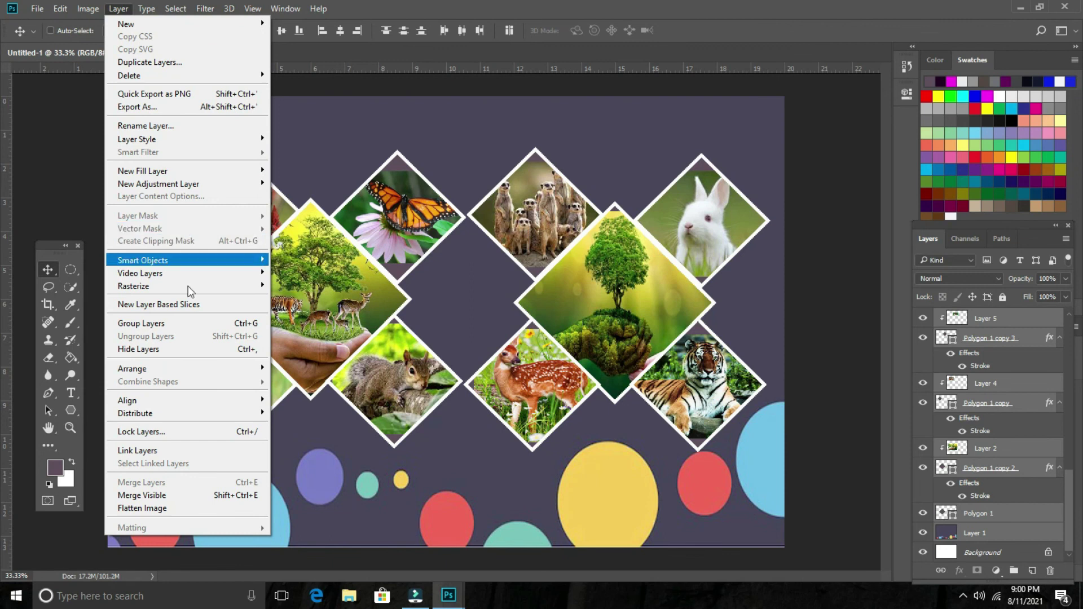
left_click(175, 325)
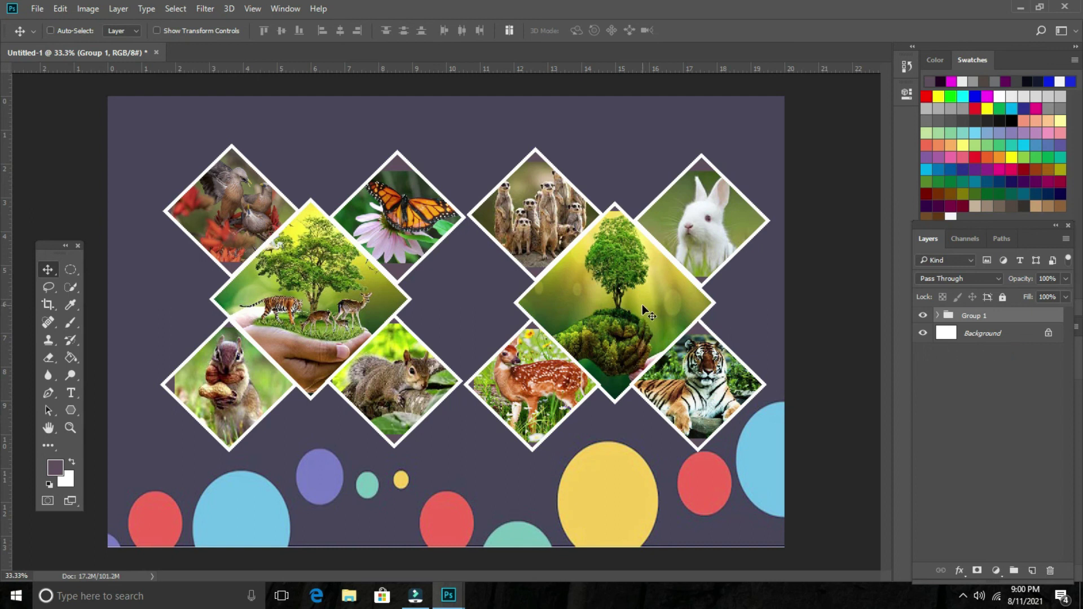
right_click(322, 308)
left_click(342, 306)
mouse_move(342, 307)
left_mouse_down()
mouse_move(334, 291)
mouse_move(367, 310)
left_mouse_up()
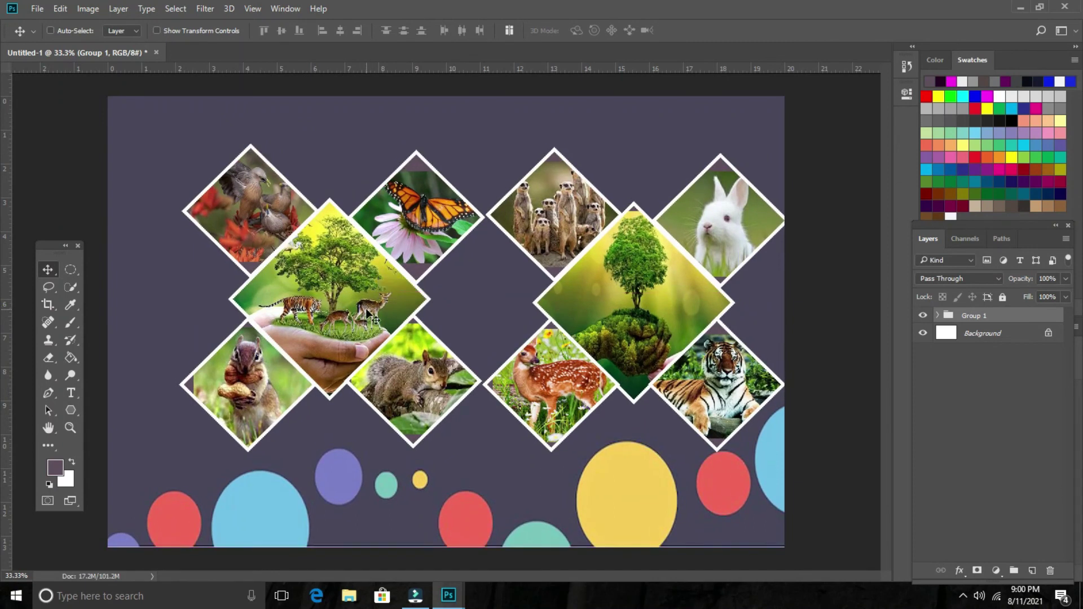
key("Left")
key("Left")
key("Left")
key("Left")
key("Left")
key("Left")
key("Left")
key("Left")
key("Left")
key("Left")
key("Left")
key("Left")
key("Left")
key("Left")
key("Left")
key("Left")
key("Left")
key("Left")
key("Left")
key("Left")
key("Left")
key("Left")
key("Left")
key("Left")
key("Left")
key("Left")
key("Left")
key("Left")
key("Left")
key("Left")
key("Left")
key("Left")
key("Left")
key("Left")
key("Left")
key("Left")
key("Left")
key("Left")
key("Left")
key("Left")
key("Left")
key("Left")
key("Left")
key("Left")
key("Left")
key("Left")
key("Left")
key("Left")
key("Right")
key("Right")
key("Right")
key("Right")
key("Right")
key("Right")
key("Right")
key("Right")
key("Right")
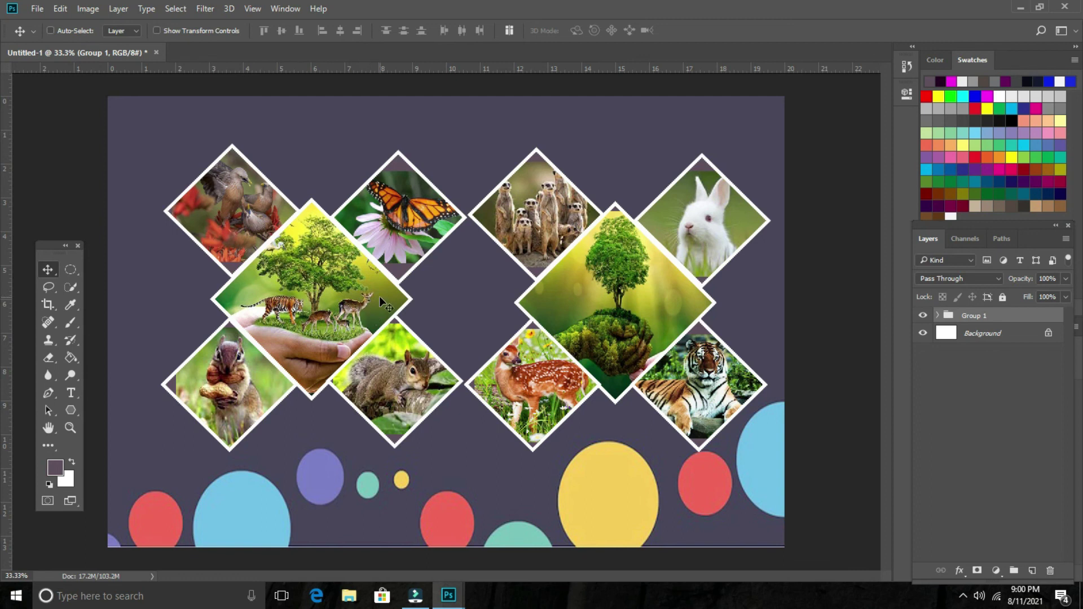
- Fit the entire collage canvas to the window with View > Fit on Screen
left_click(253, 8)
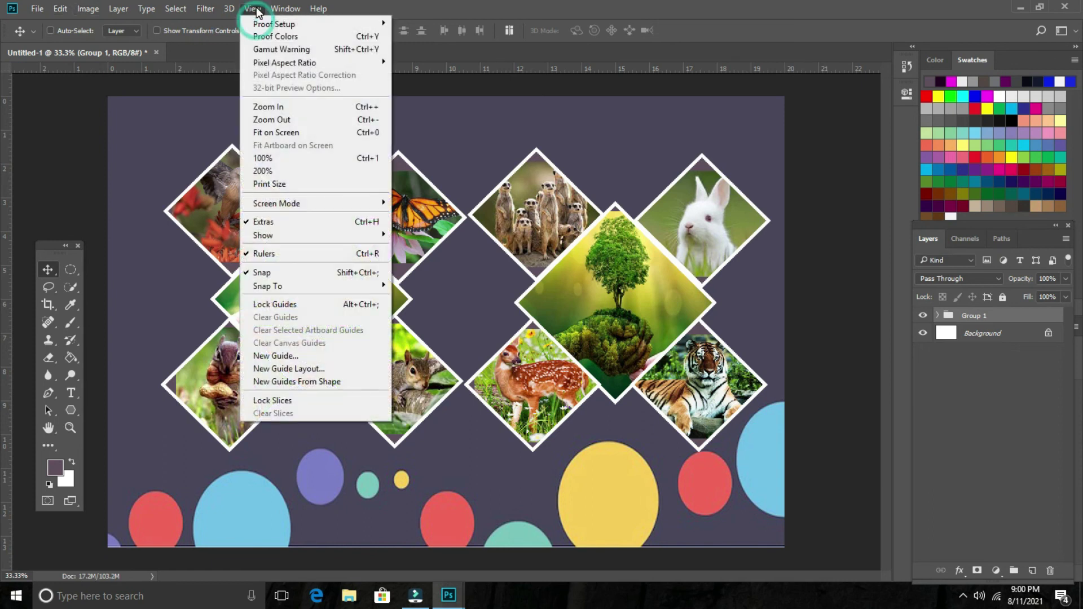
left_click(303, 135)
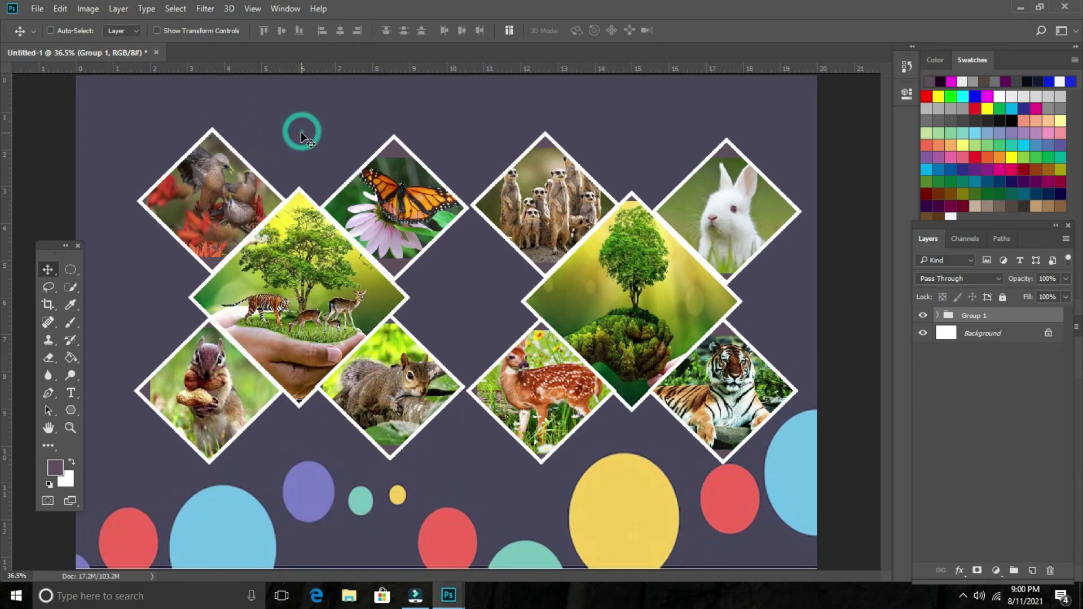
left_click(294, 123)
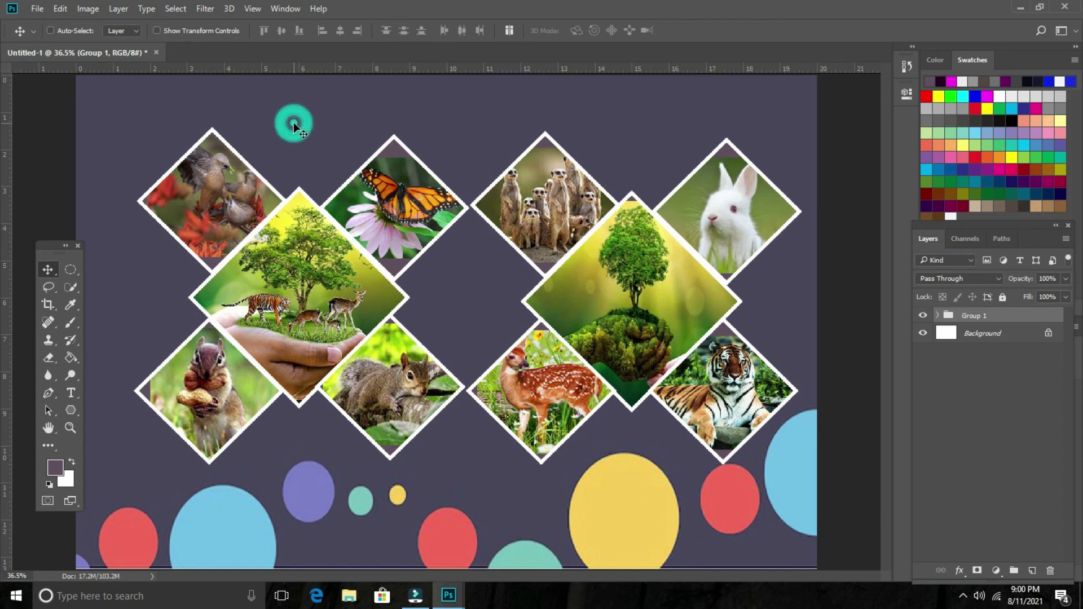
left_click(79, 244)
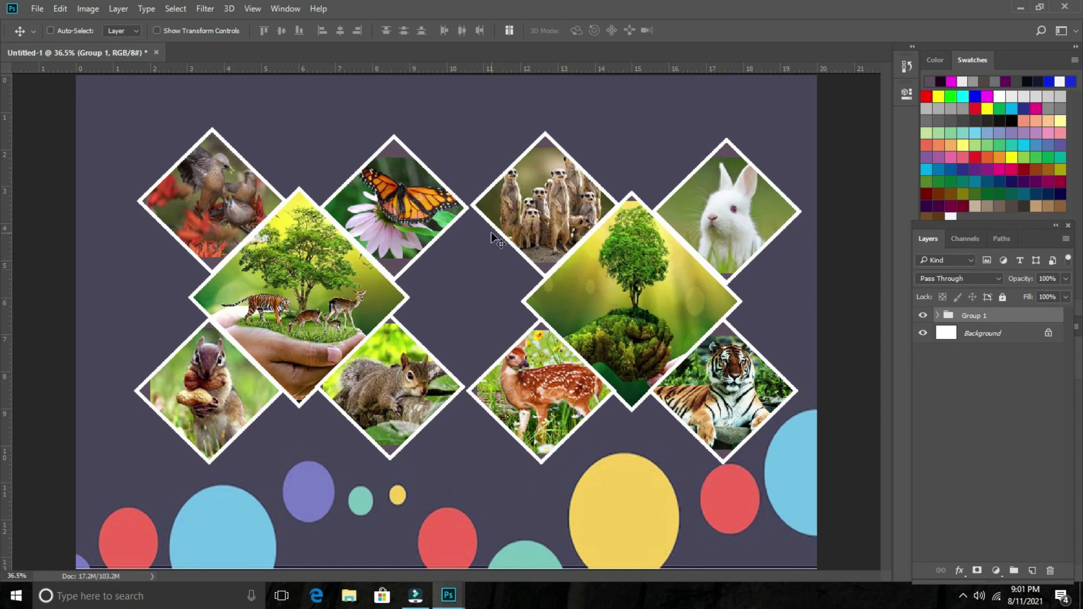
left_click(962, 595)
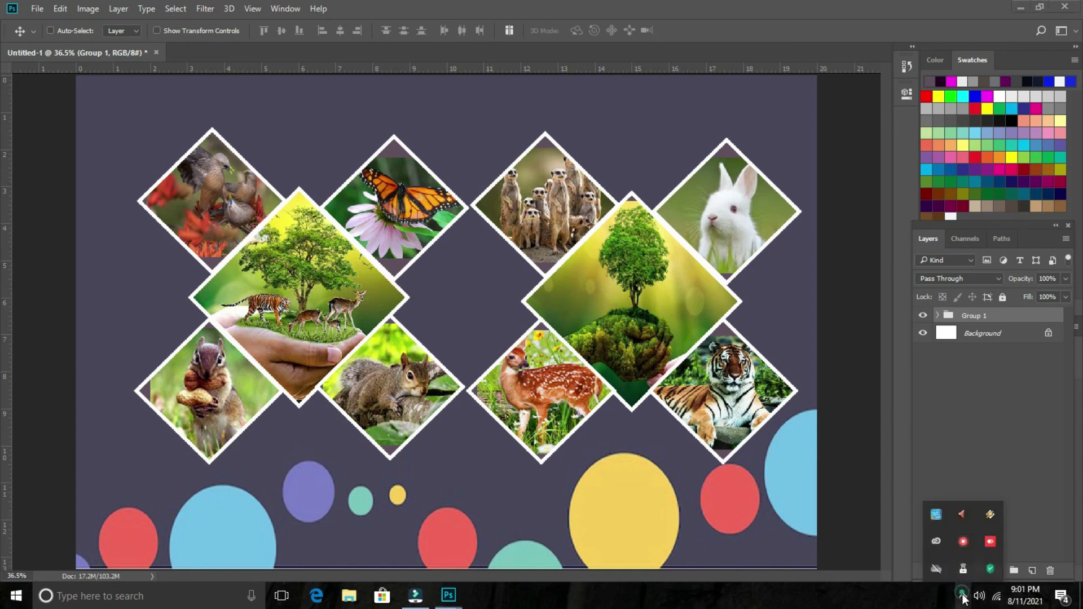
right_click(960, 542)
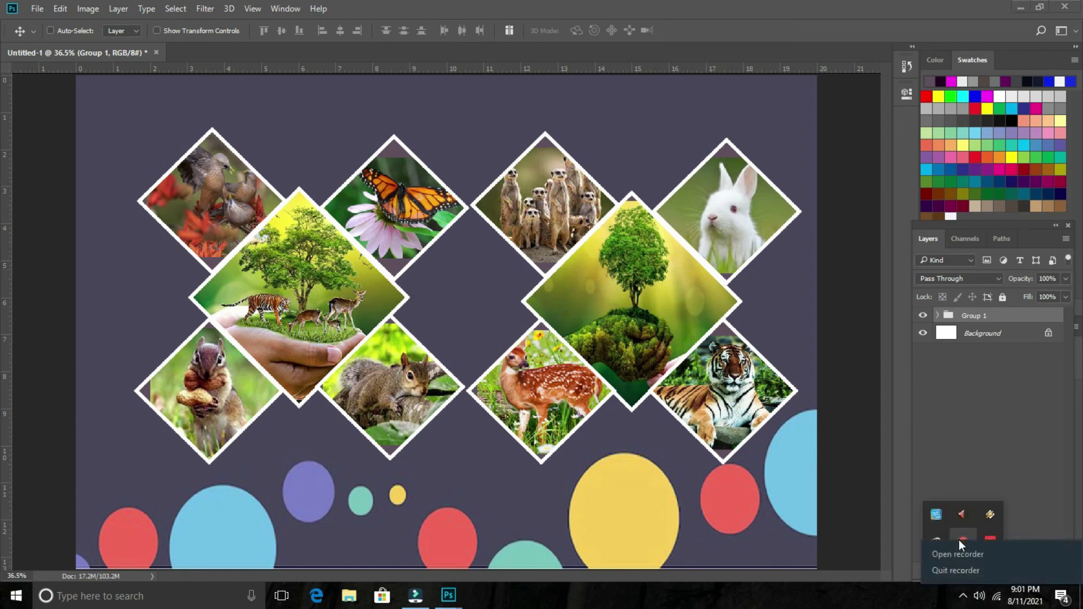
left_click(959, 553)
left_click(828, 554)
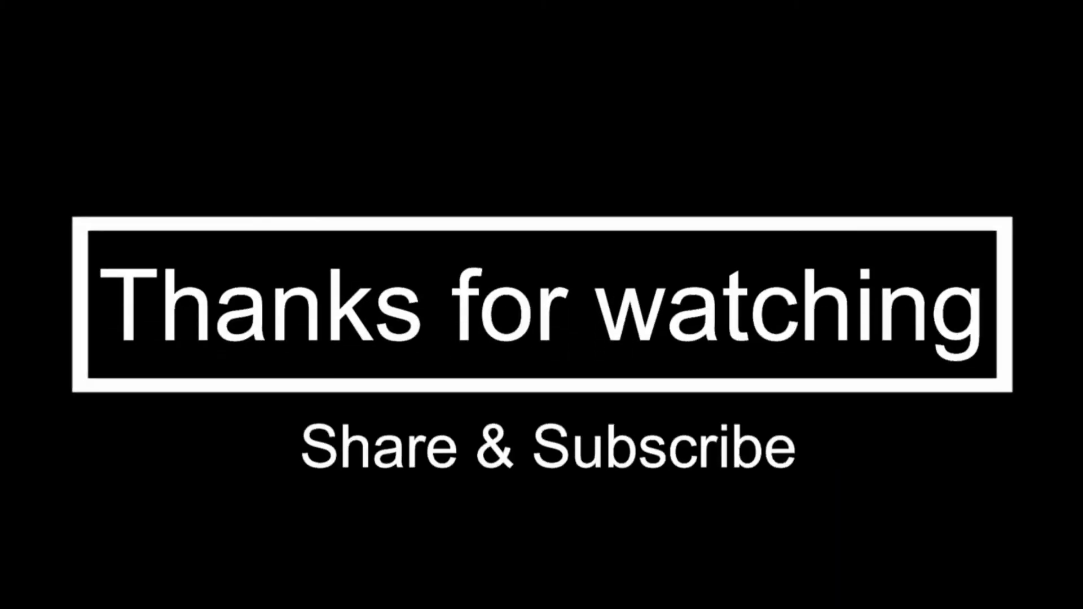